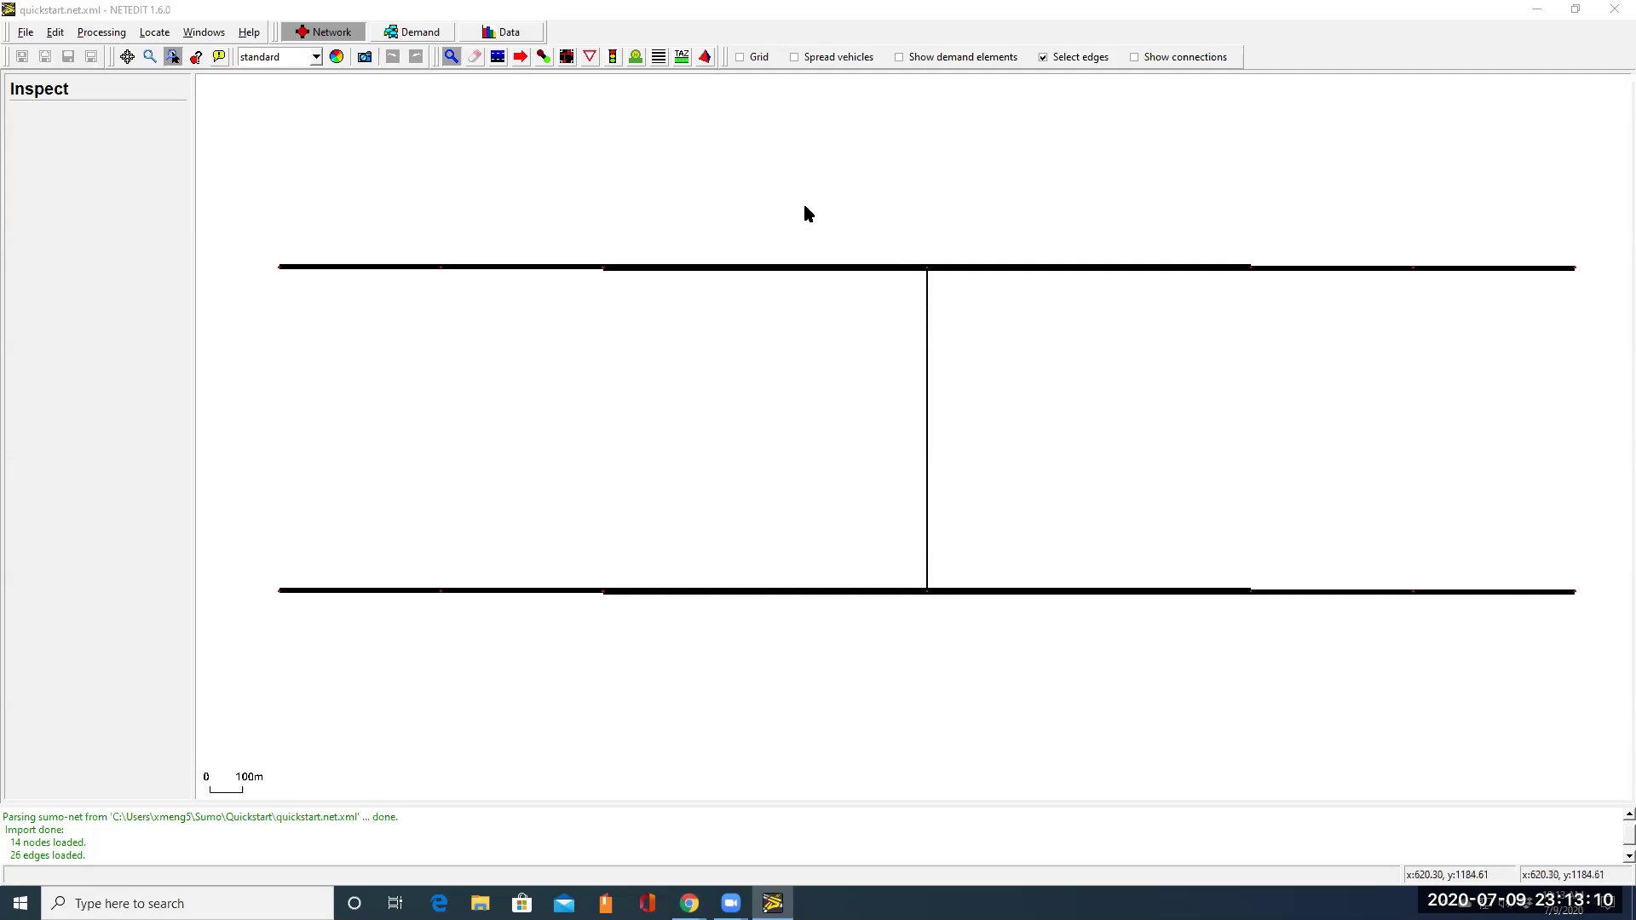
Step: Show the lane connections and zoom in on the upper road's western junction where edge L2 meets edge L12
left_click(1228, 64)
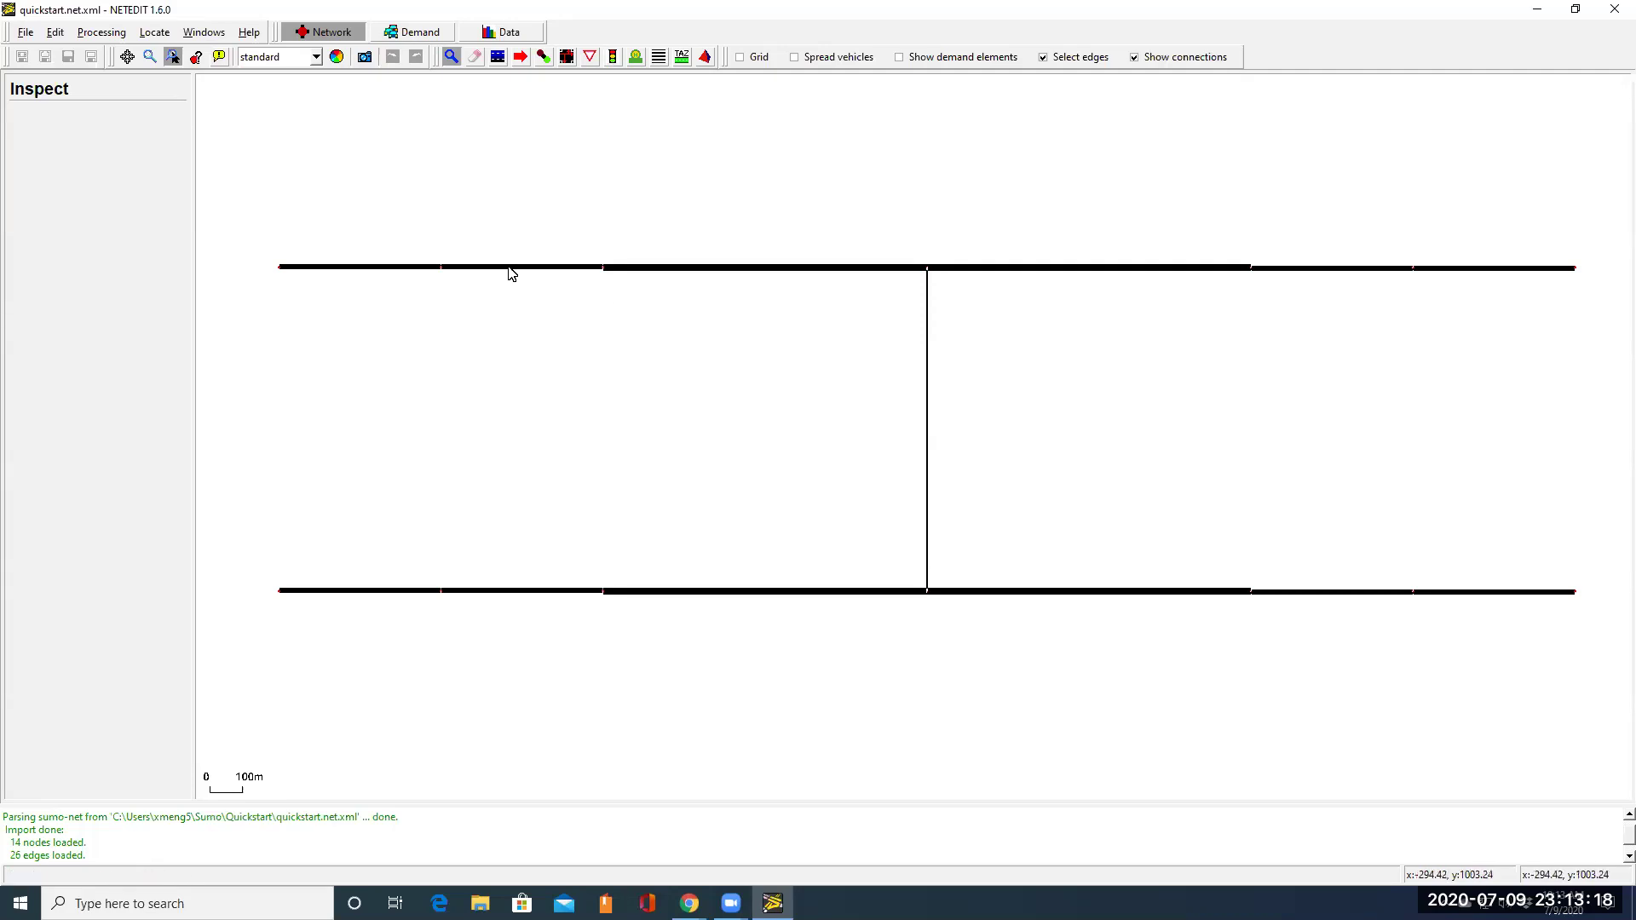
scroll(594, 311, "up", 3)
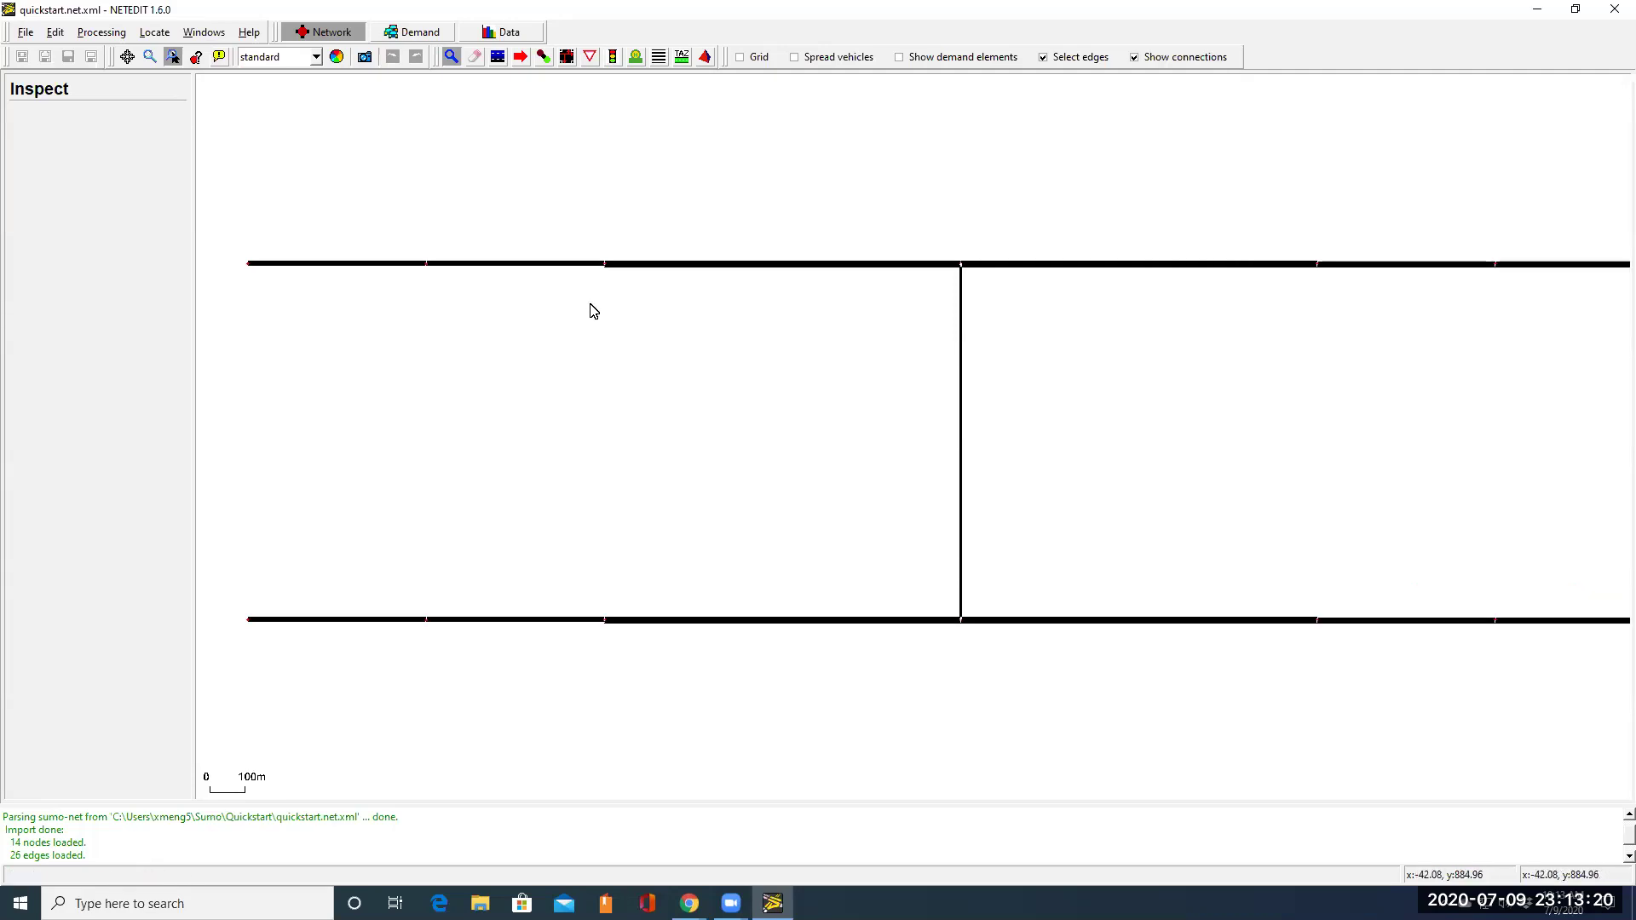
scroll(594, 311, "up", 5)
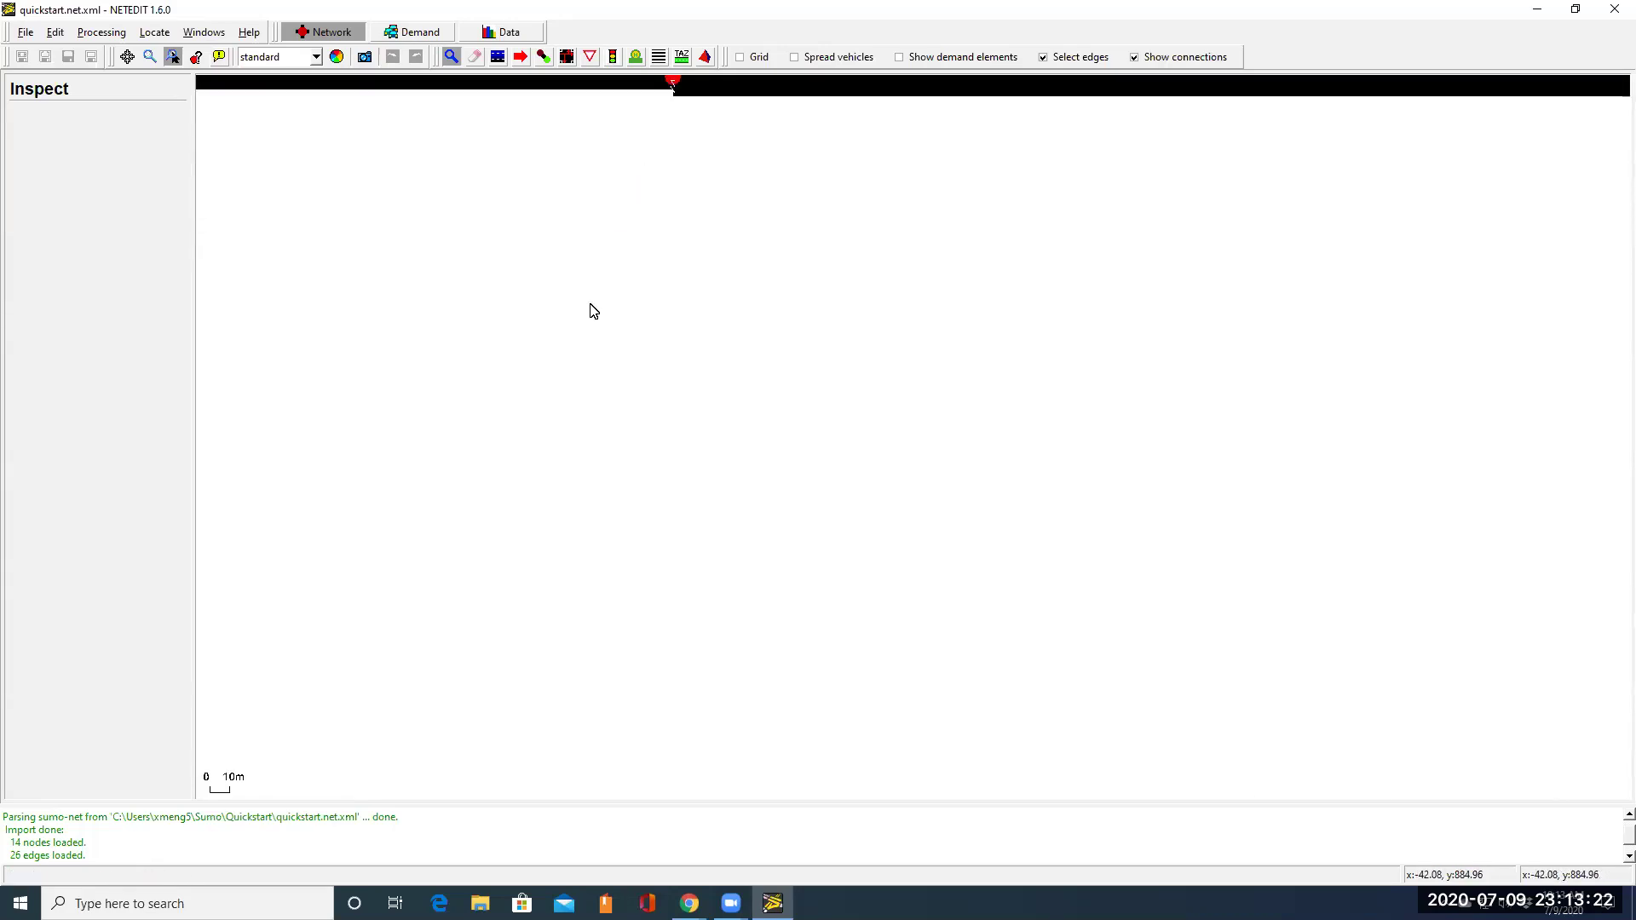
left_click_drag(869, 149, 887, 499)
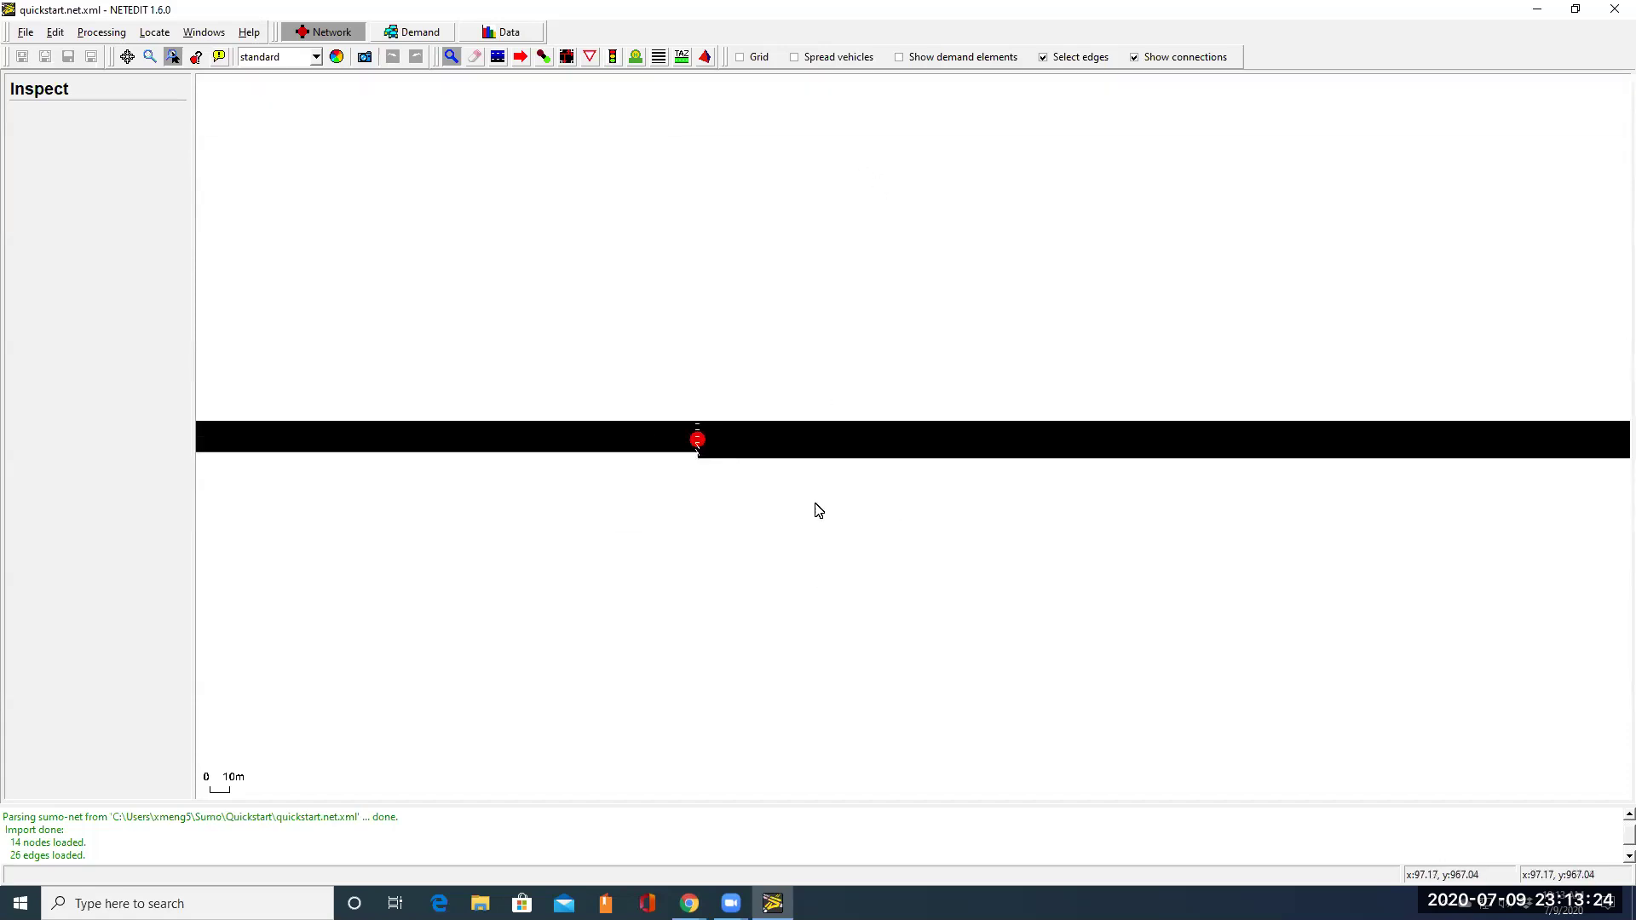
scroll(718, 493, "up", 2)
scroll(717, 493, "up", 5)
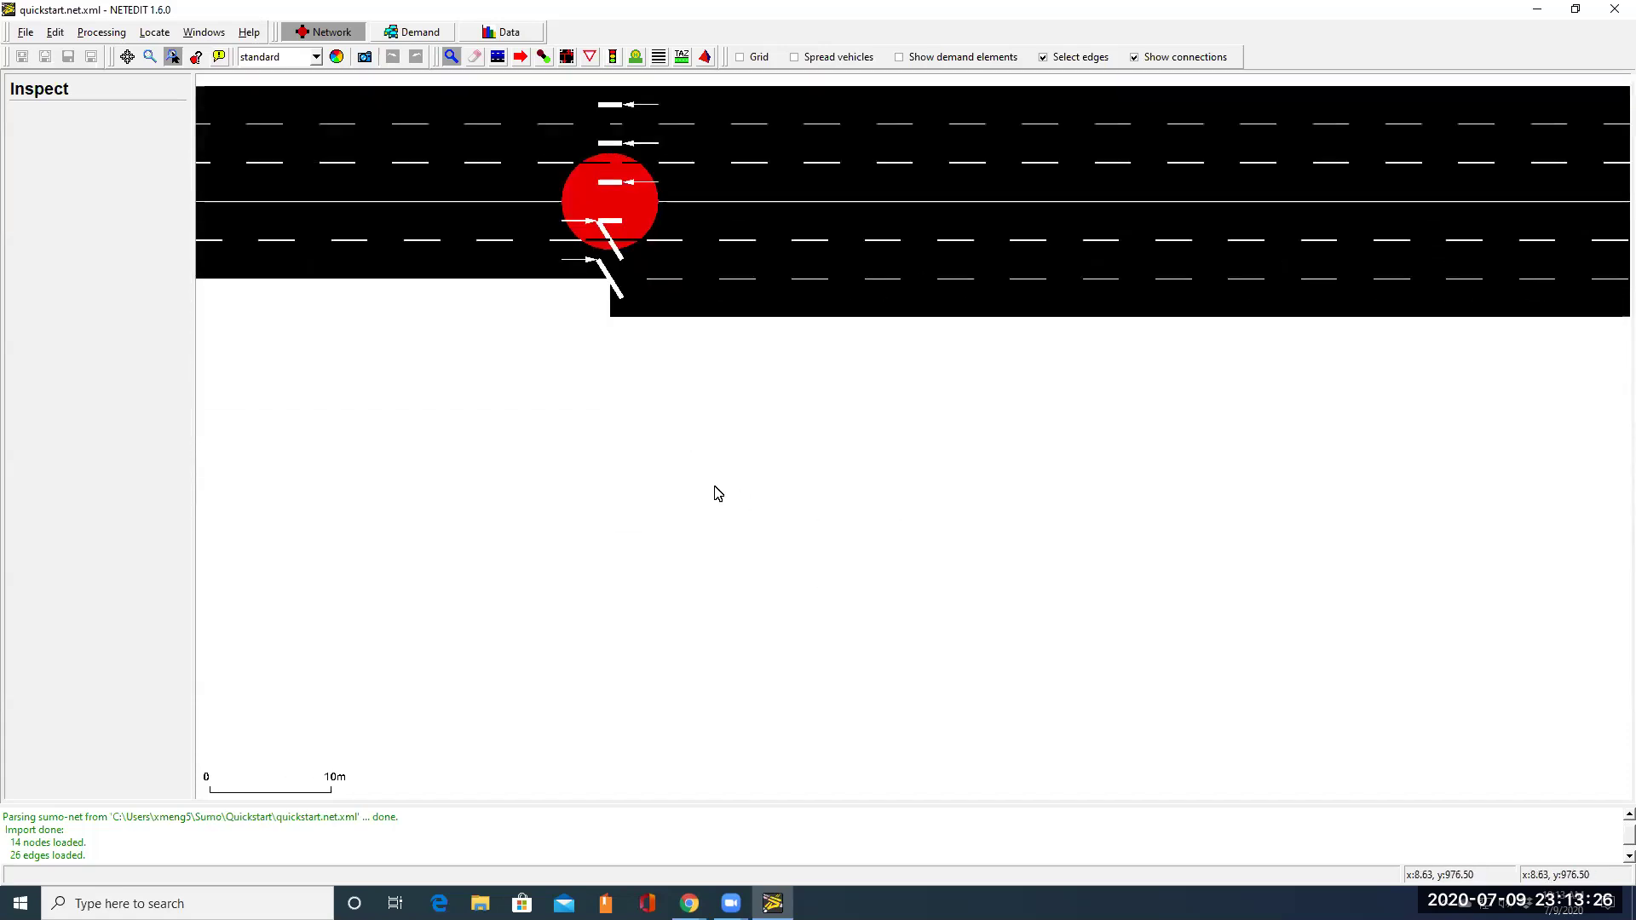
left_click_drag(839, 247, 949, 430)
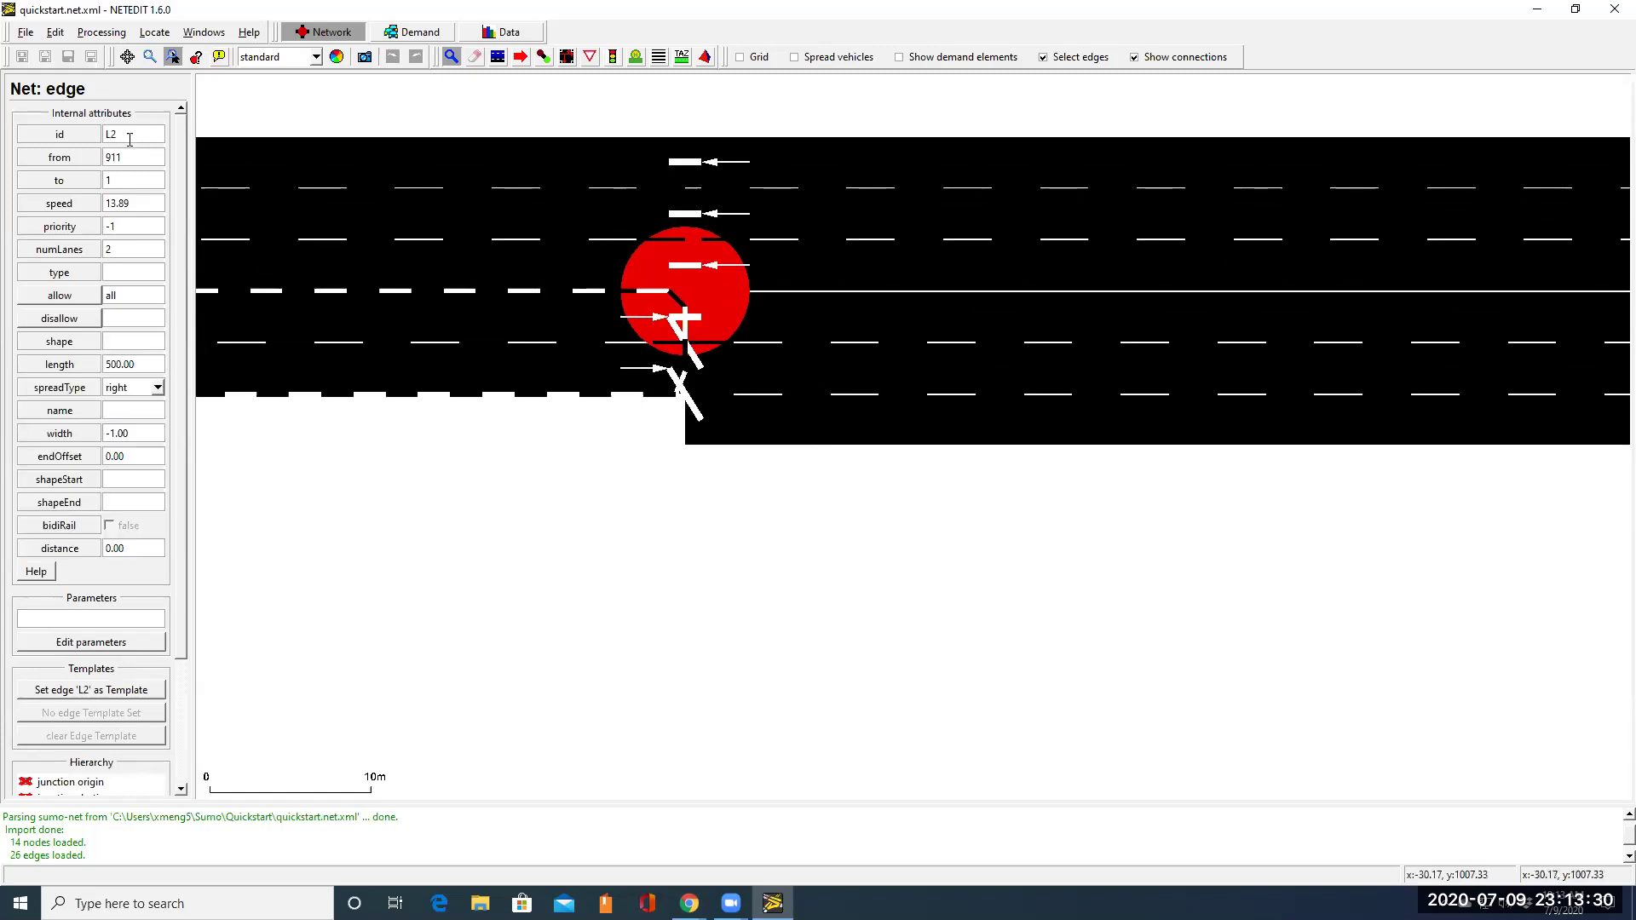
Step: Inspect the attributes of edges L2 and L12 on either side of the junction, along with the connection lines between them
left_click(843, 370)
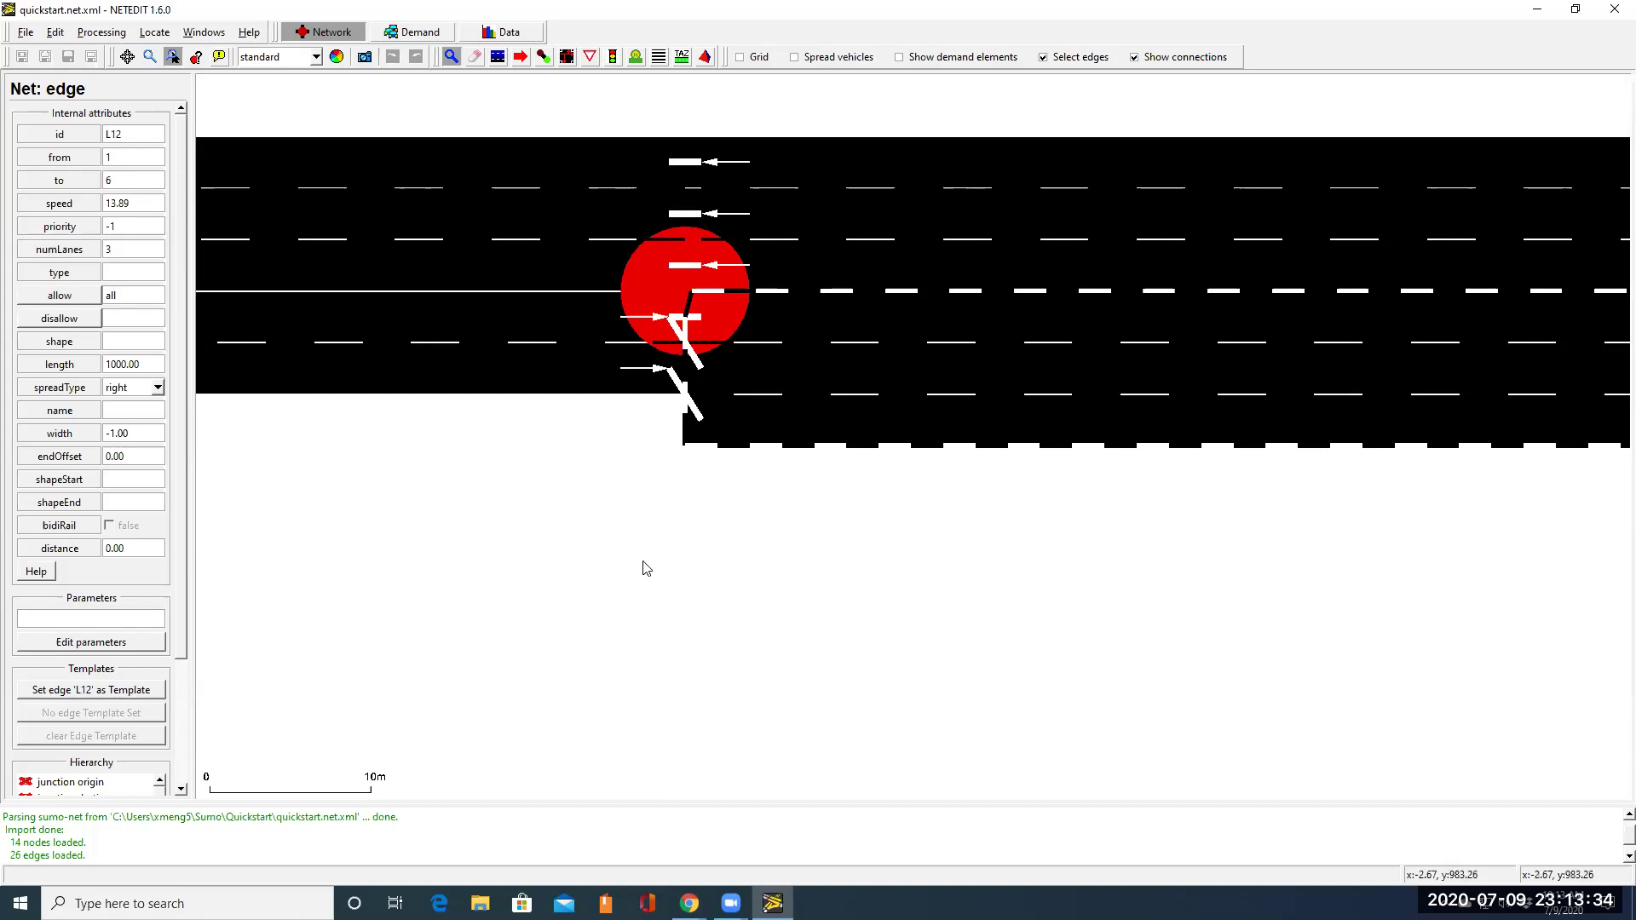
scroll(710, 534, "up", 1)
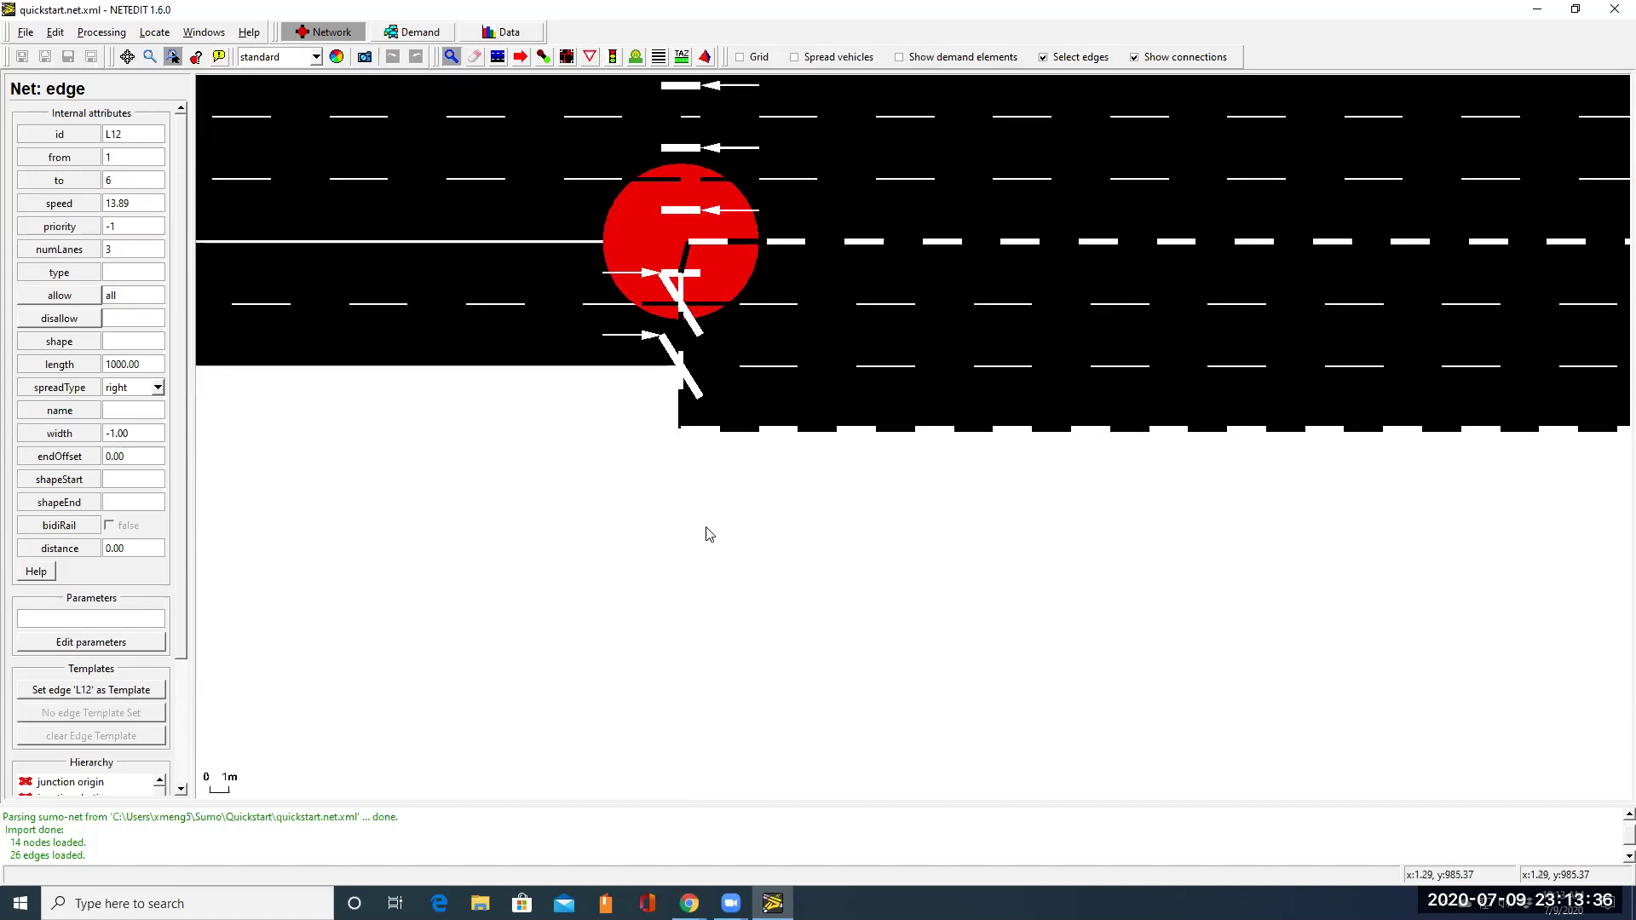
left_click_drag(796, 310, 646, 563)
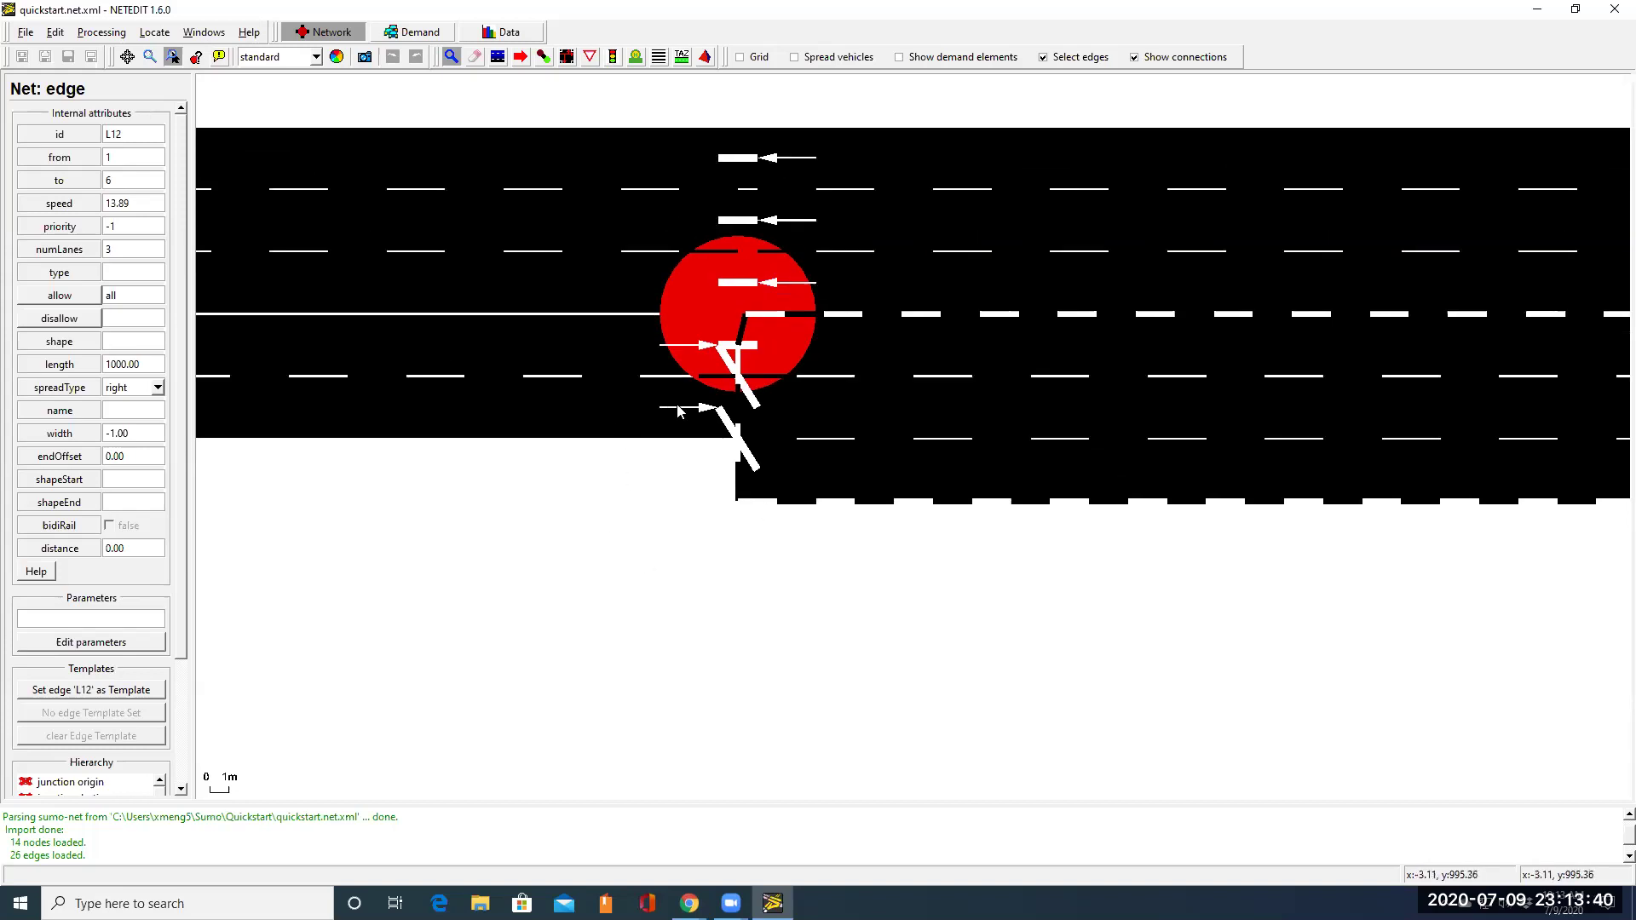
left_click(598, 401)
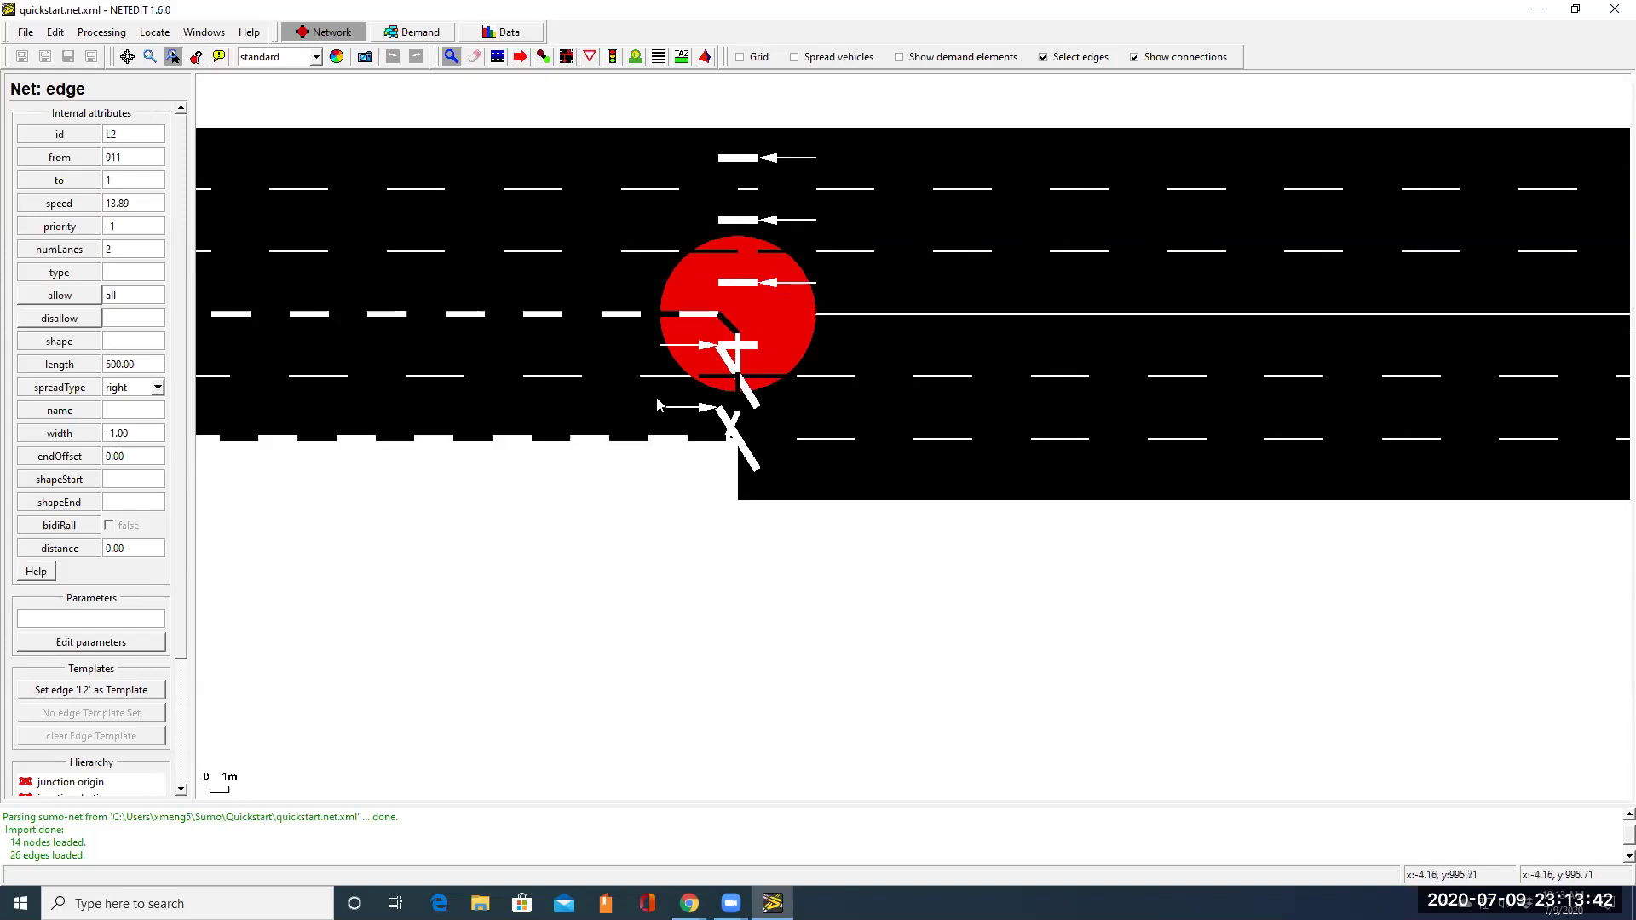
left_click(840, 439)
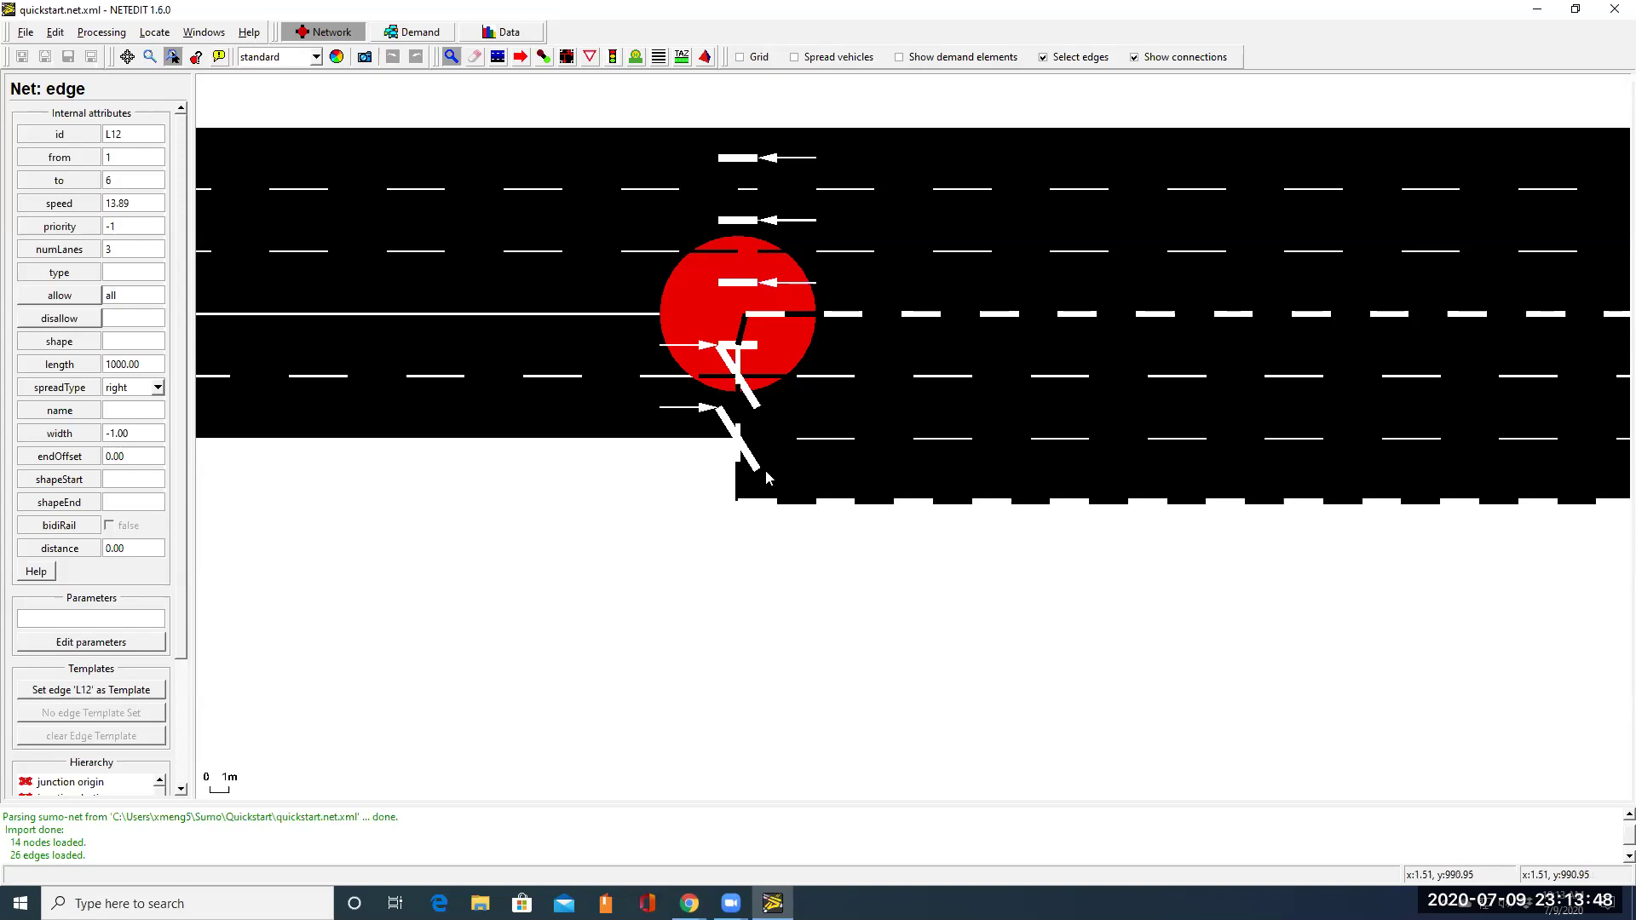
left_click(620, 349)
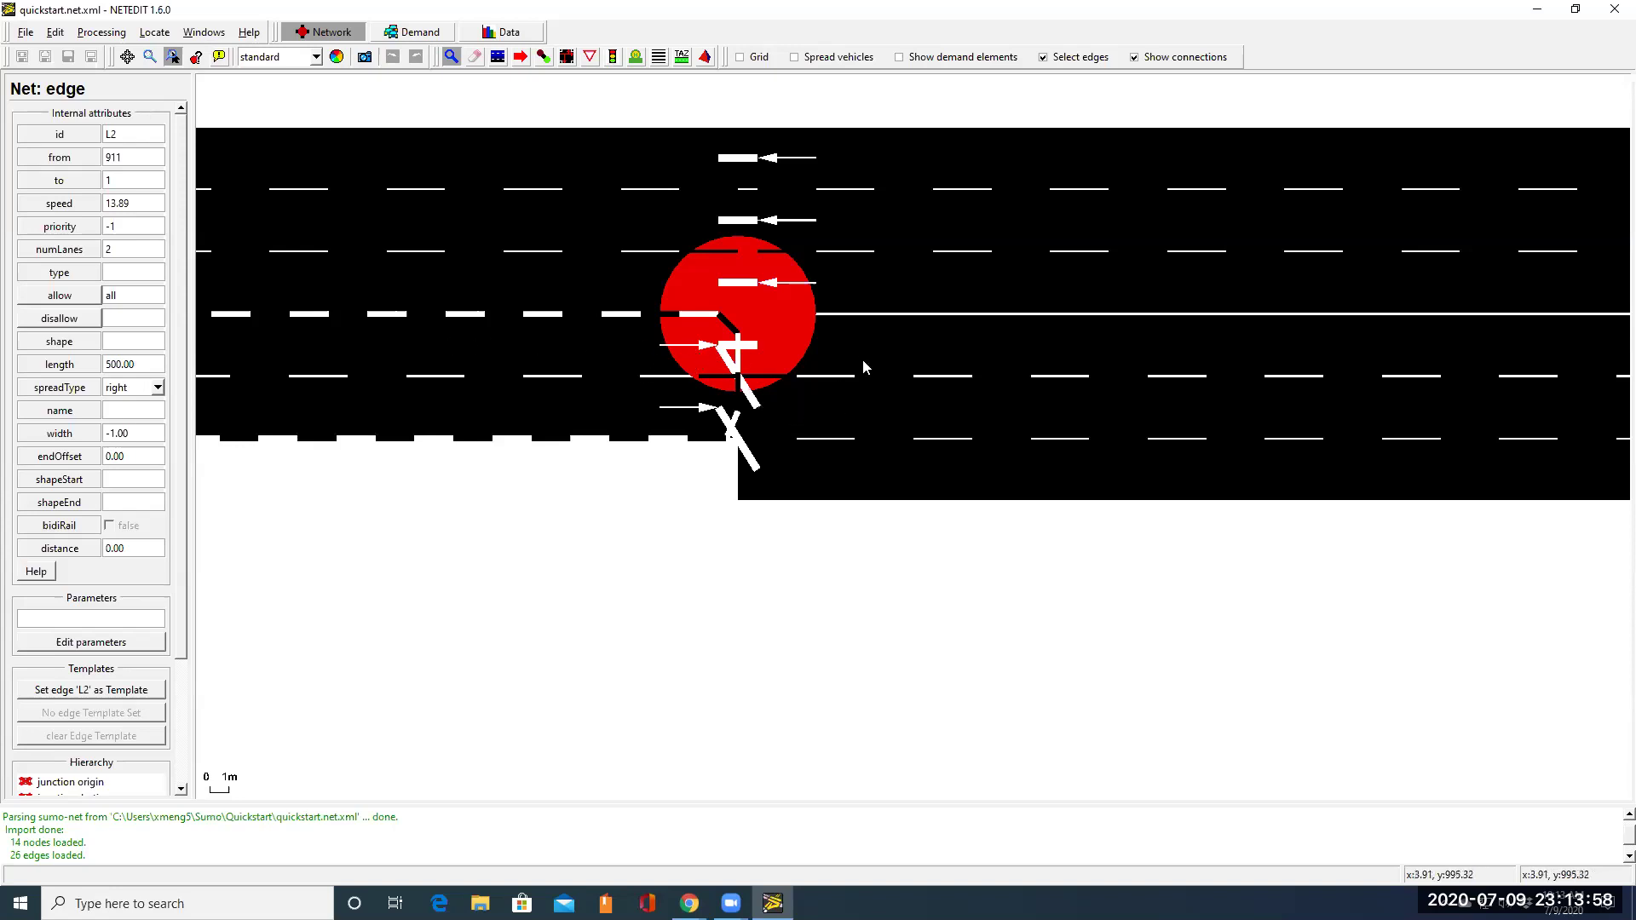
left_click(908, 372)
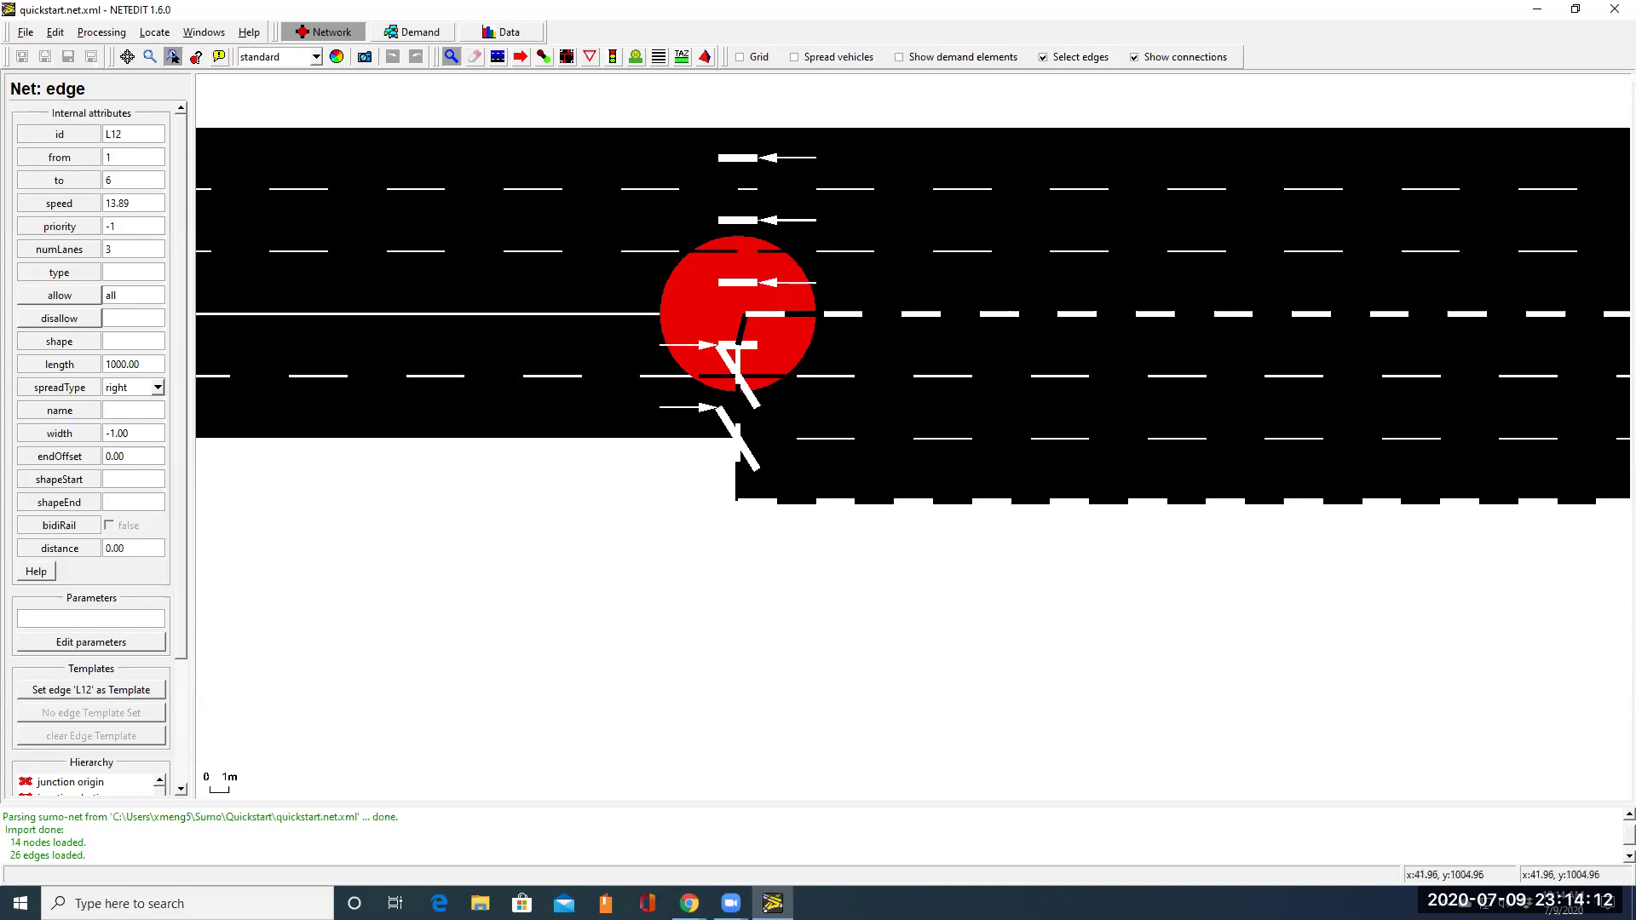
Step: Compare edges L2 and L12 in NETEDIT with Table 1.3 of the SUMO quick start tutorial in Chrome
left_click(1537, 9)
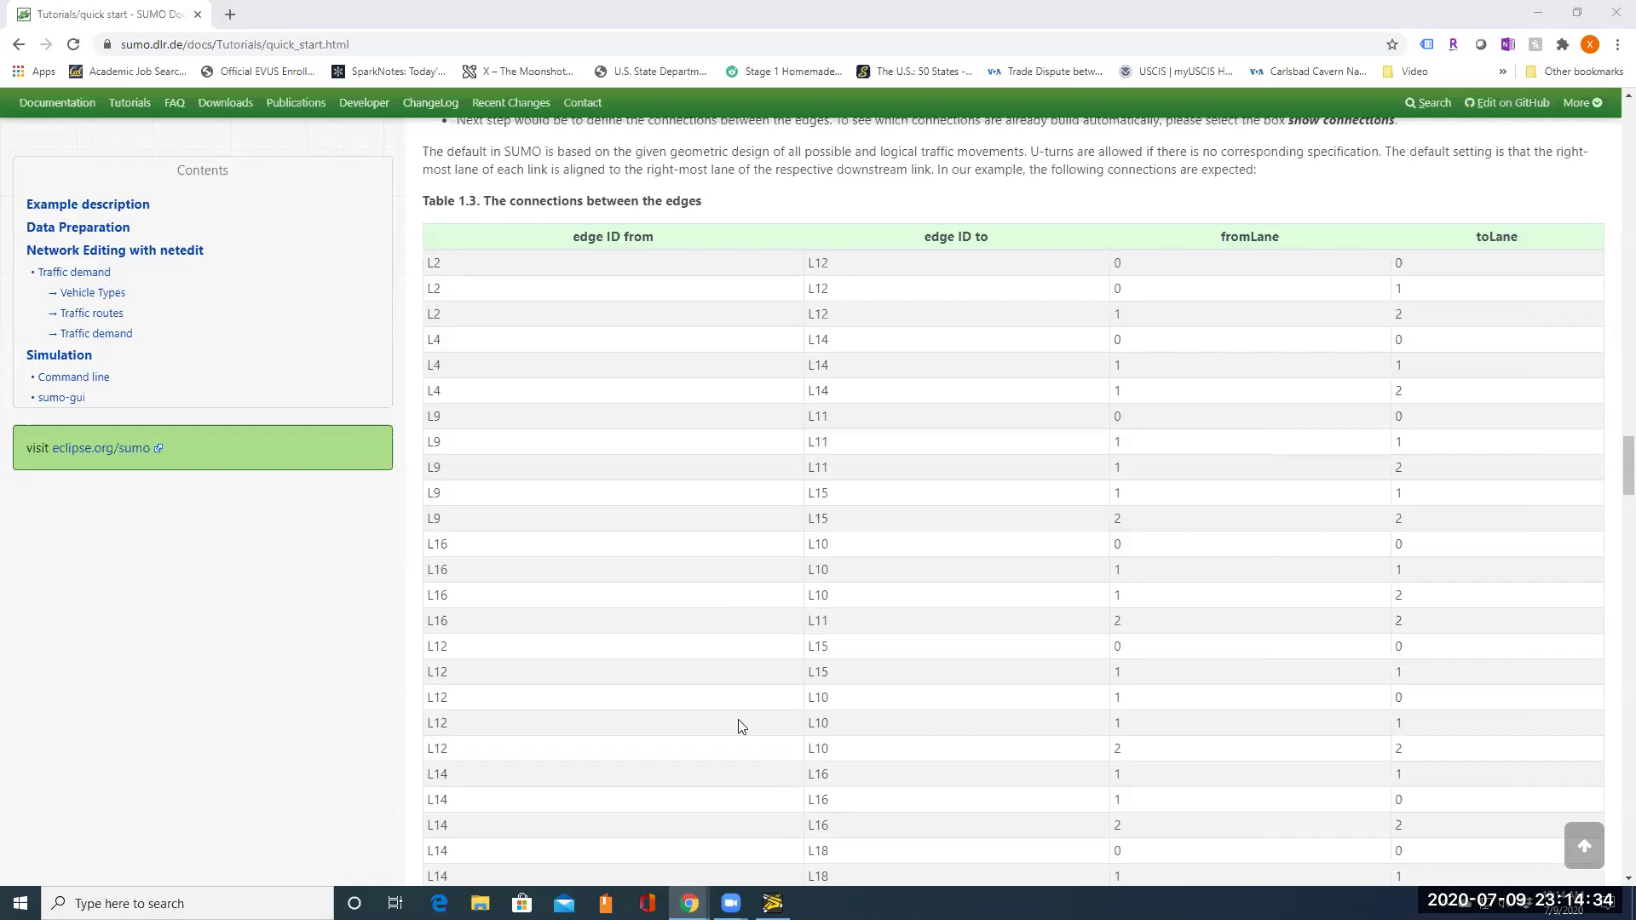
left_click(773, 903)
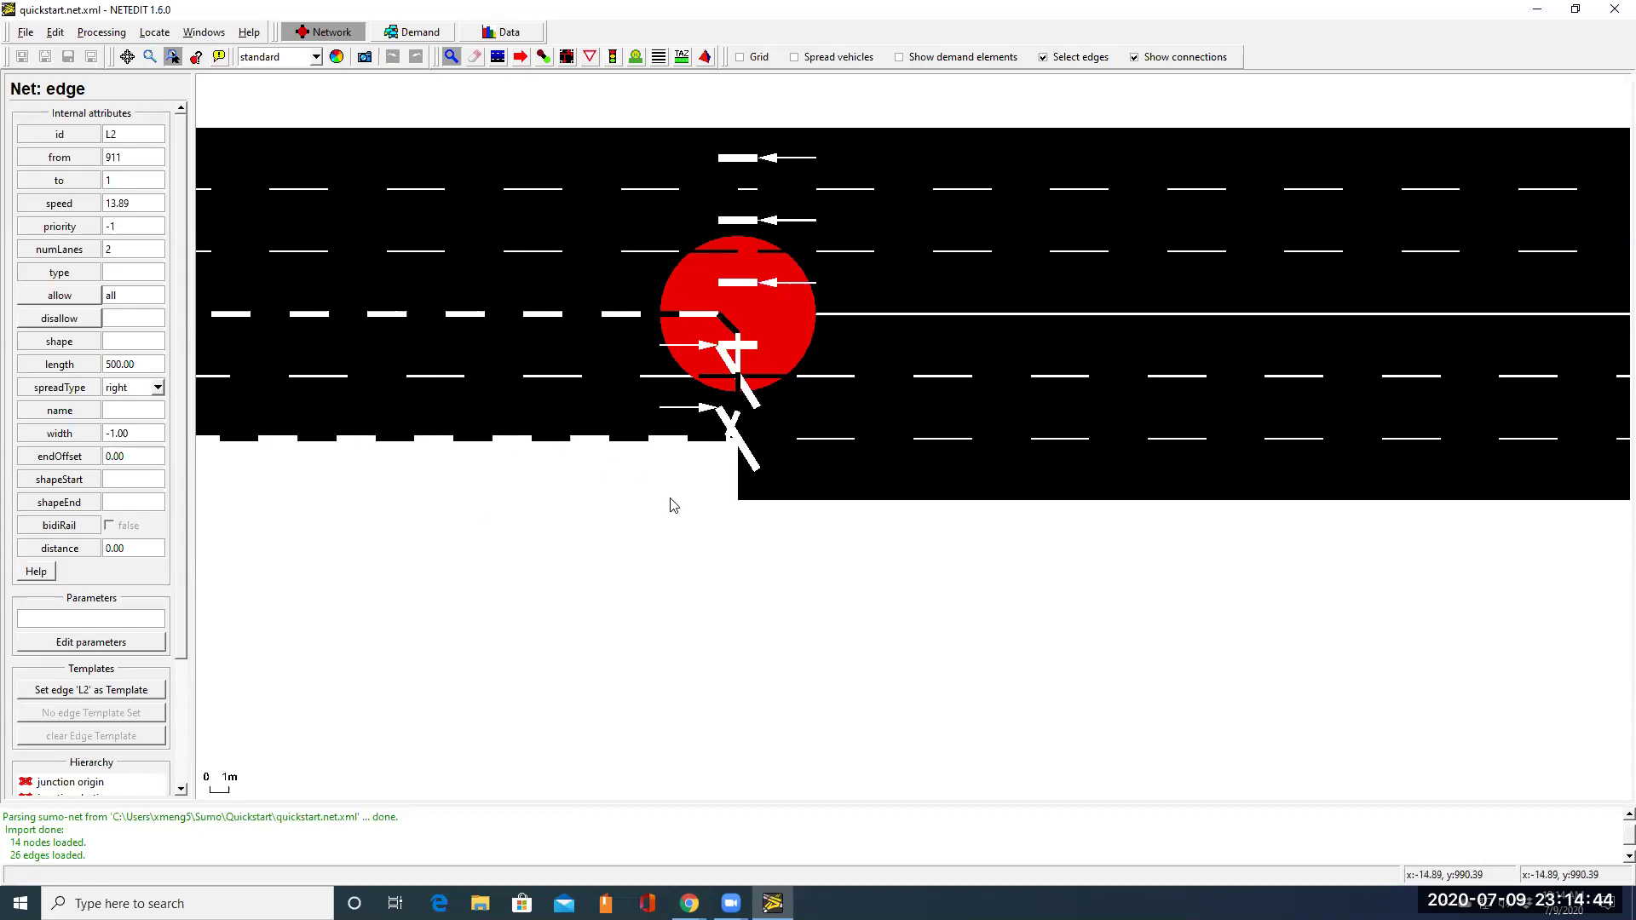
left_click(1538, 11)
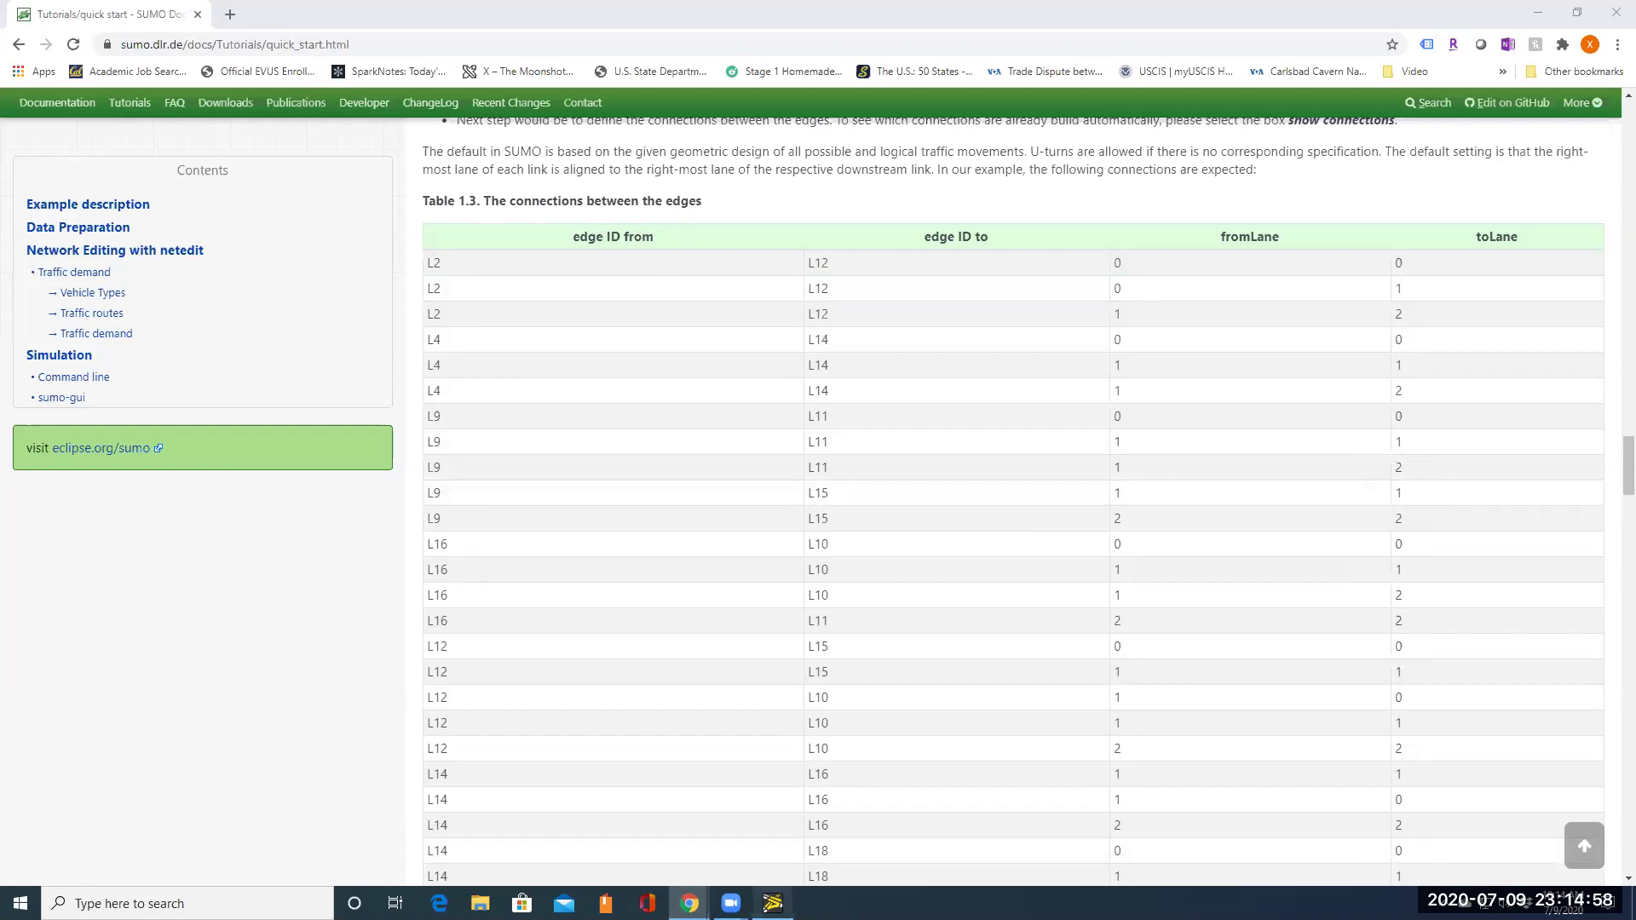
key("alt+Tab")
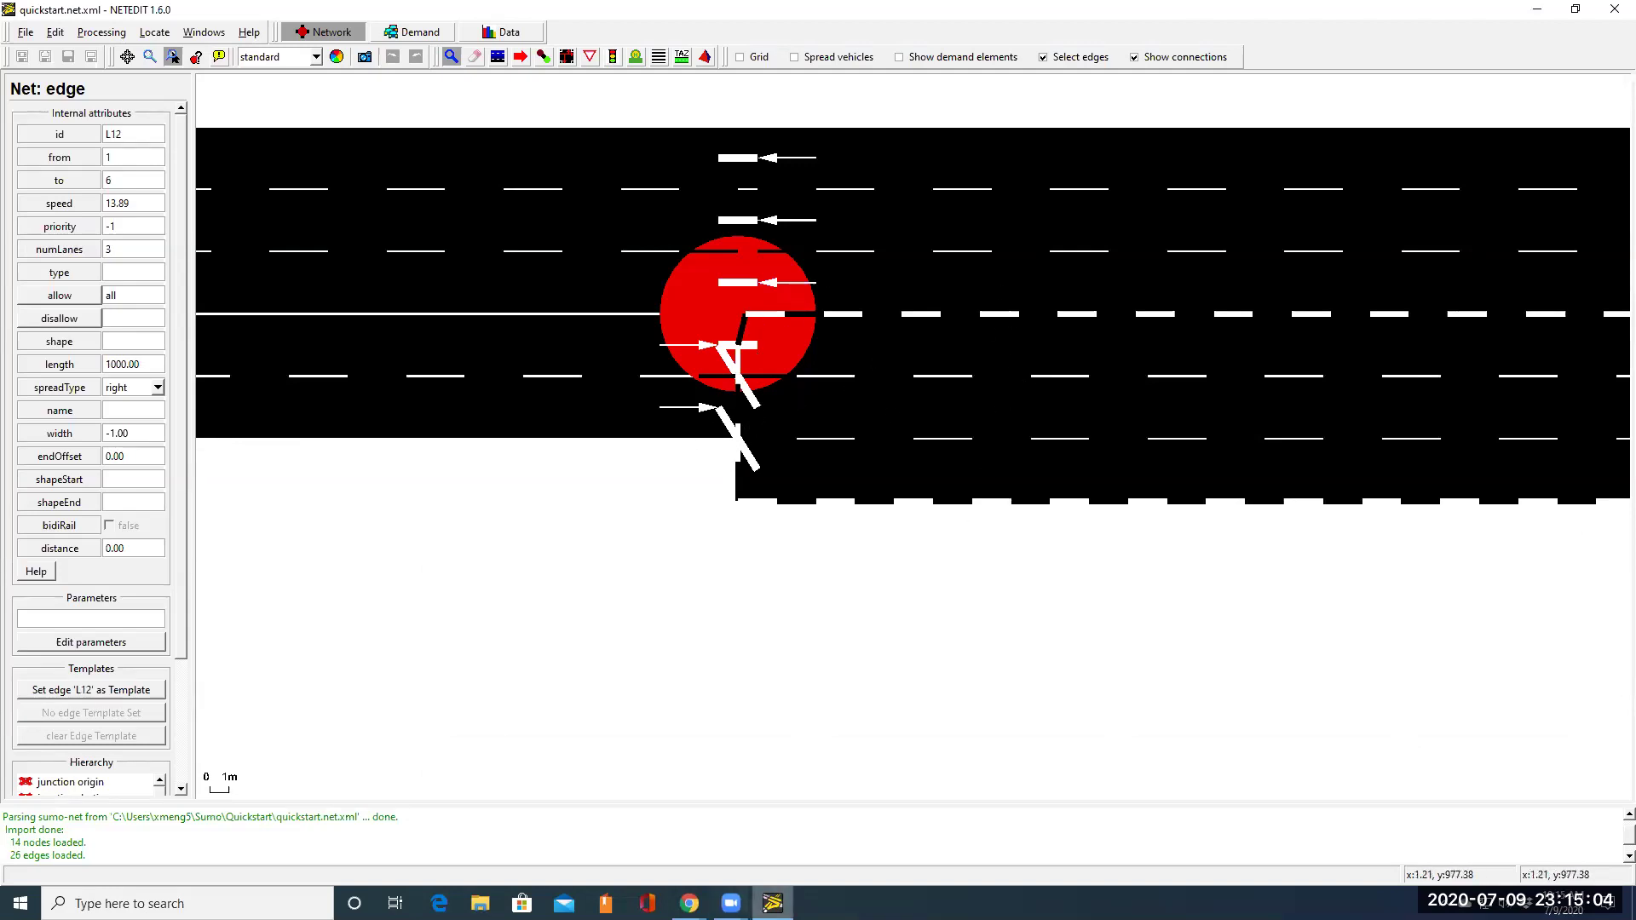
mouse_move(773, 903)
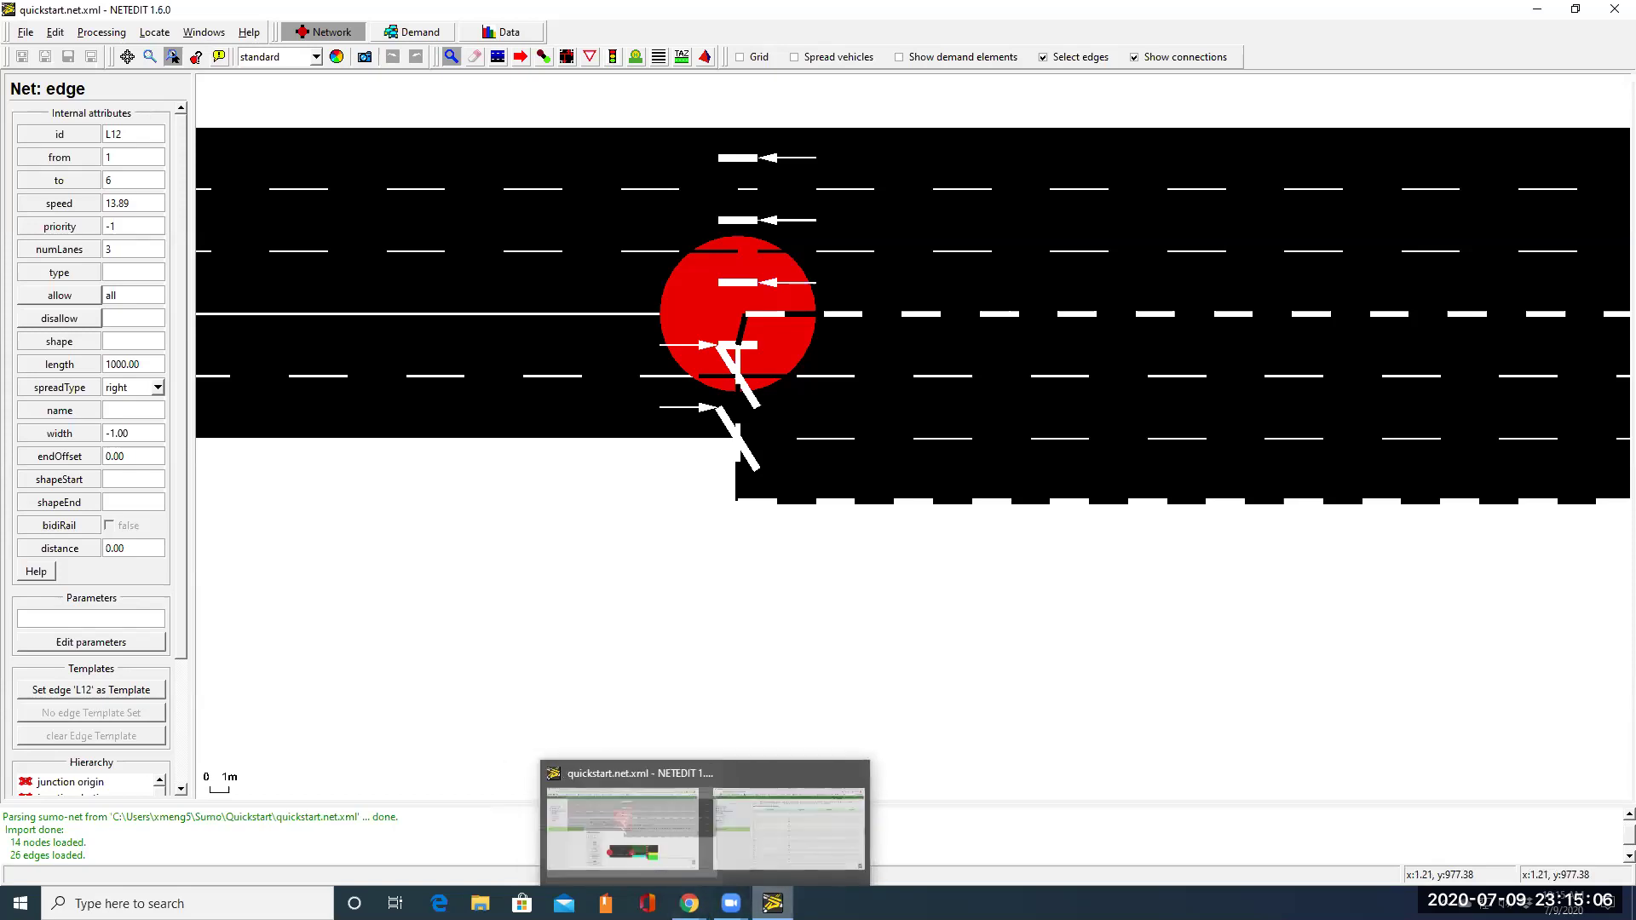
Step: Check the fromLane and toLane values of the L2 to L12 rows in the tutorial table, and return to NETEDIT
left_click(1536, 9)
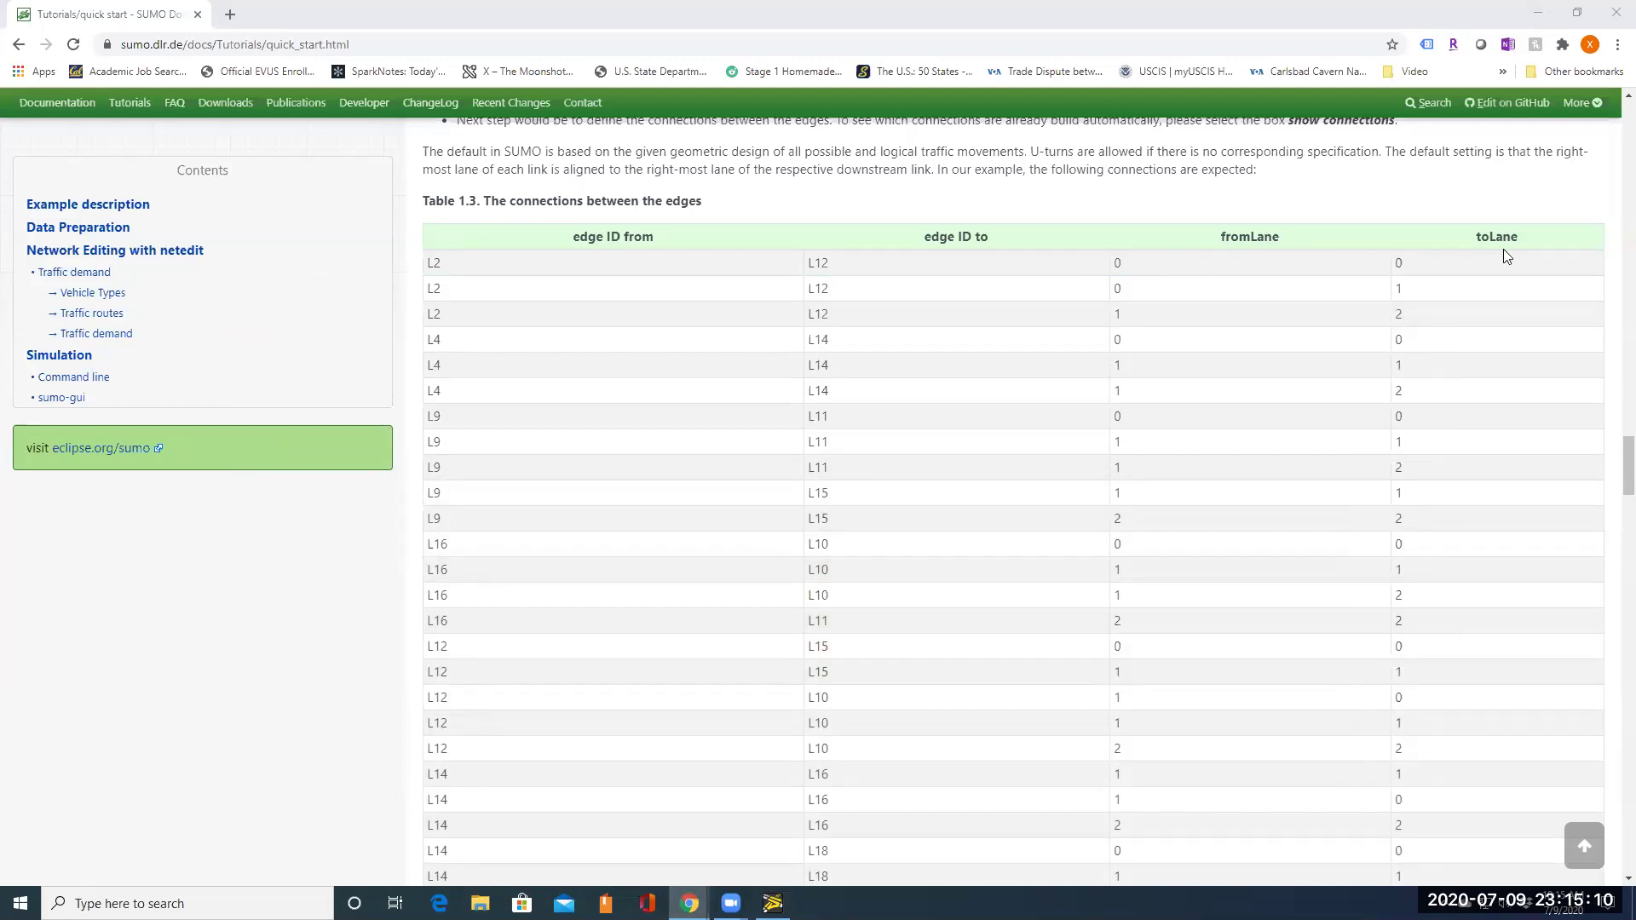
double_click(1116, 265)
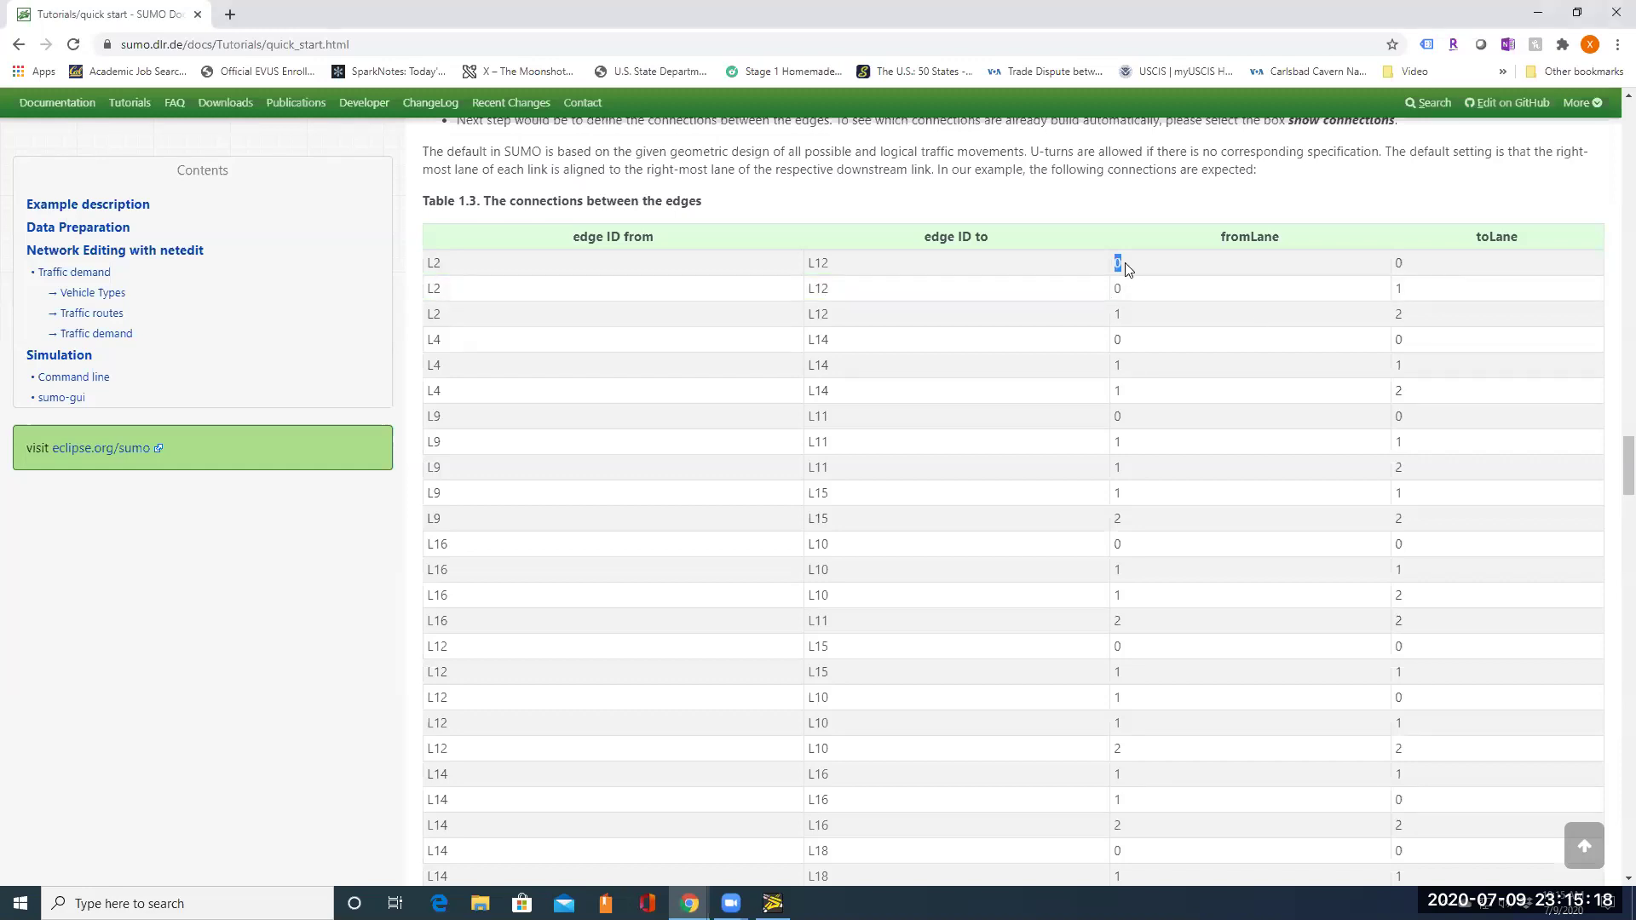
left_click_drag(1125, 263, 1409, 304)
left_click(1401, 262)
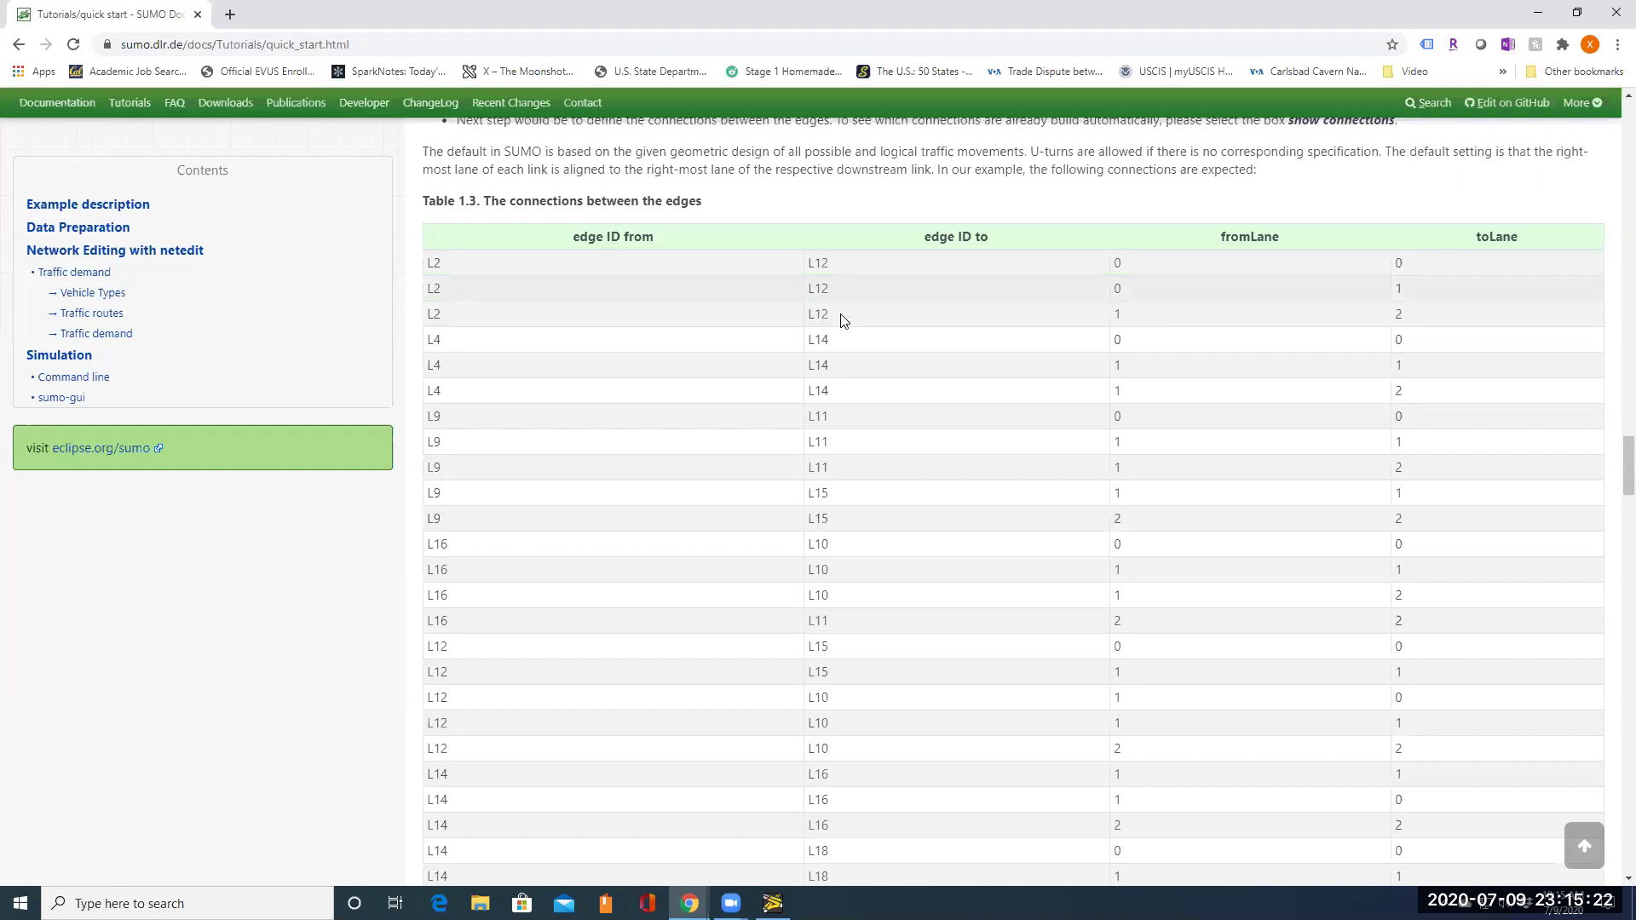
double_click(1397, 264)
double_click(1399, 288)
double_click(1398, 314)
mouse_move(773, 903)
left_click(771, 818)
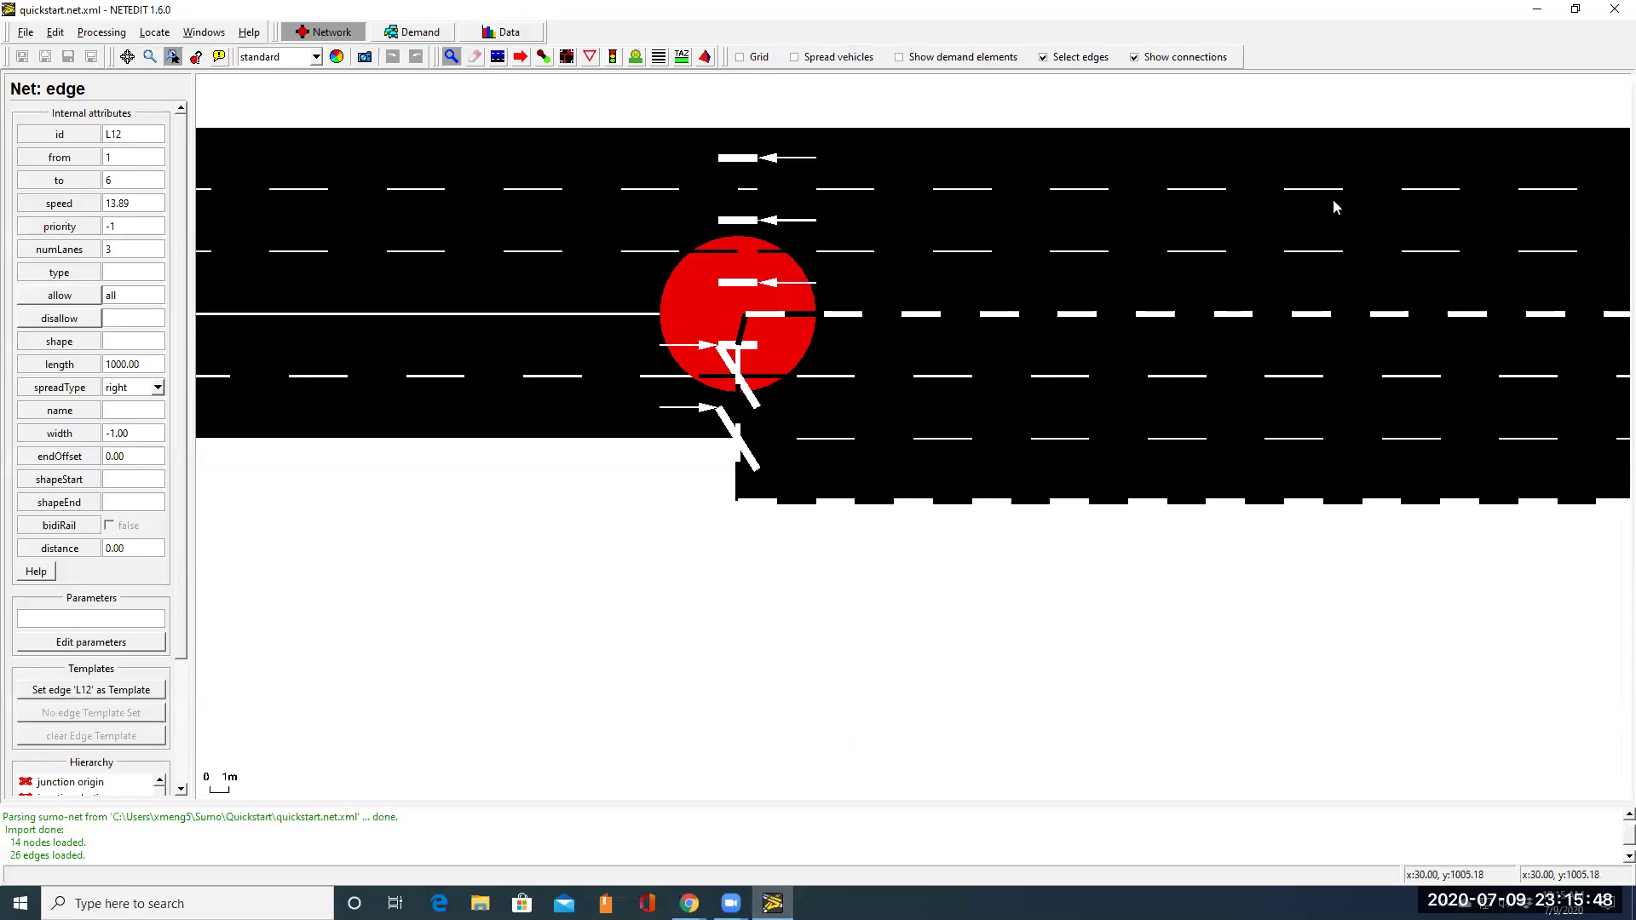
Step: Start connection editing with the L2–L12 junction in view, and recheck the expected connections in the tutorial table
scroll(1313, 318, "down", 5)
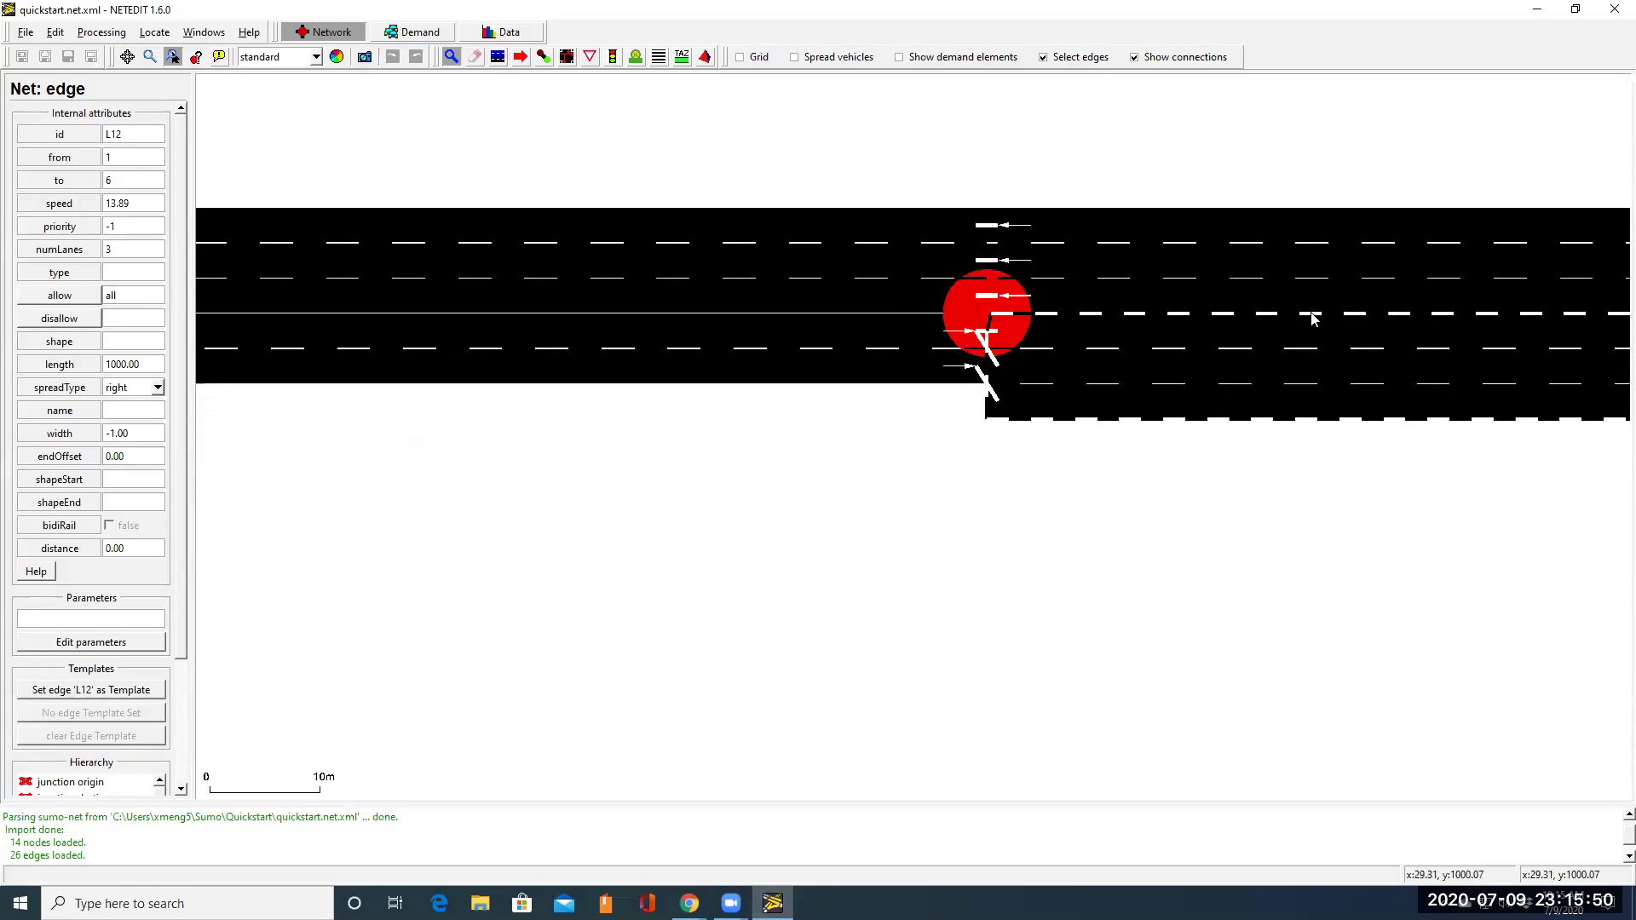
scroll(1312, 319, "up", 2)
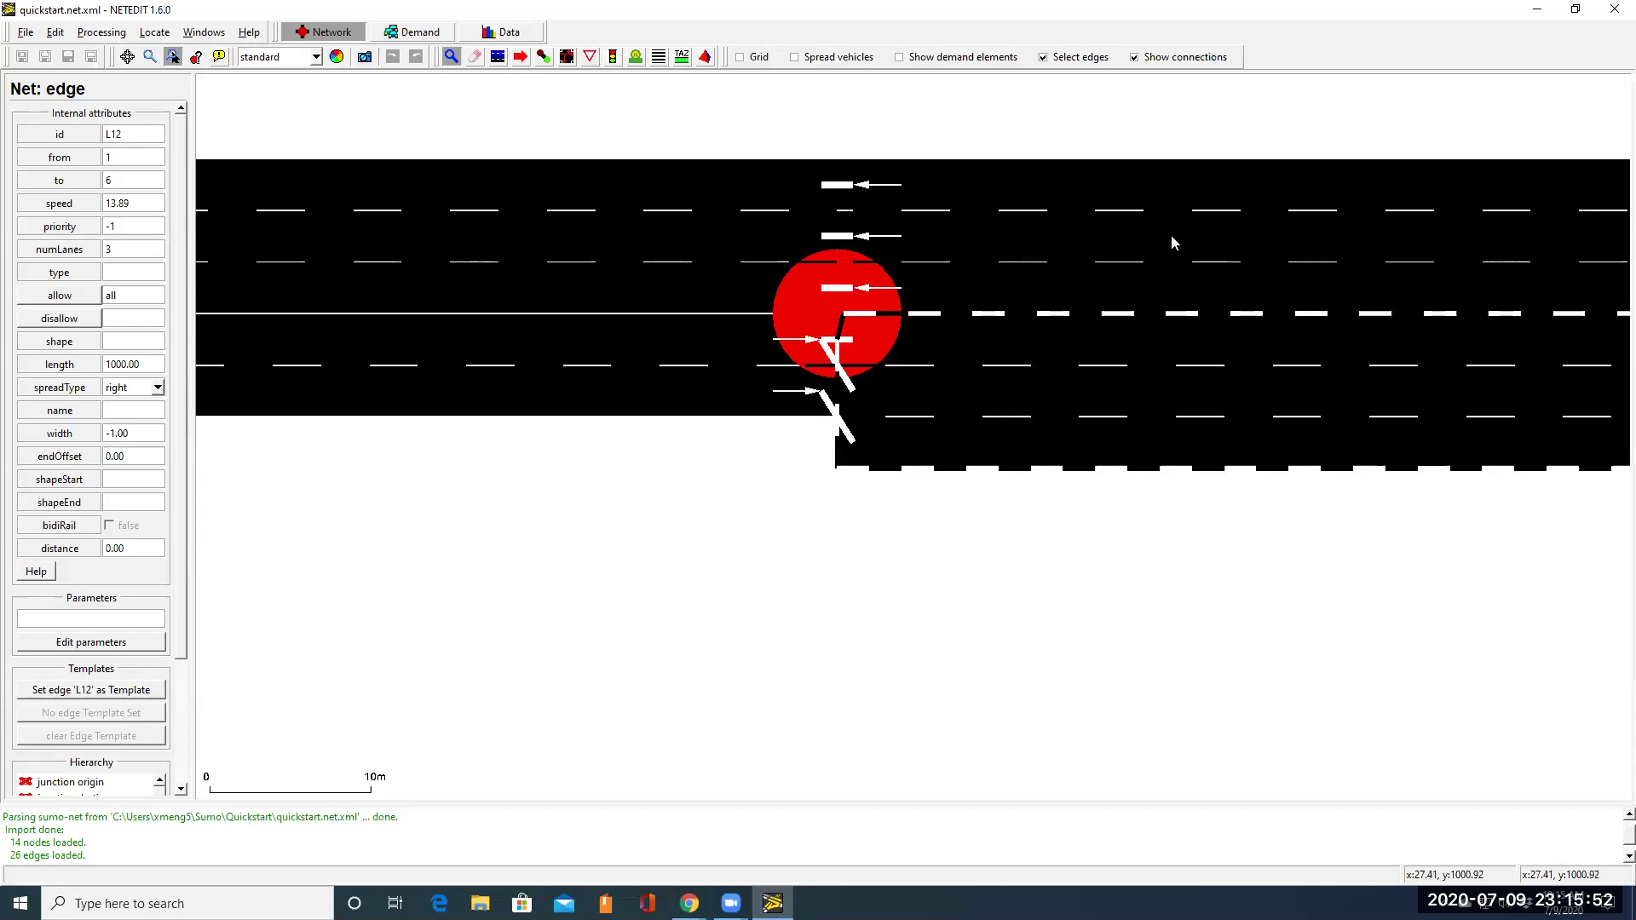
left_click_drag(1019, 135, 934, 161)
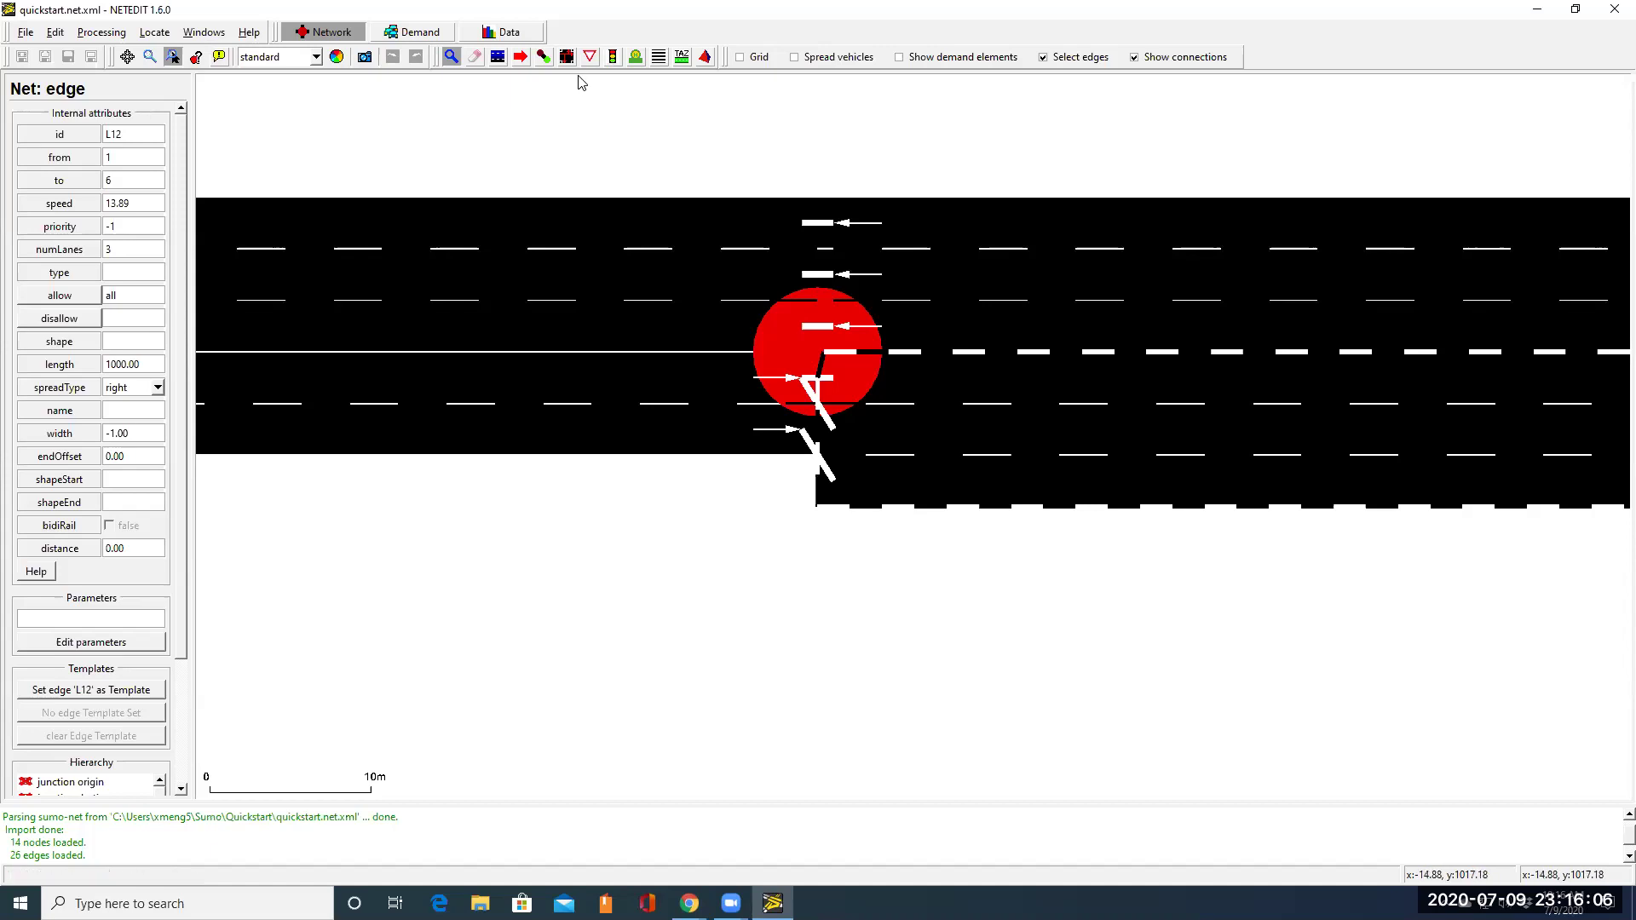
key("c")
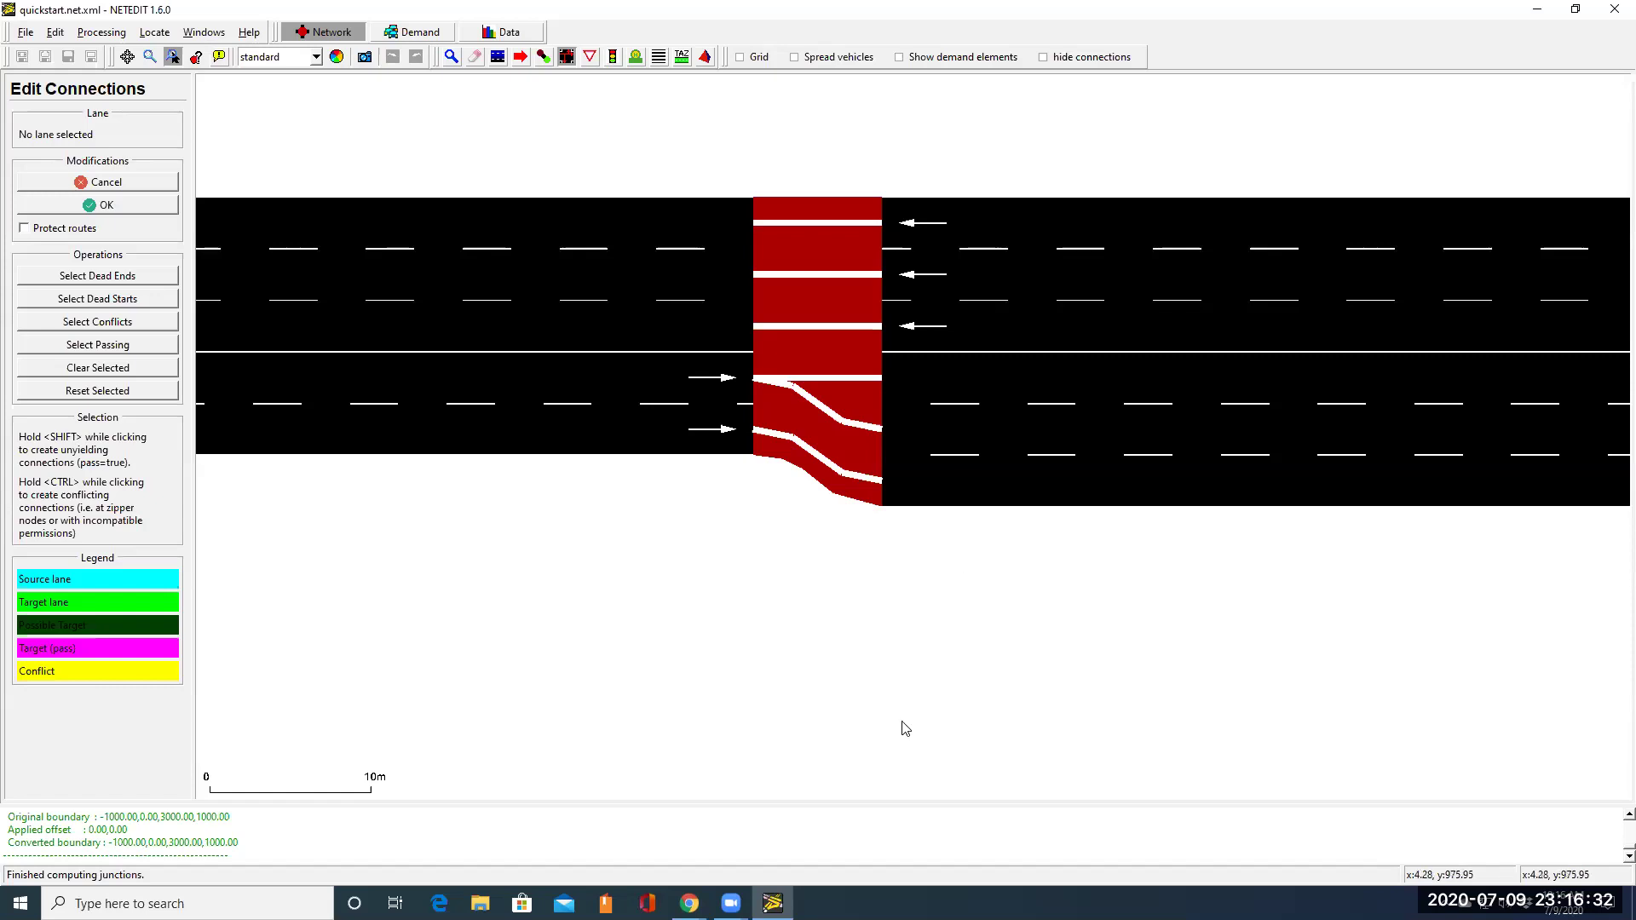
key("alt+Tab")
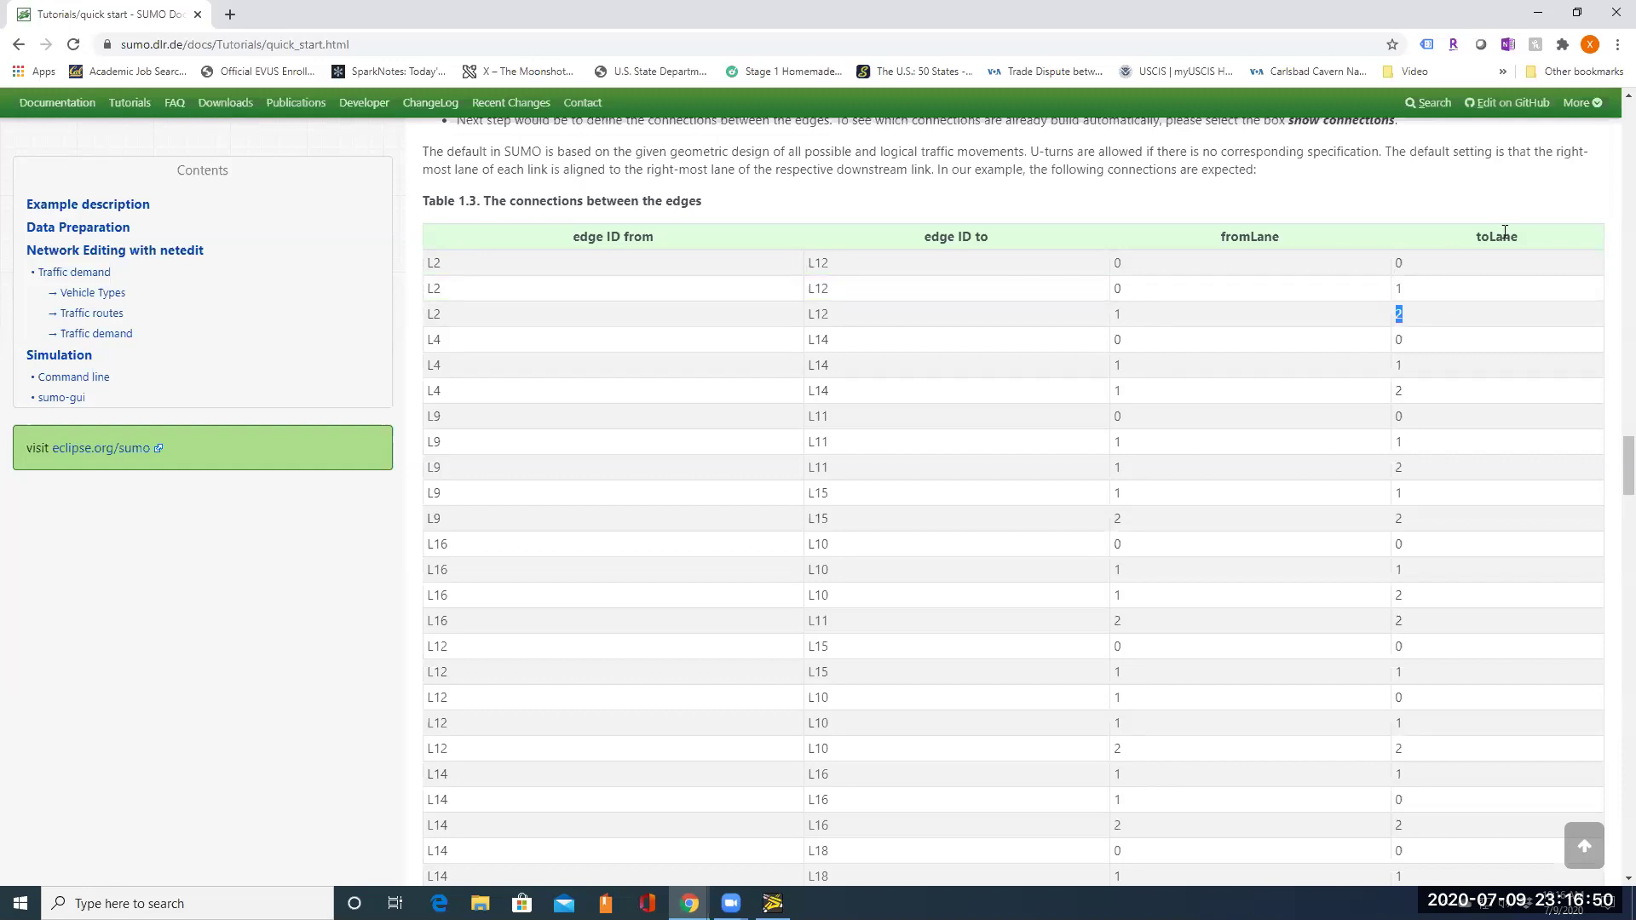
left_click(773, 903)
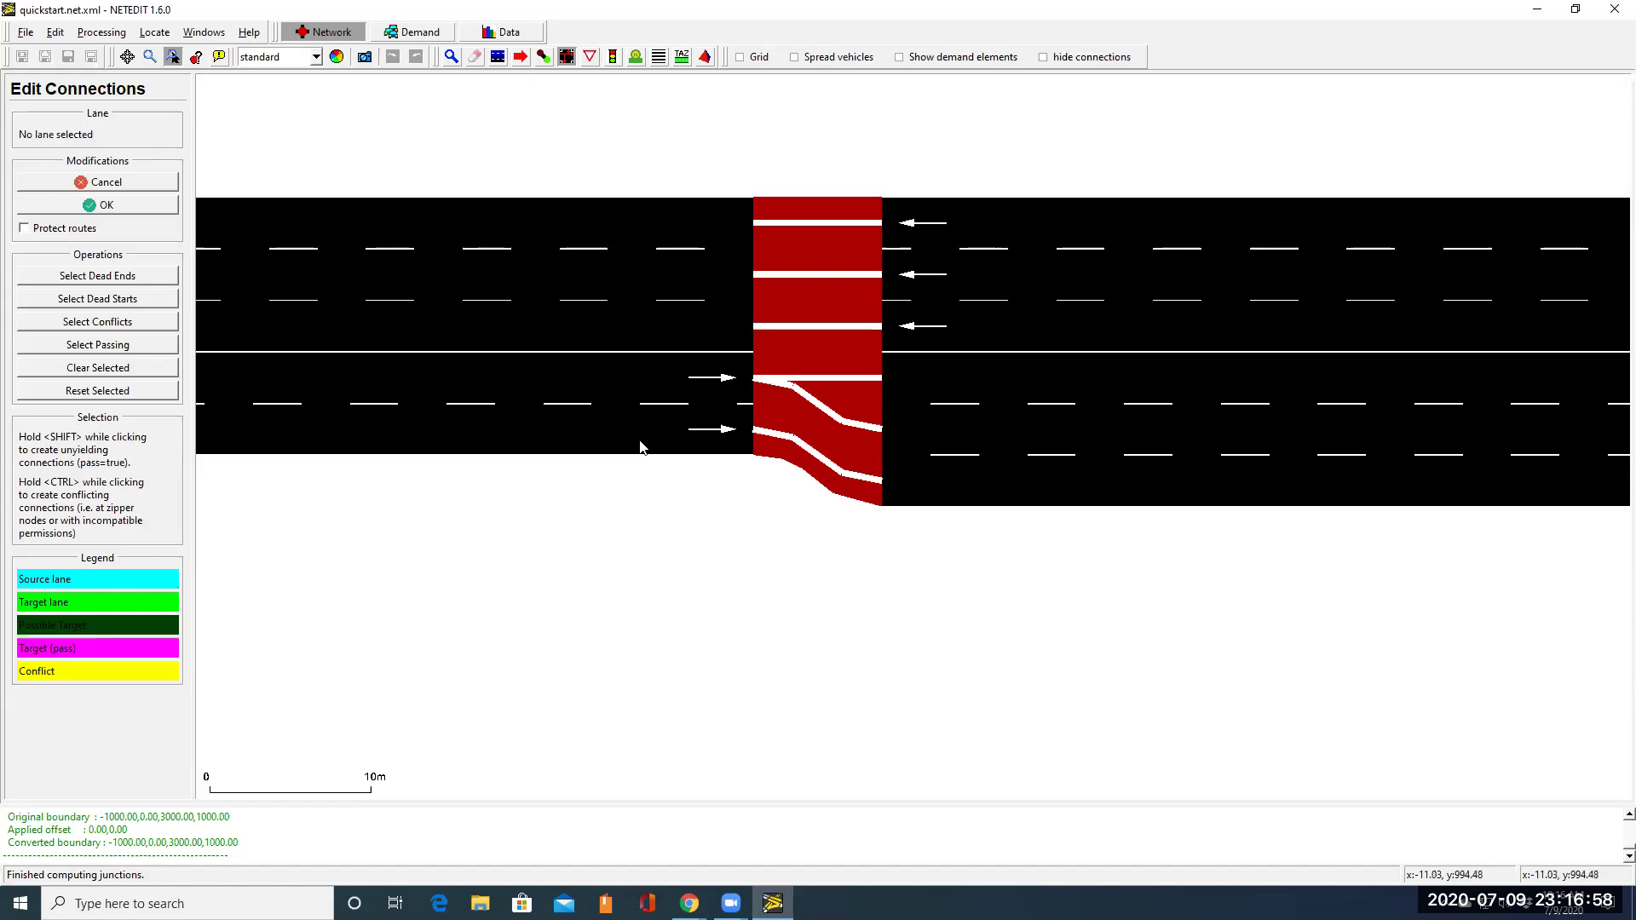
left_click(639, 439)
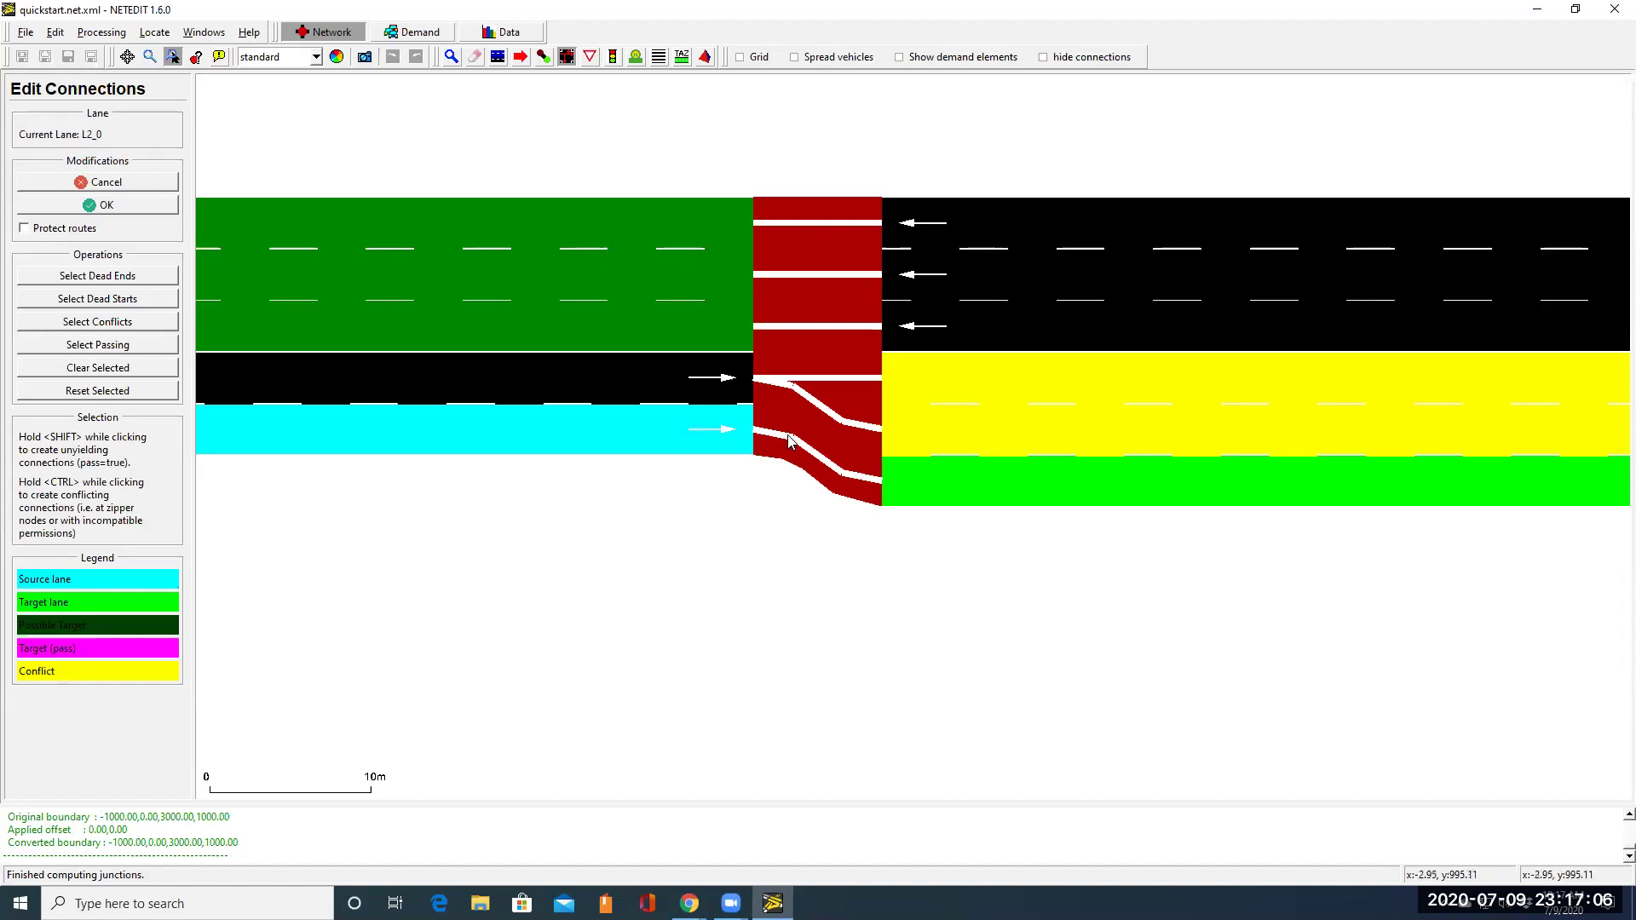
left_click(144, 185)
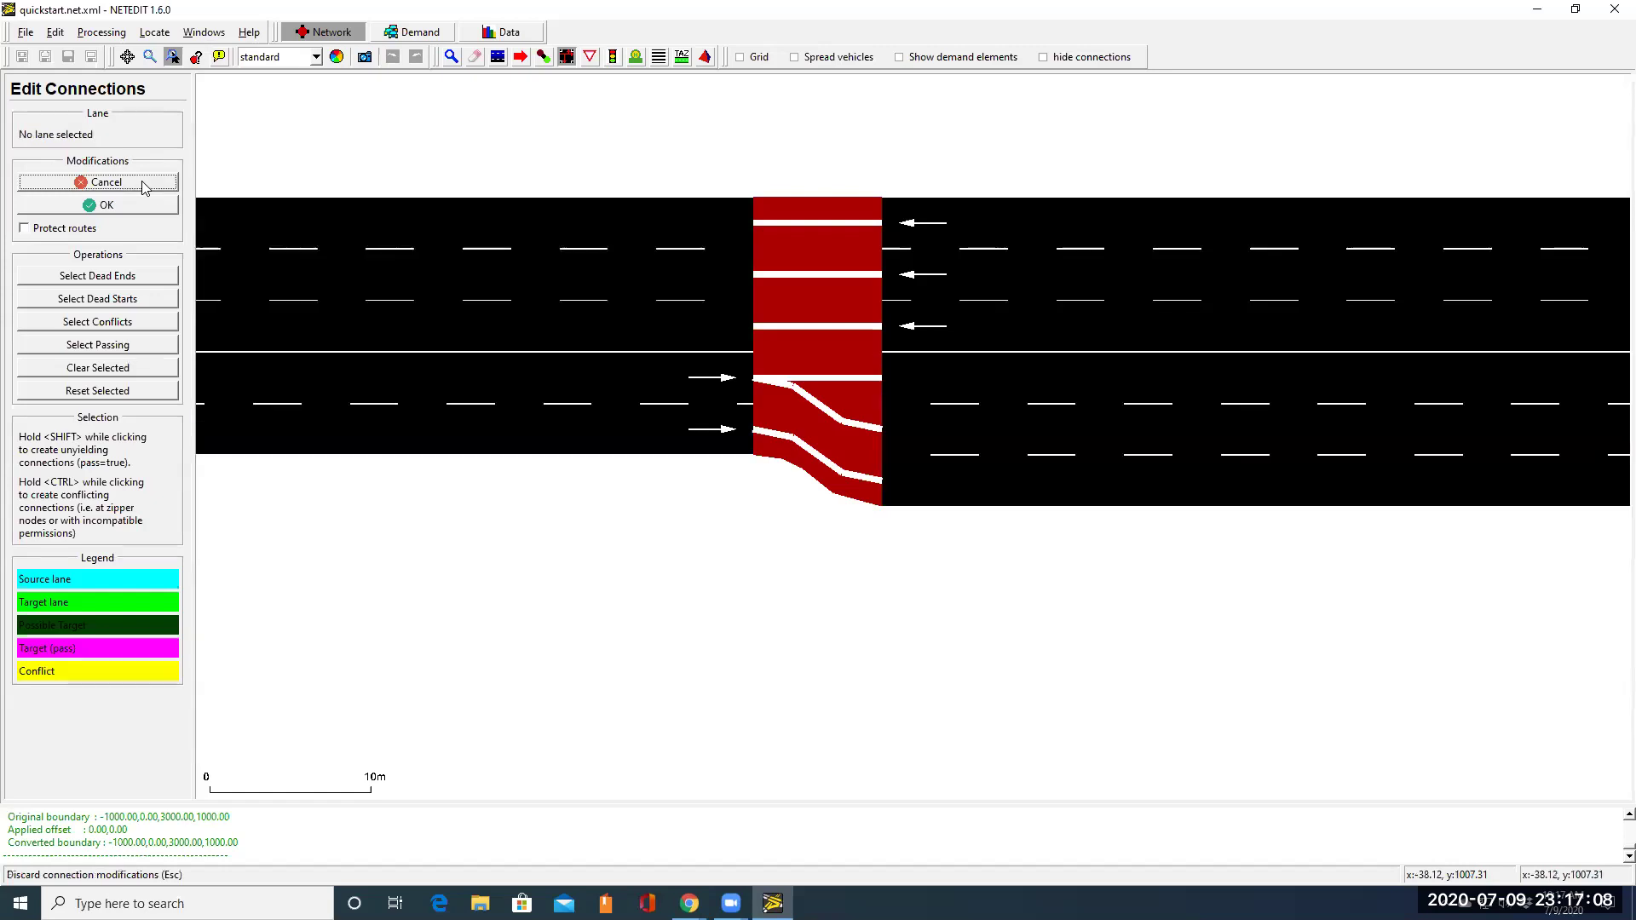
left_click(940, 479)
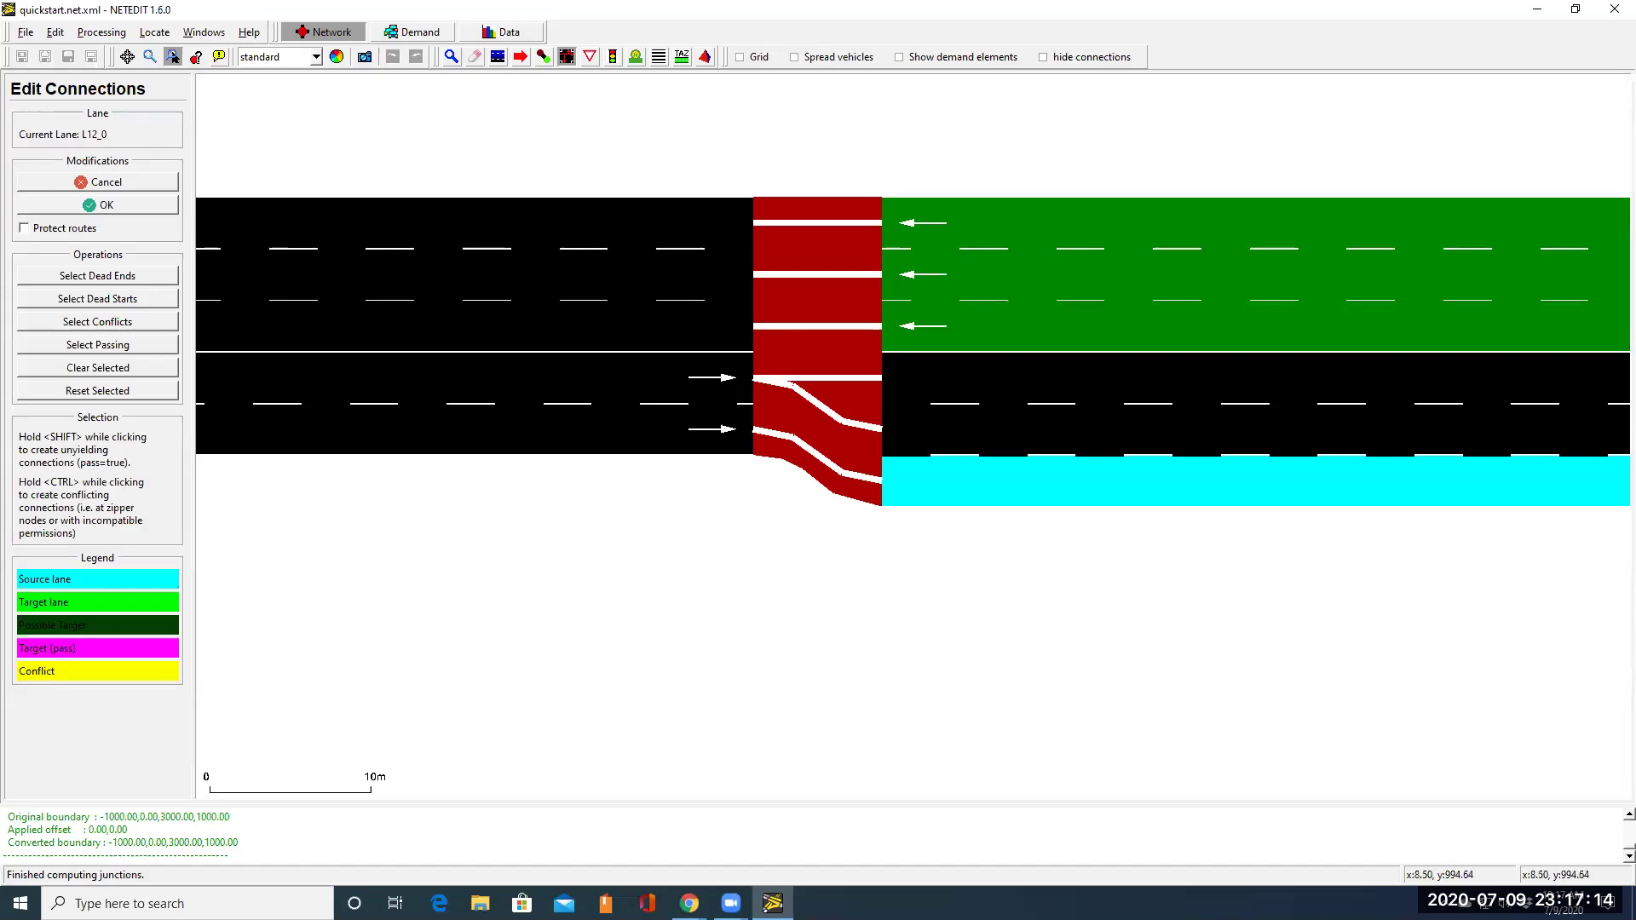
left_click(135, 182)
Step: Add a connection from lane L2_0 to lane 1 of edge L12, checking it against the tutorial table, and accept the change
left_click(677, 421)
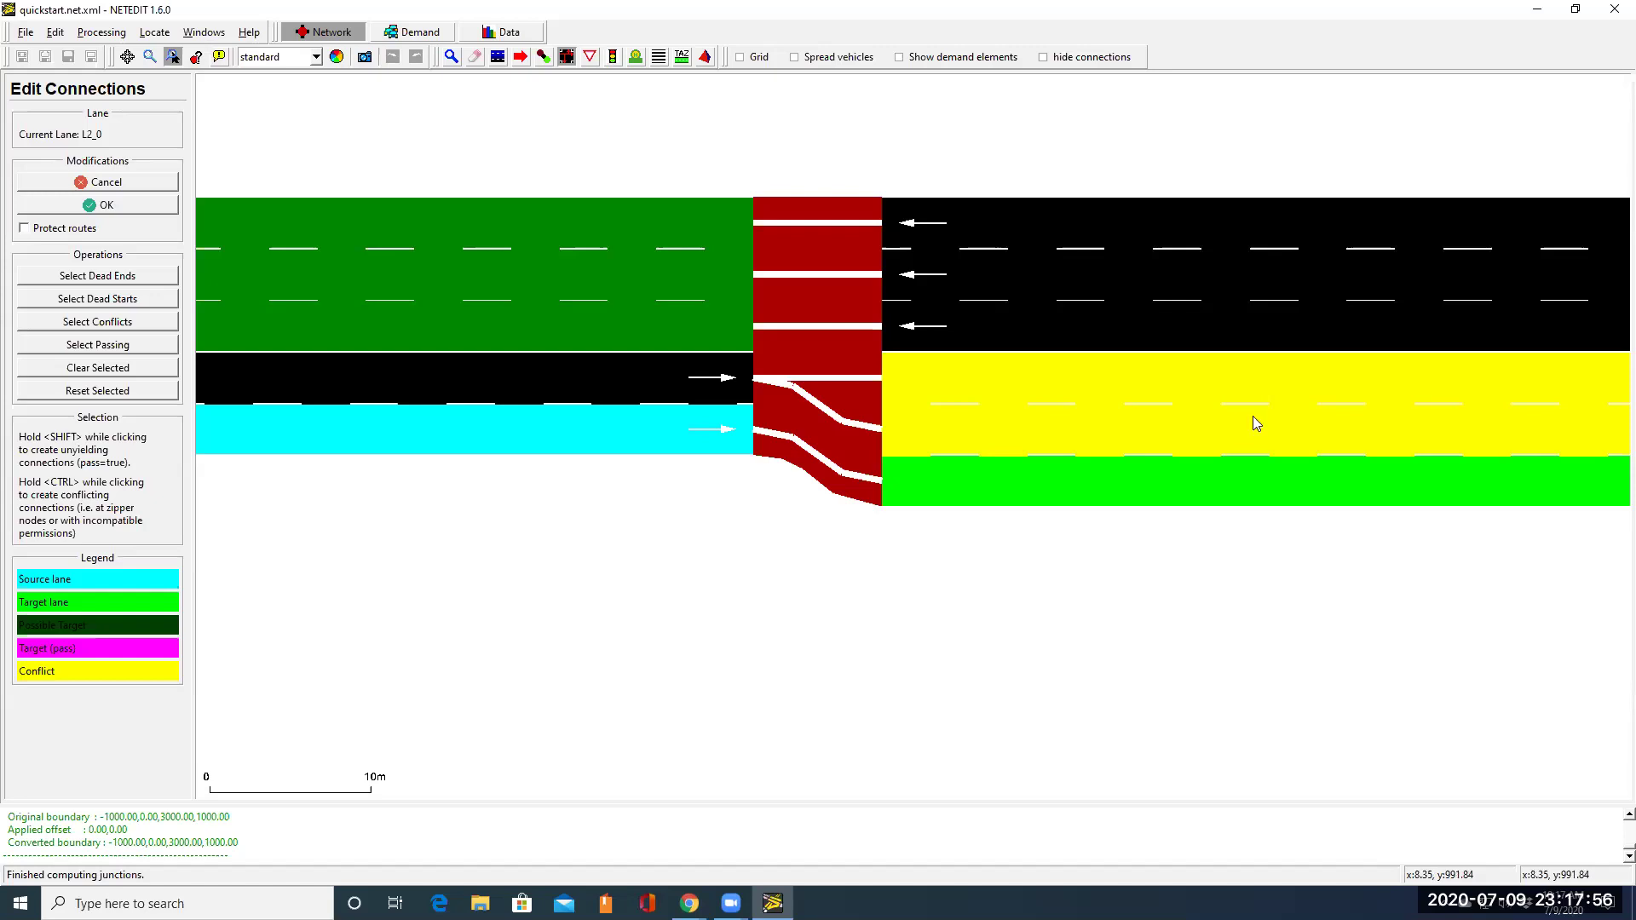
left_click(1538, 9)
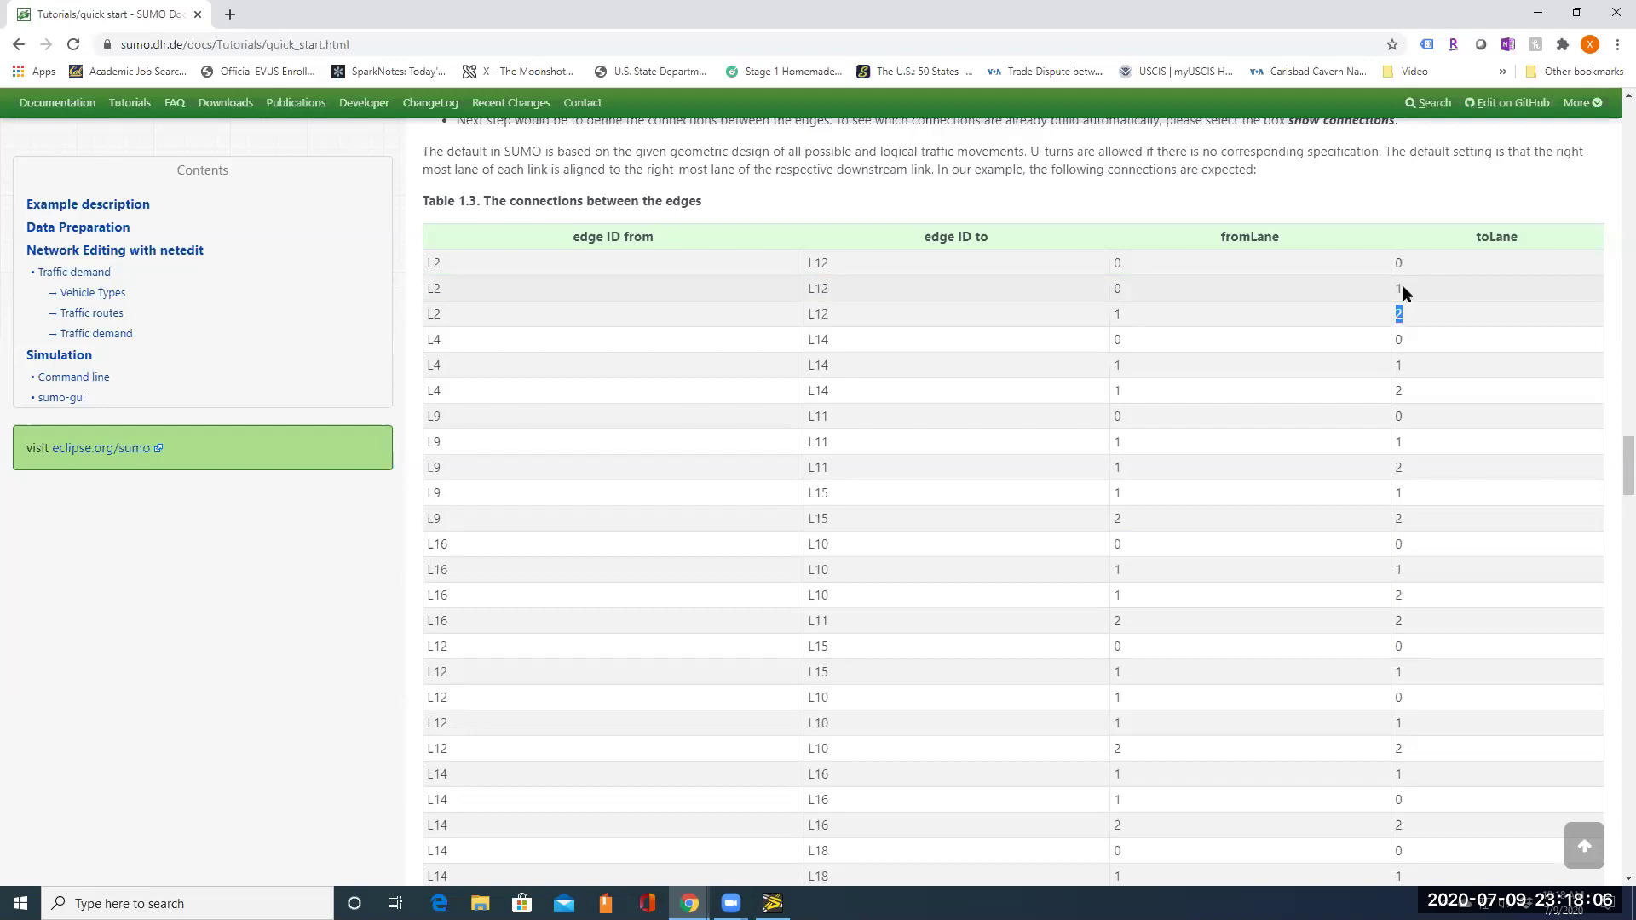
mouse_move(773, 901)
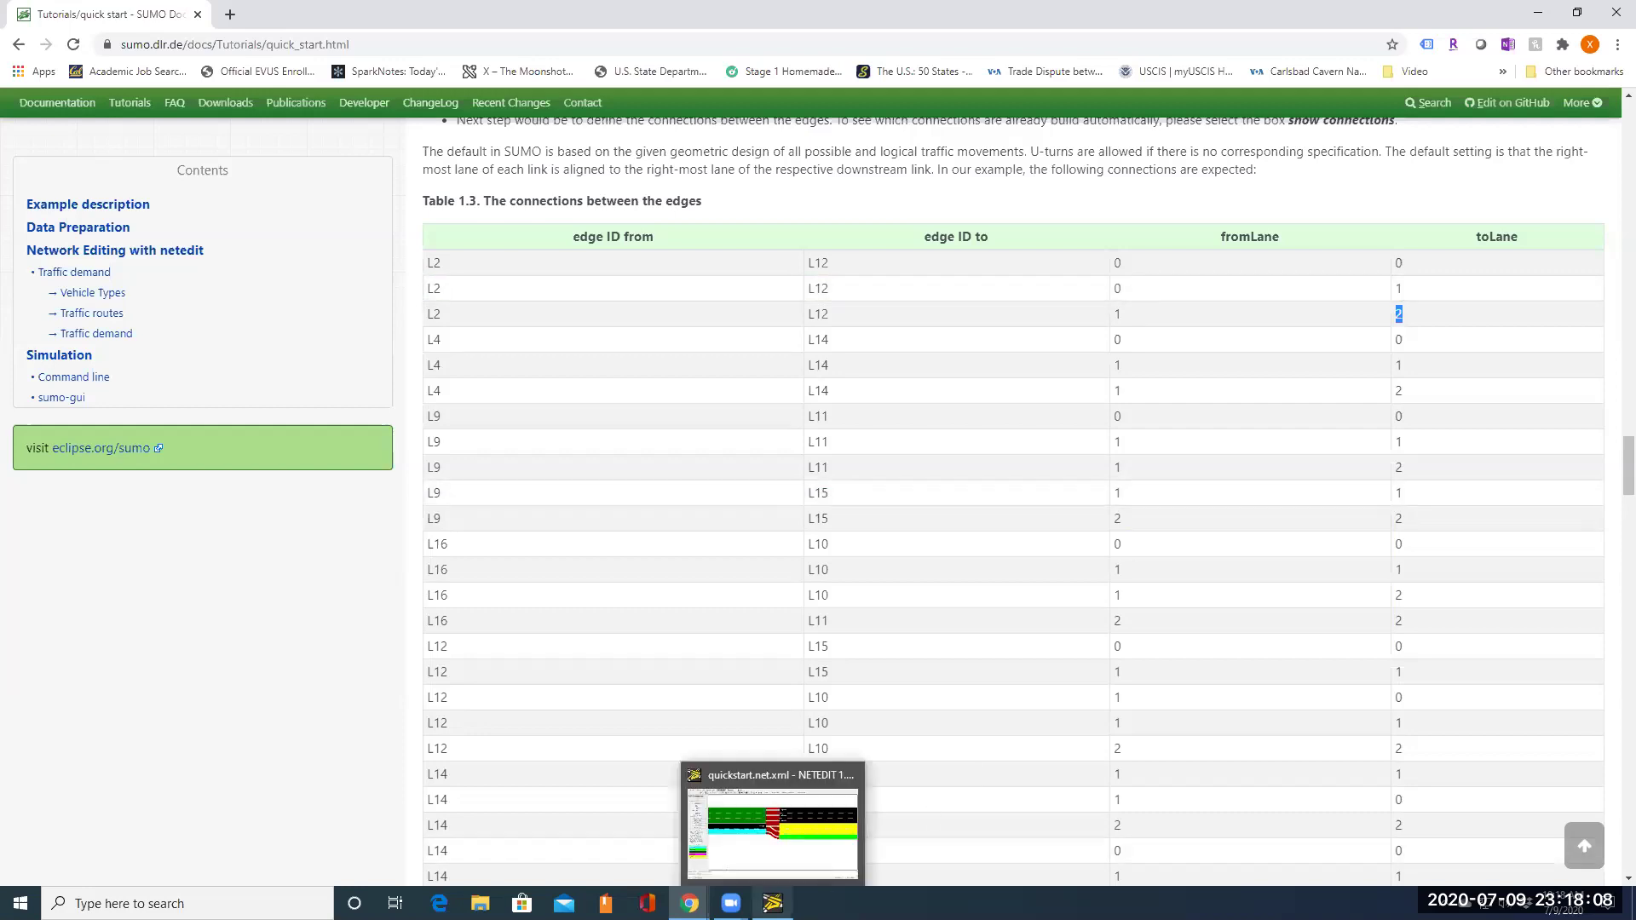
left_click(773, 822)
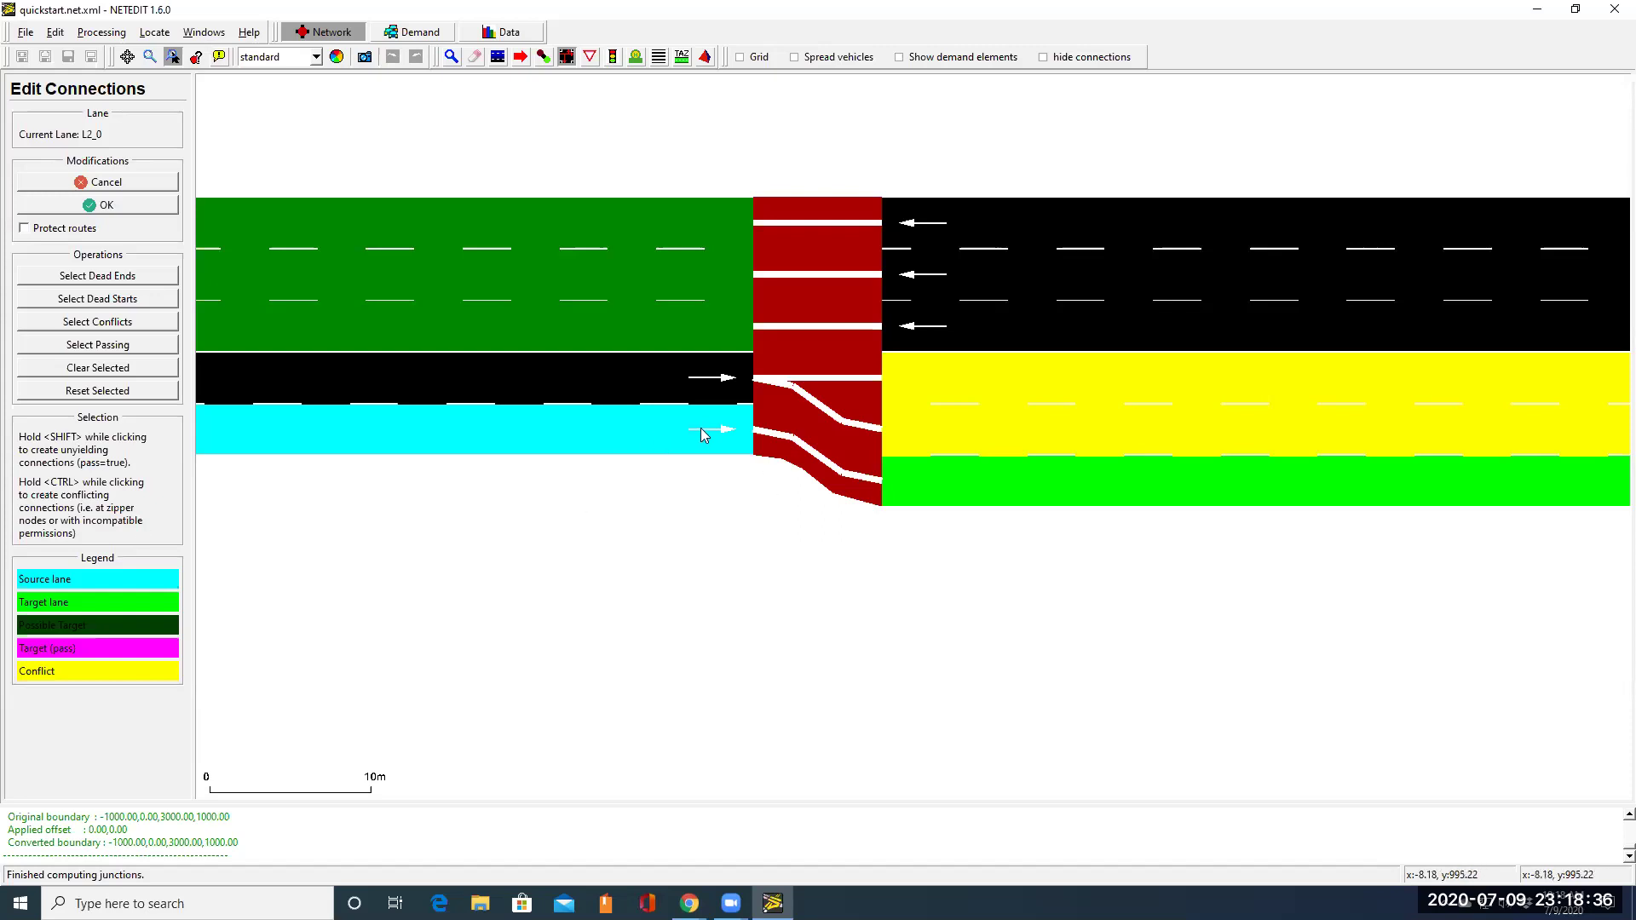
left_click(1007, 437)
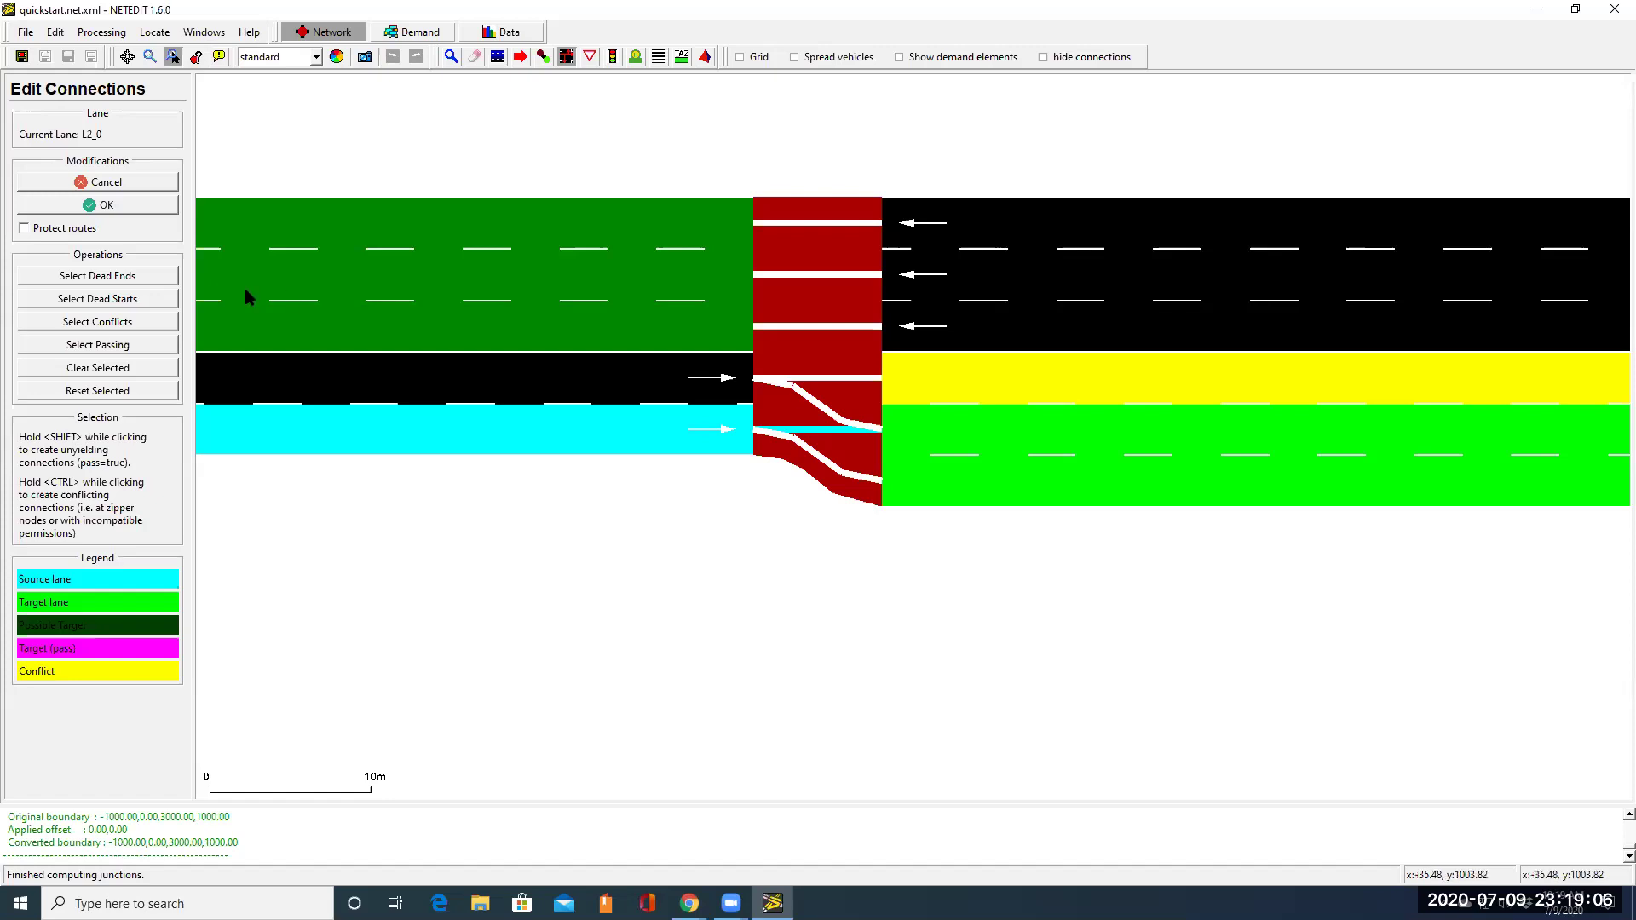
left_click(133, 209)
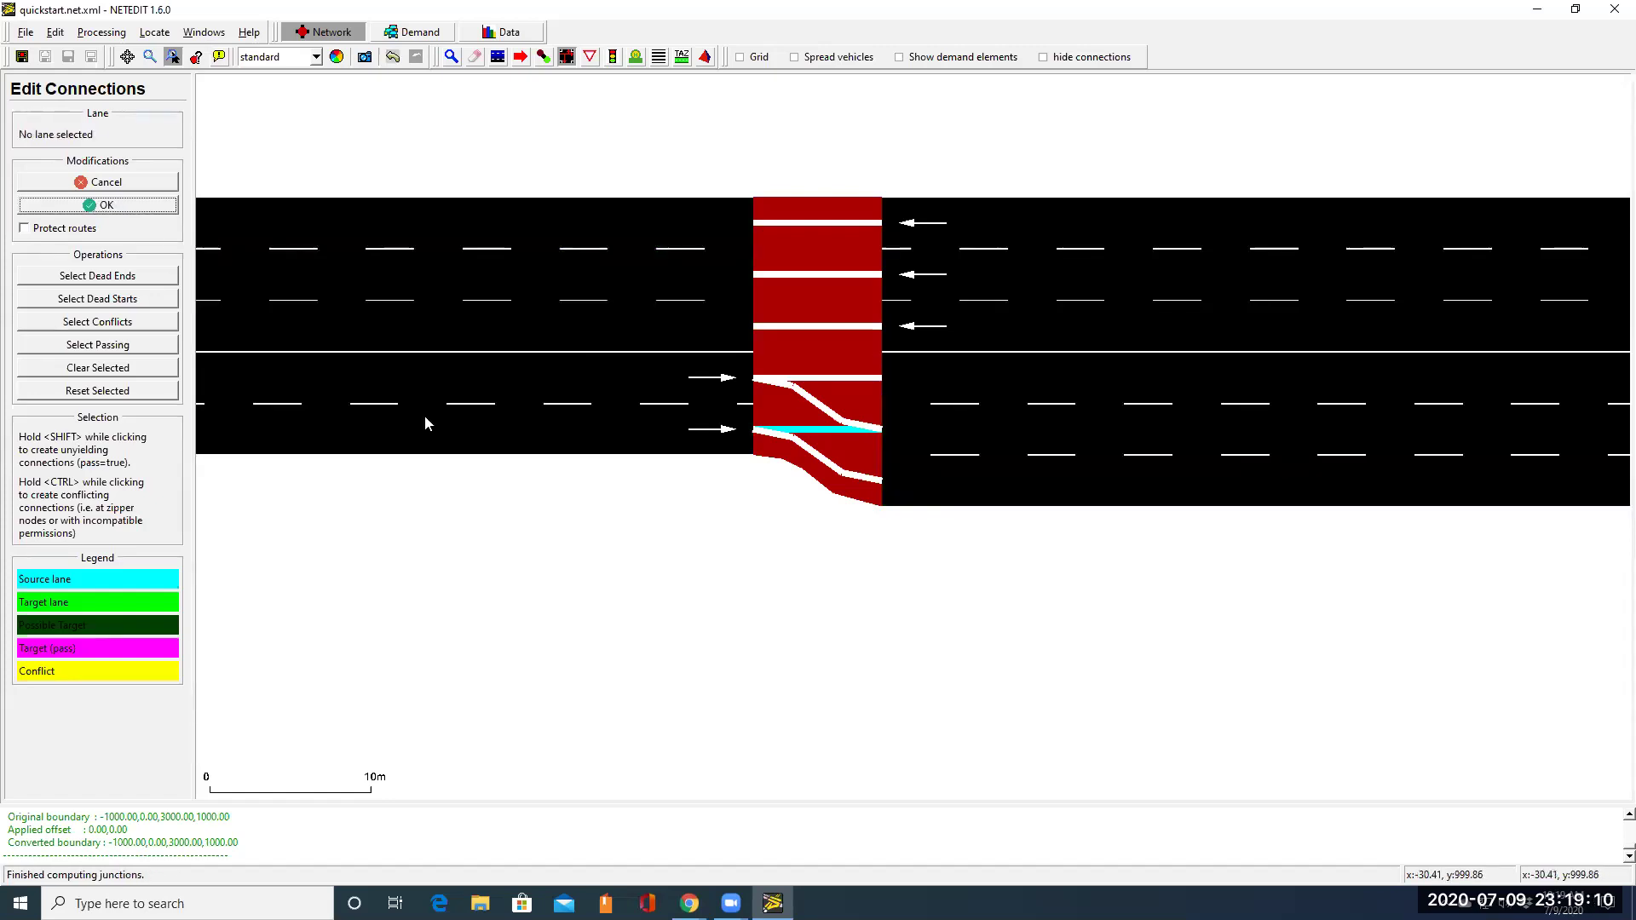
Step: Review the target lanes of L2_0, release it, and select lane L2_1 as the source lane
left_click(626, 431)
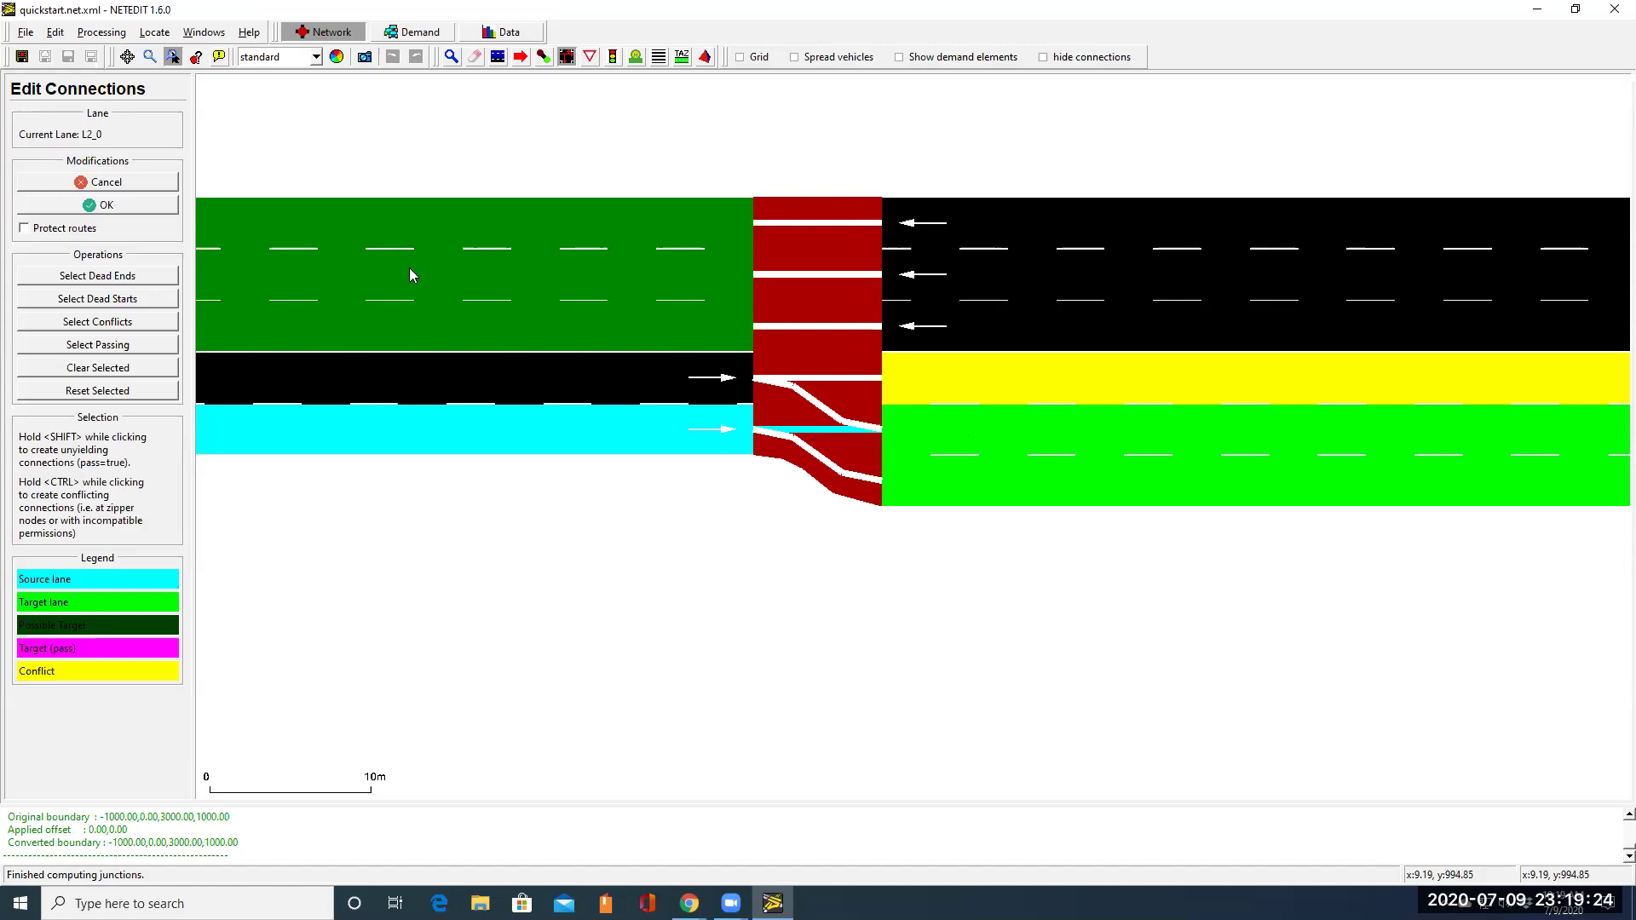
left_click(153, 186)
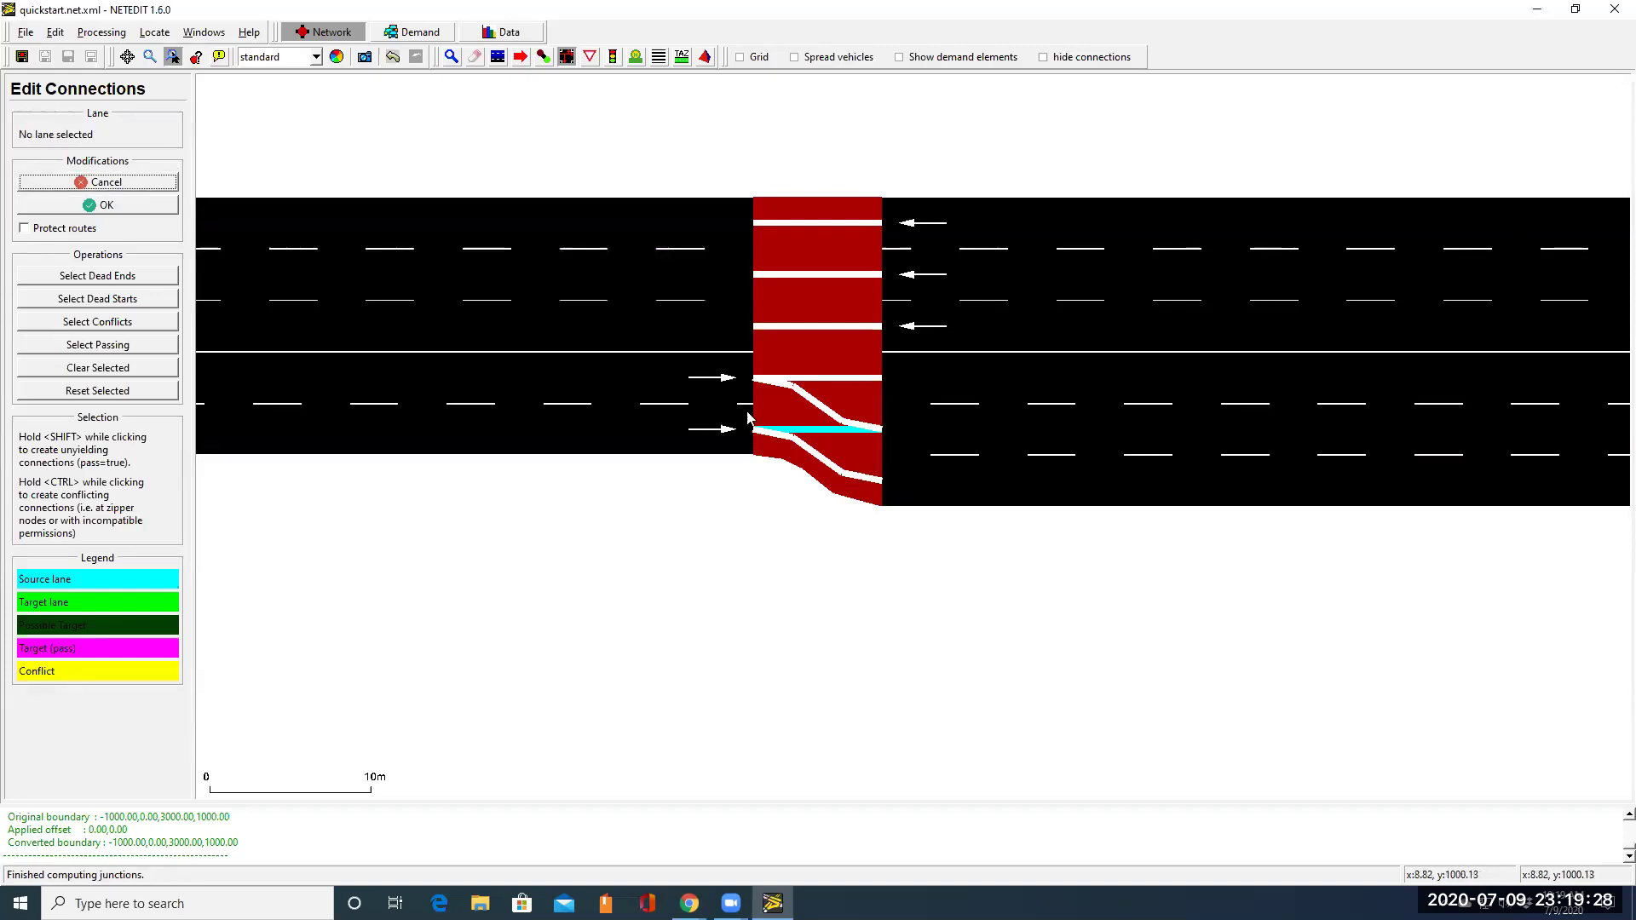
left_click(645, 386)
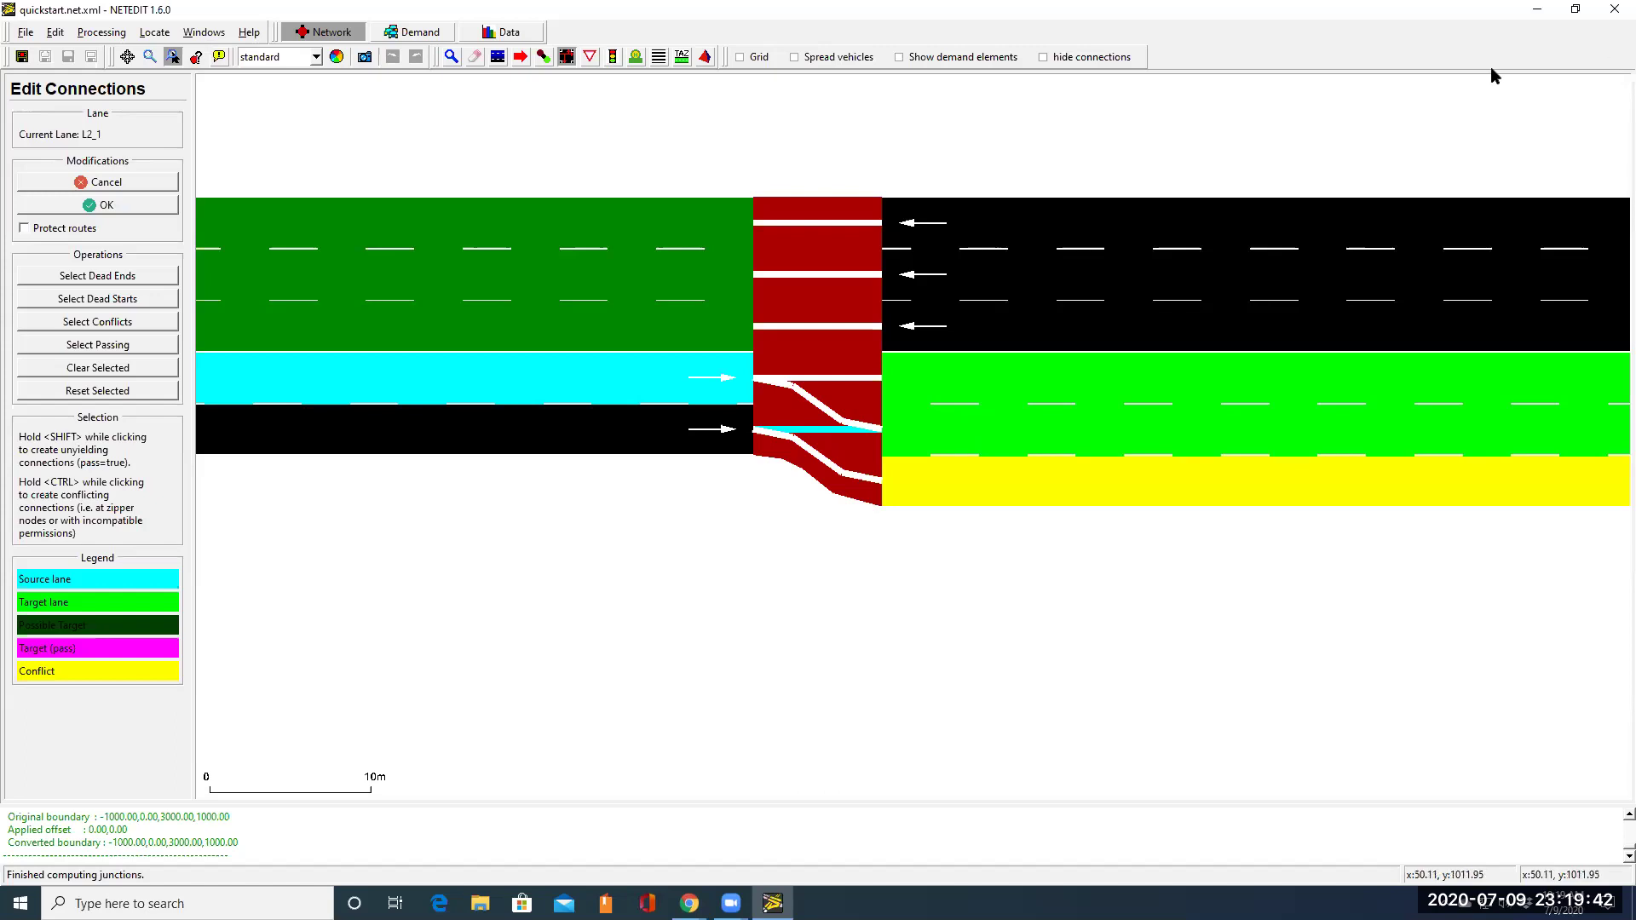
Step: Check the edge IDs, fromLane and toLane of the third L2–L12 row in the tutorial table, and return to NETEDIT
left_click(1538, 8)
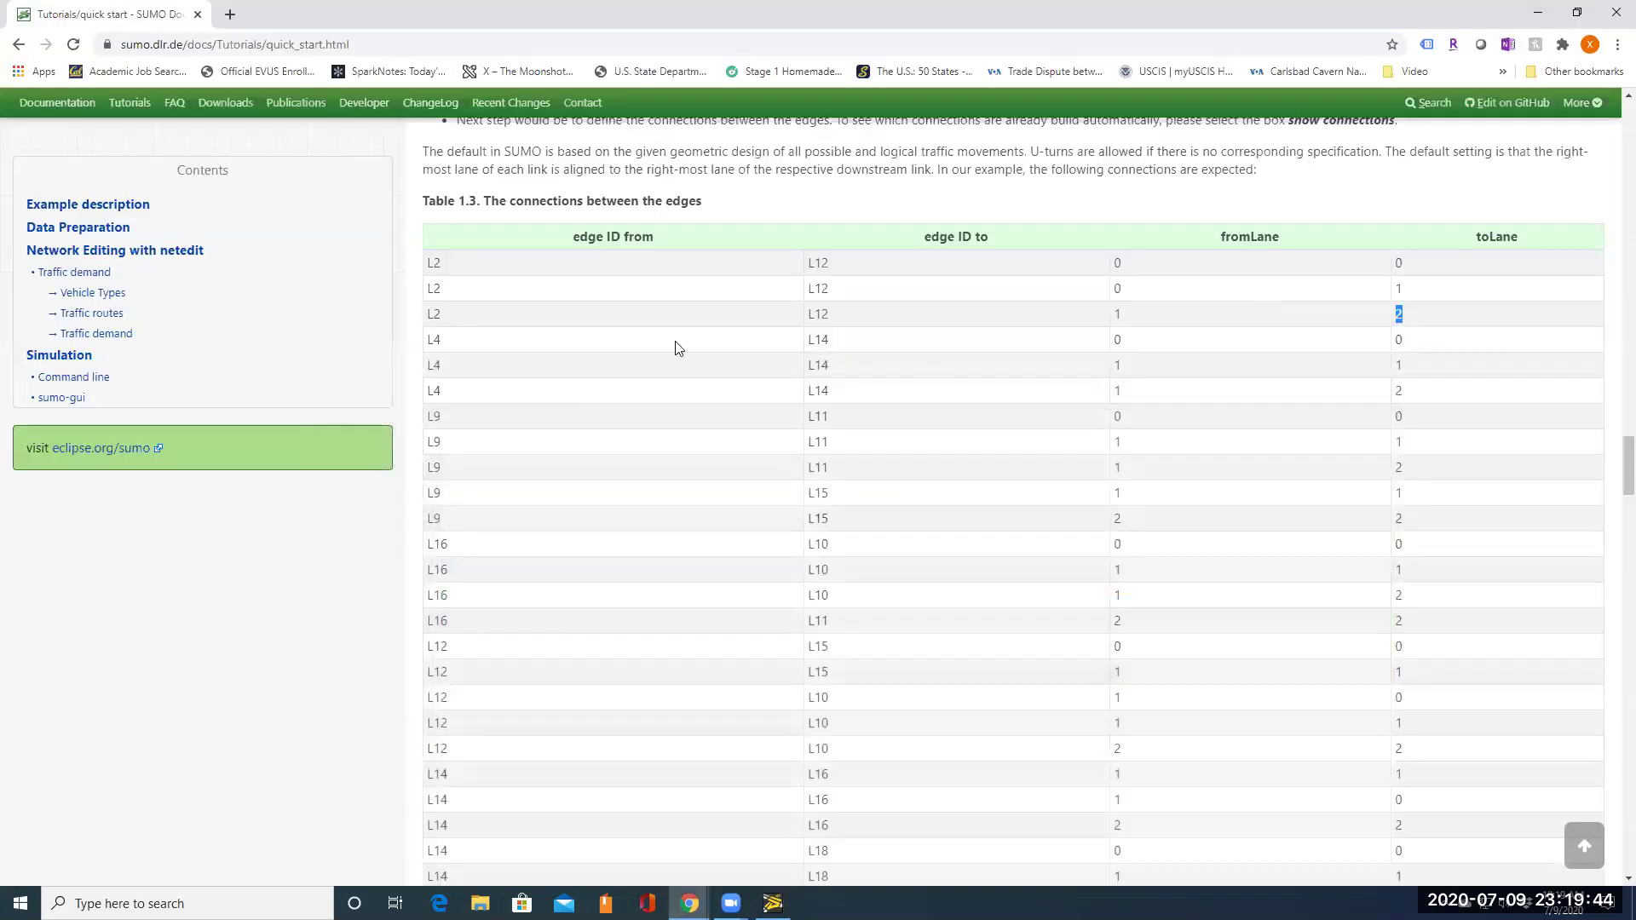
left_click_drag(430, 314, 835, 320)
left_click(436, 318)
double_click(1129, 322)
left_click(433, 315)
double_click(433, 315)
left_click(1402, 318)
left_click_drag(828, 315, 810, 315)
left_click(1538, 12)
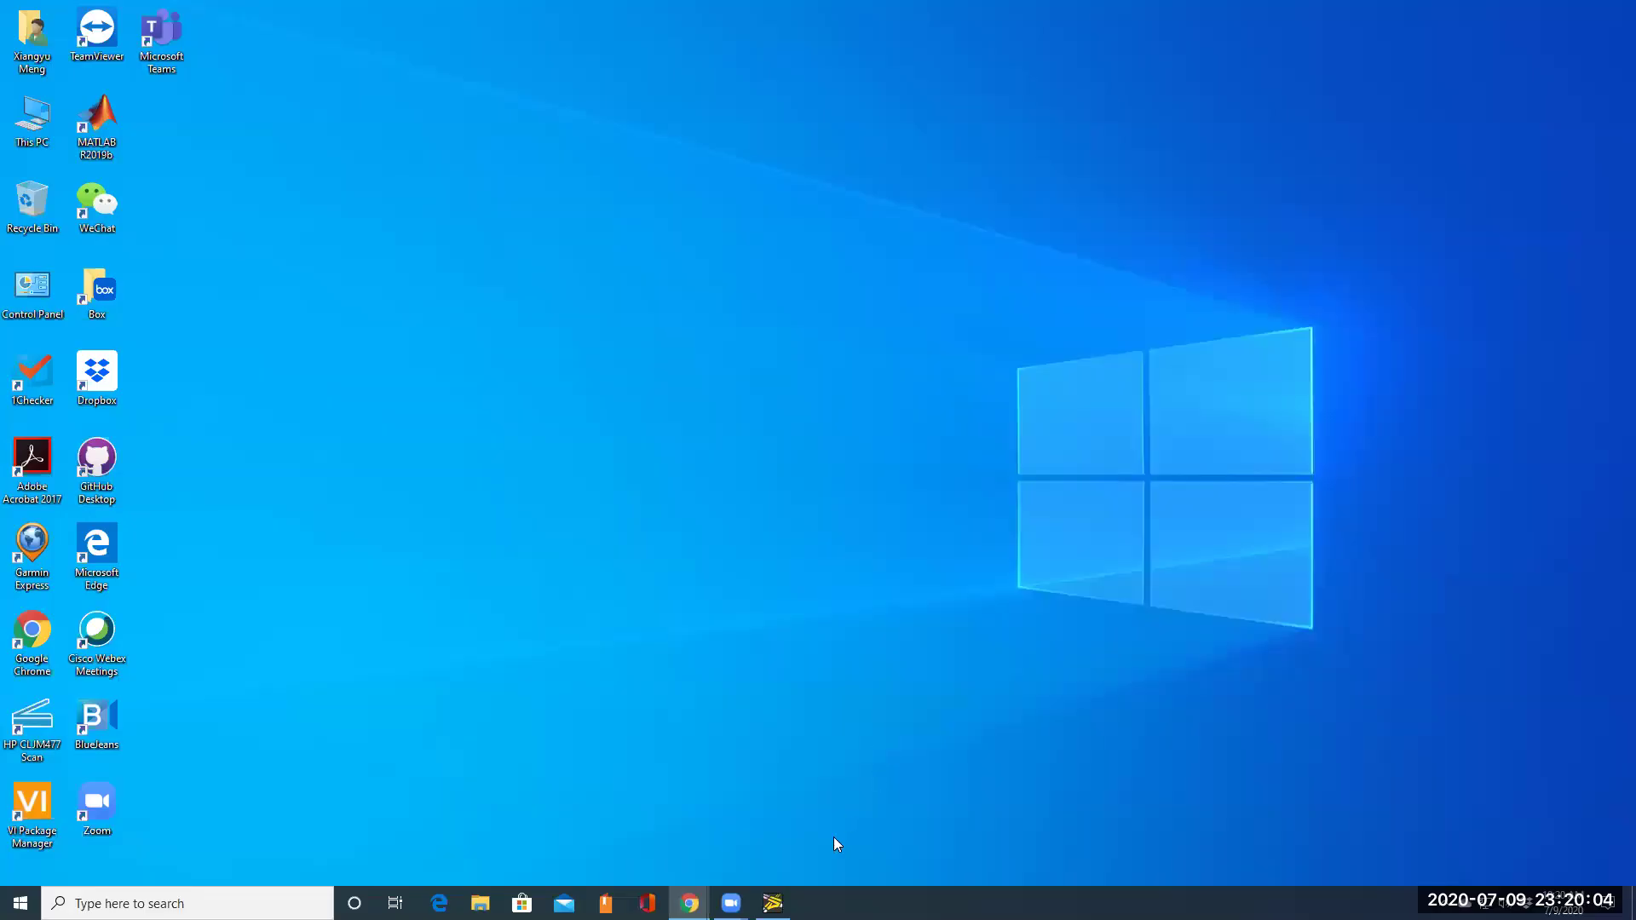
left_click(773, 903)
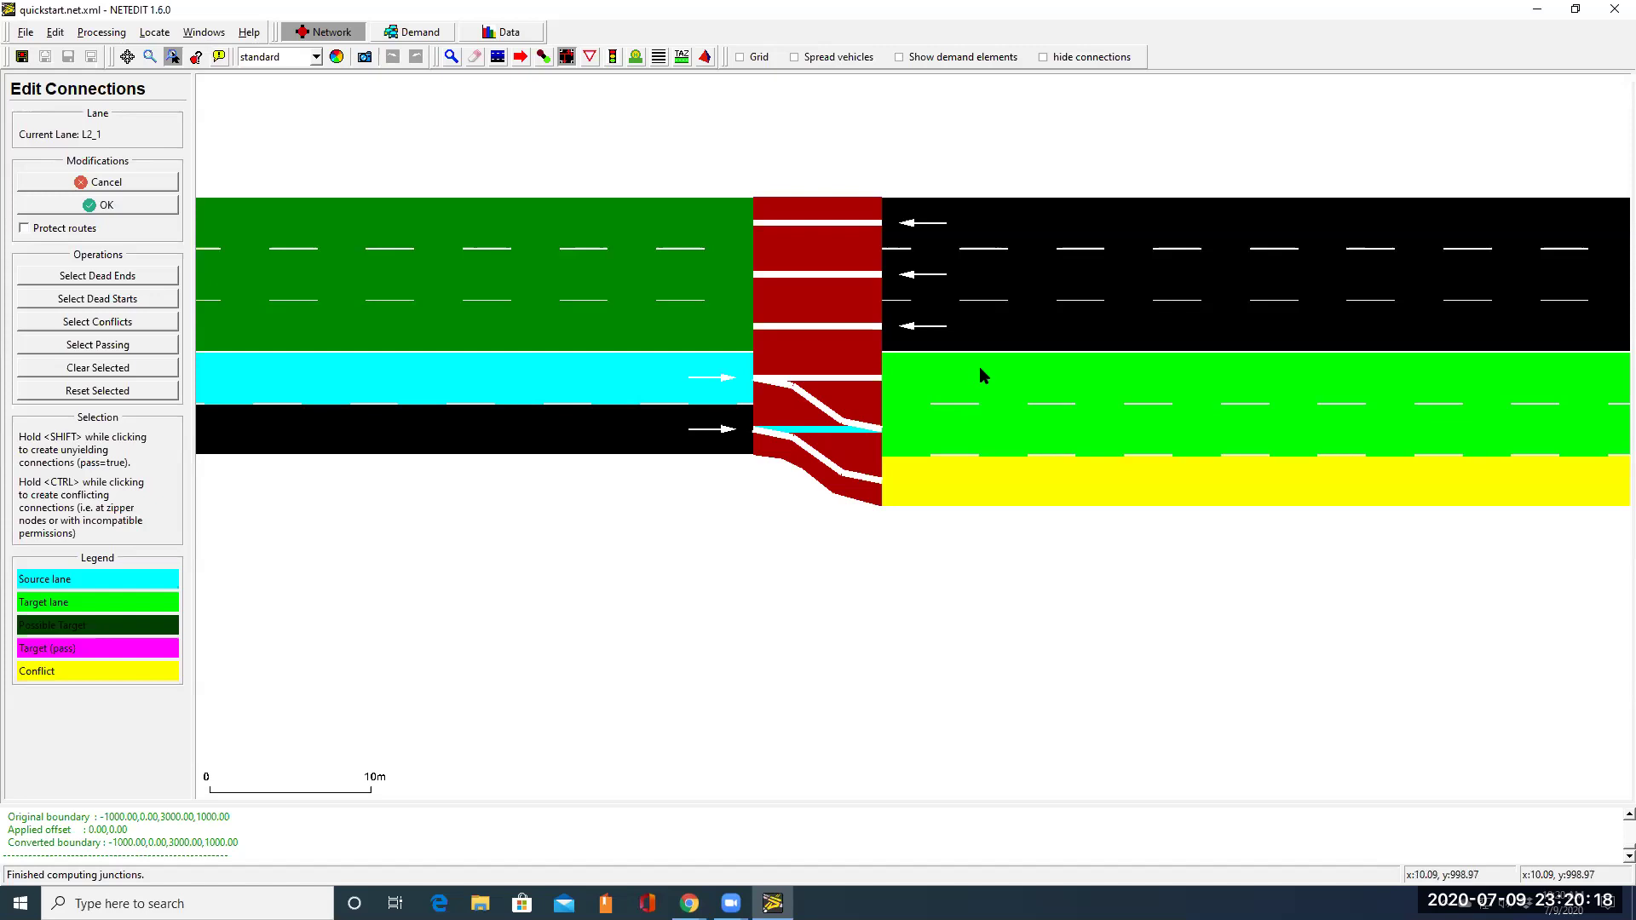
Step: Remove the connection from lane L2_1 to lane 1 of edge L12, keeping only its connection to lane 2, and accept the change
left_click(666, 382)
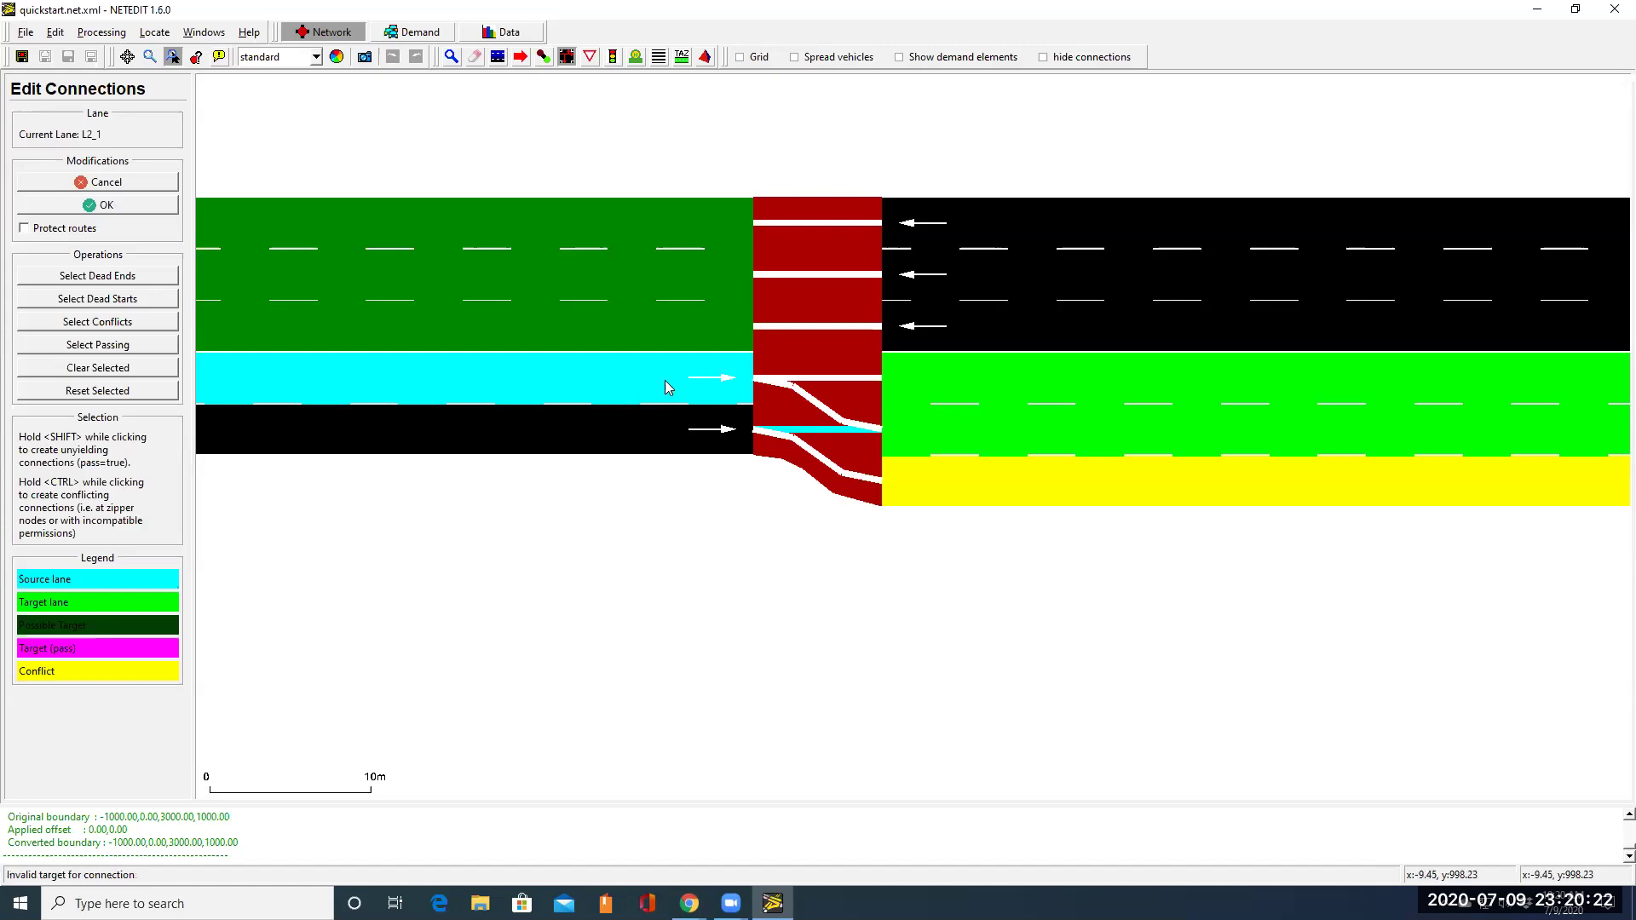
left_click(974, 435)
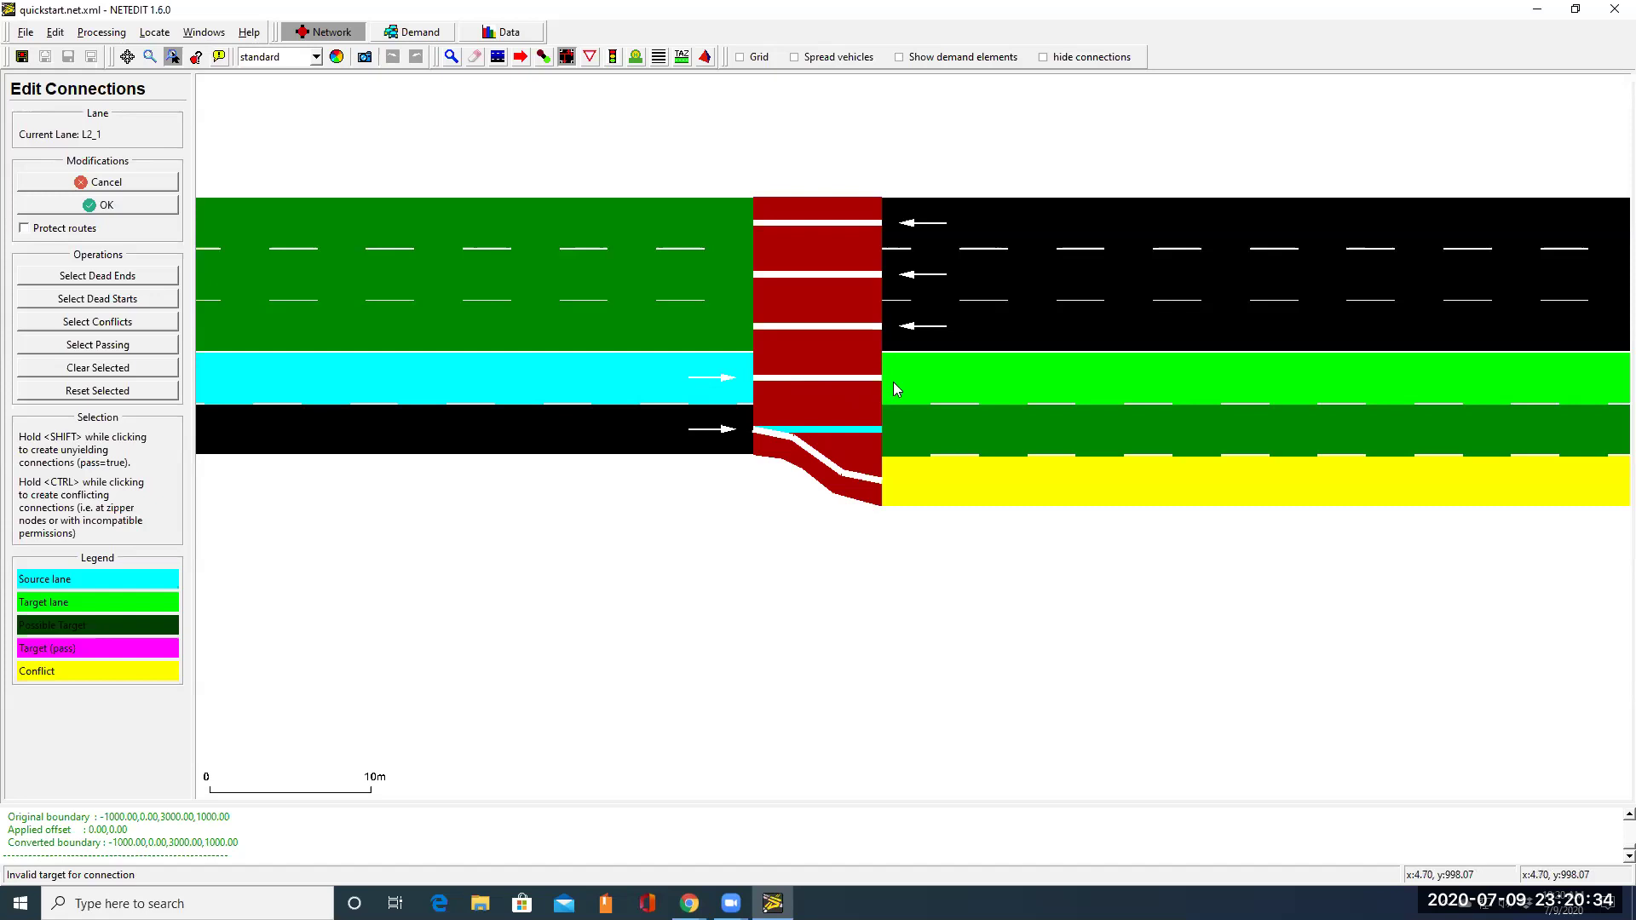
left_click(930, 431)
left_click(931, 431)
left_click(930, 432)
left_click(930, 431)
left_click(930, 431)
left_click(930, 431)
left_click(931, 438)
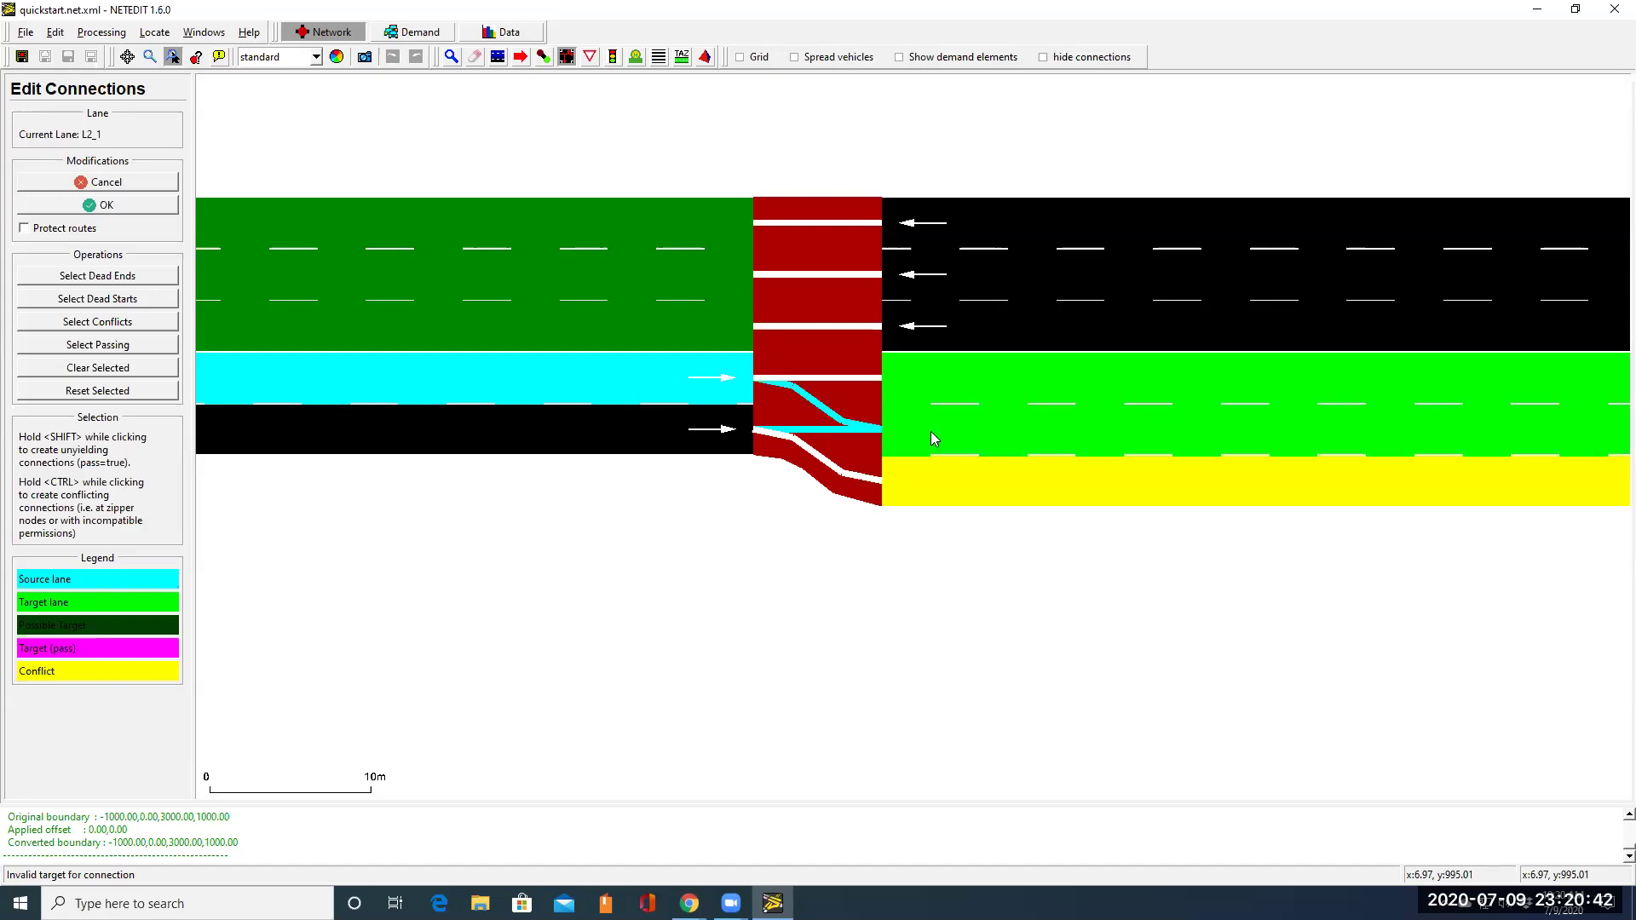
left_click(931, 439)
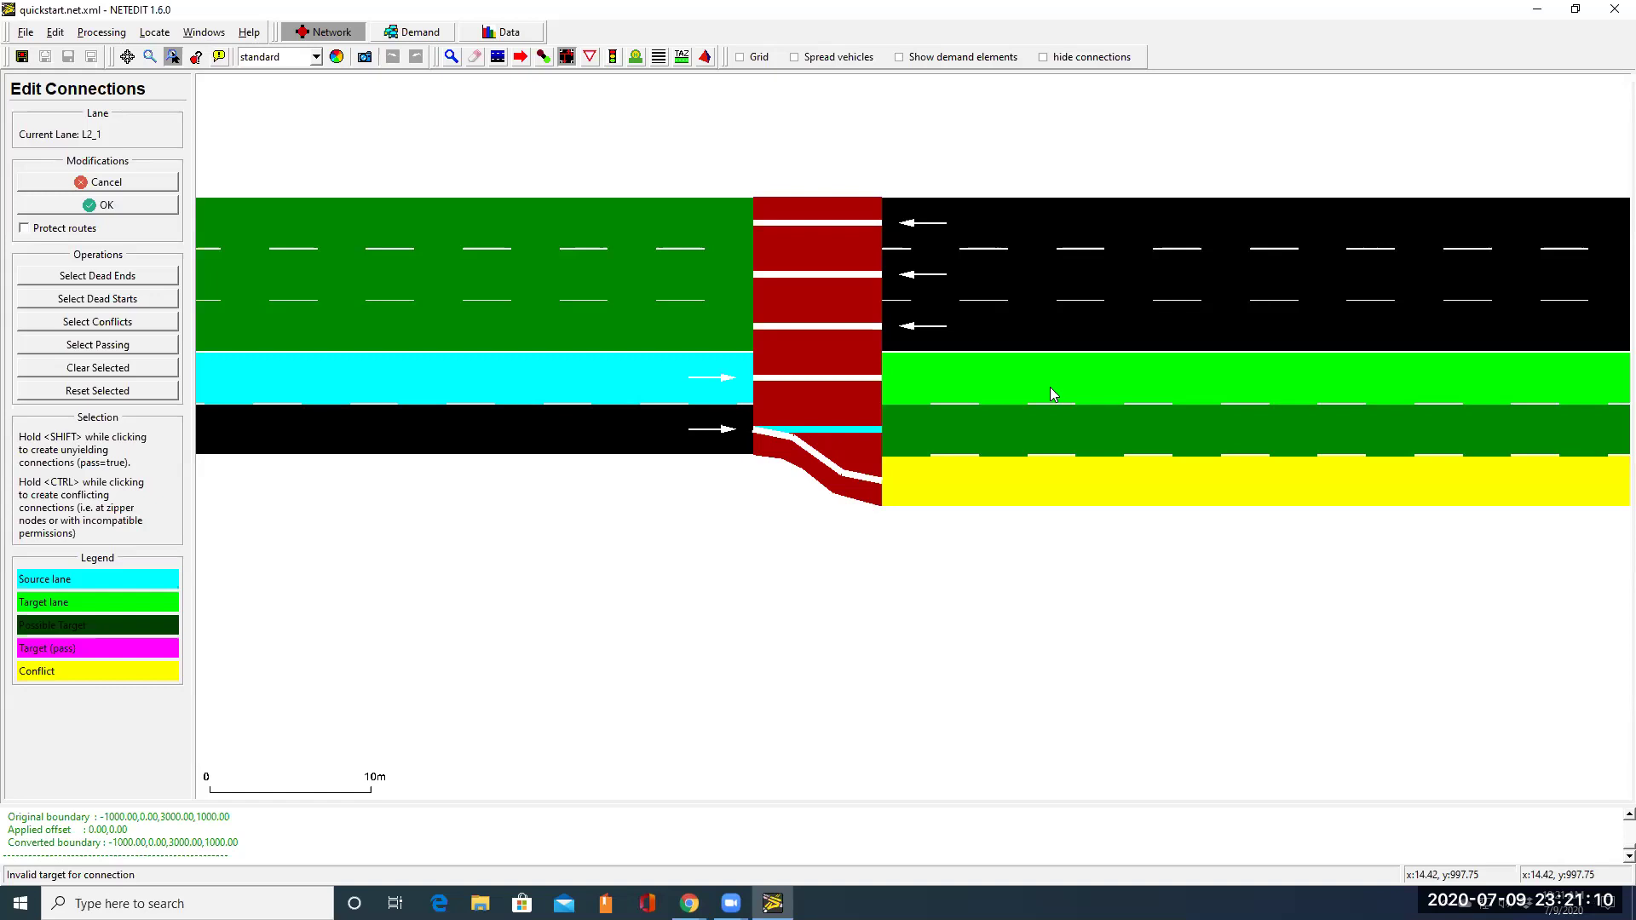
left_click(968, 421)
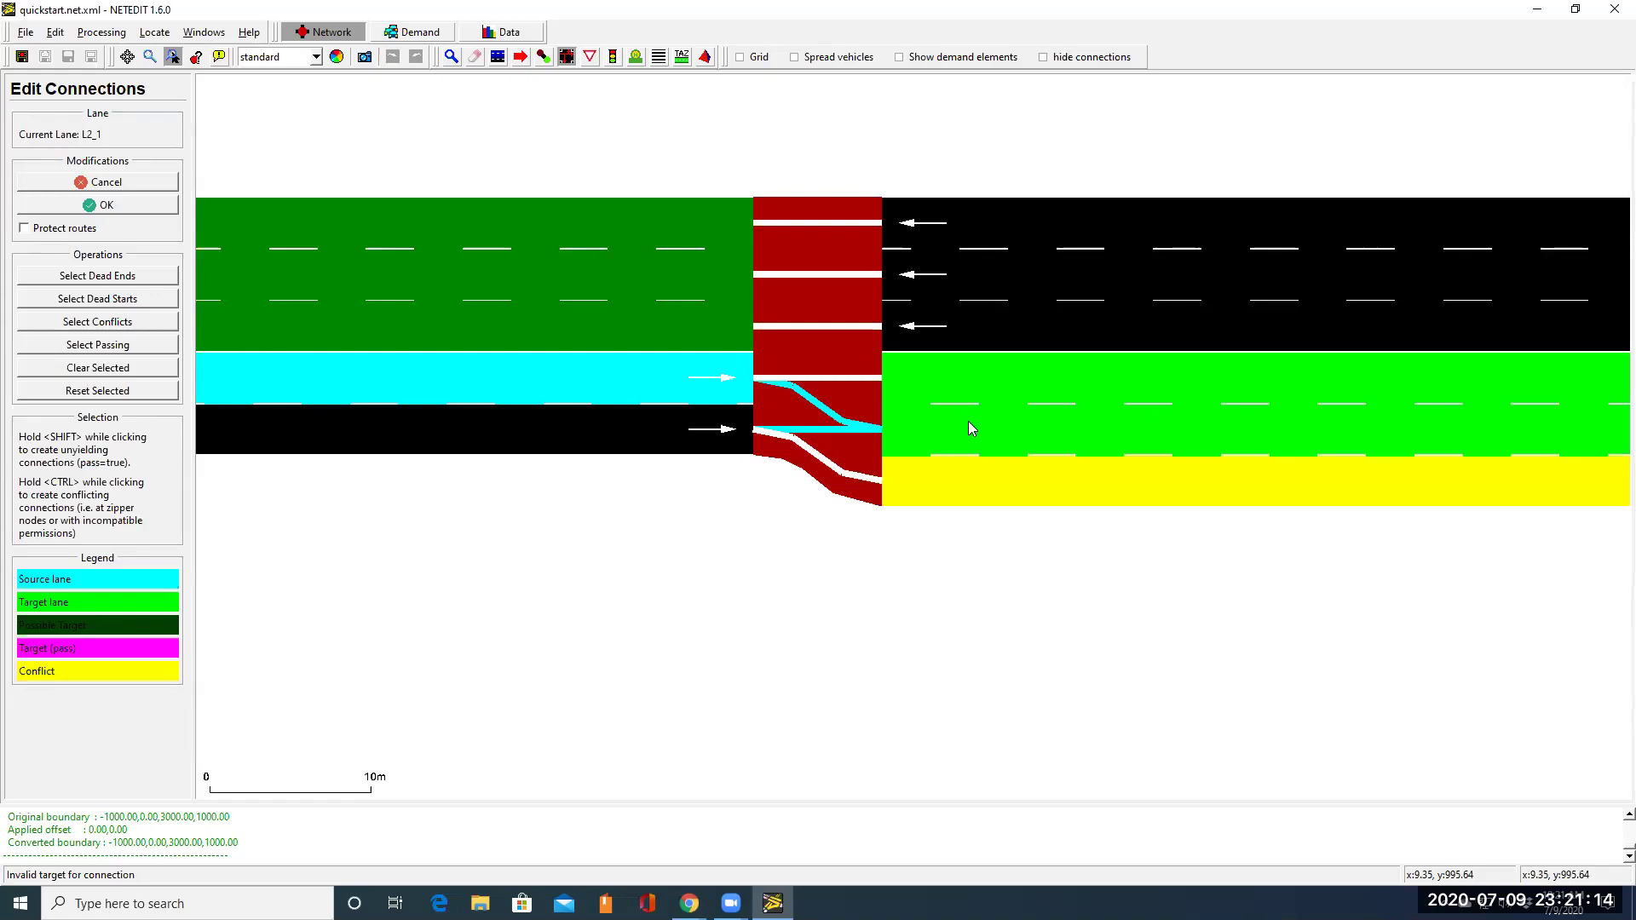
left_click(968, 421)
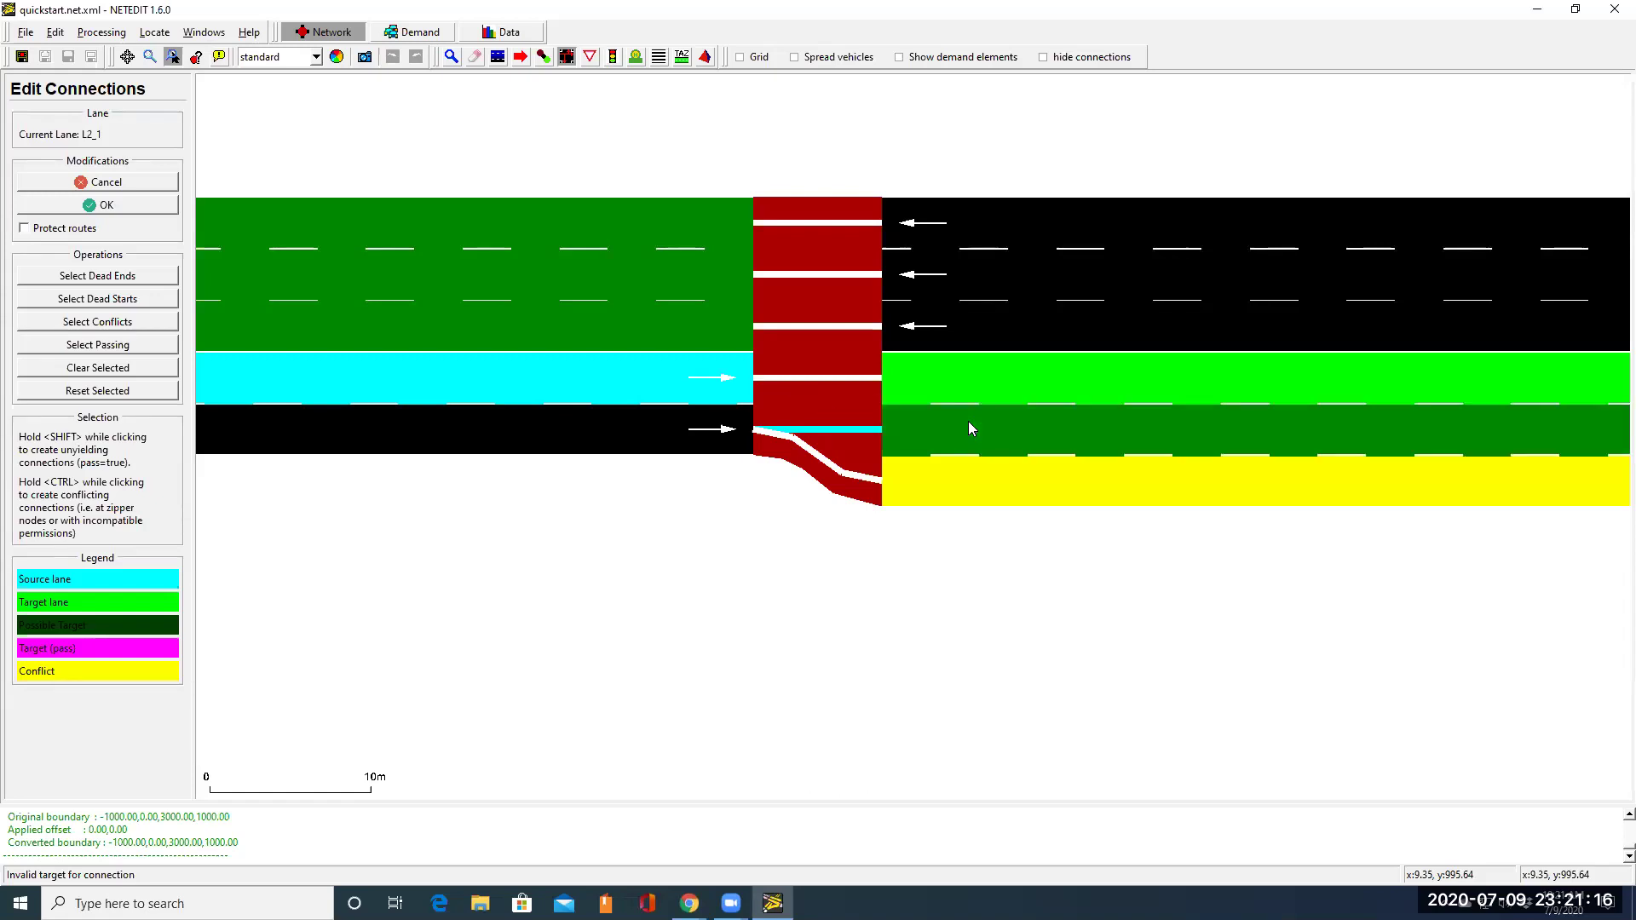
left_click(154, 208)
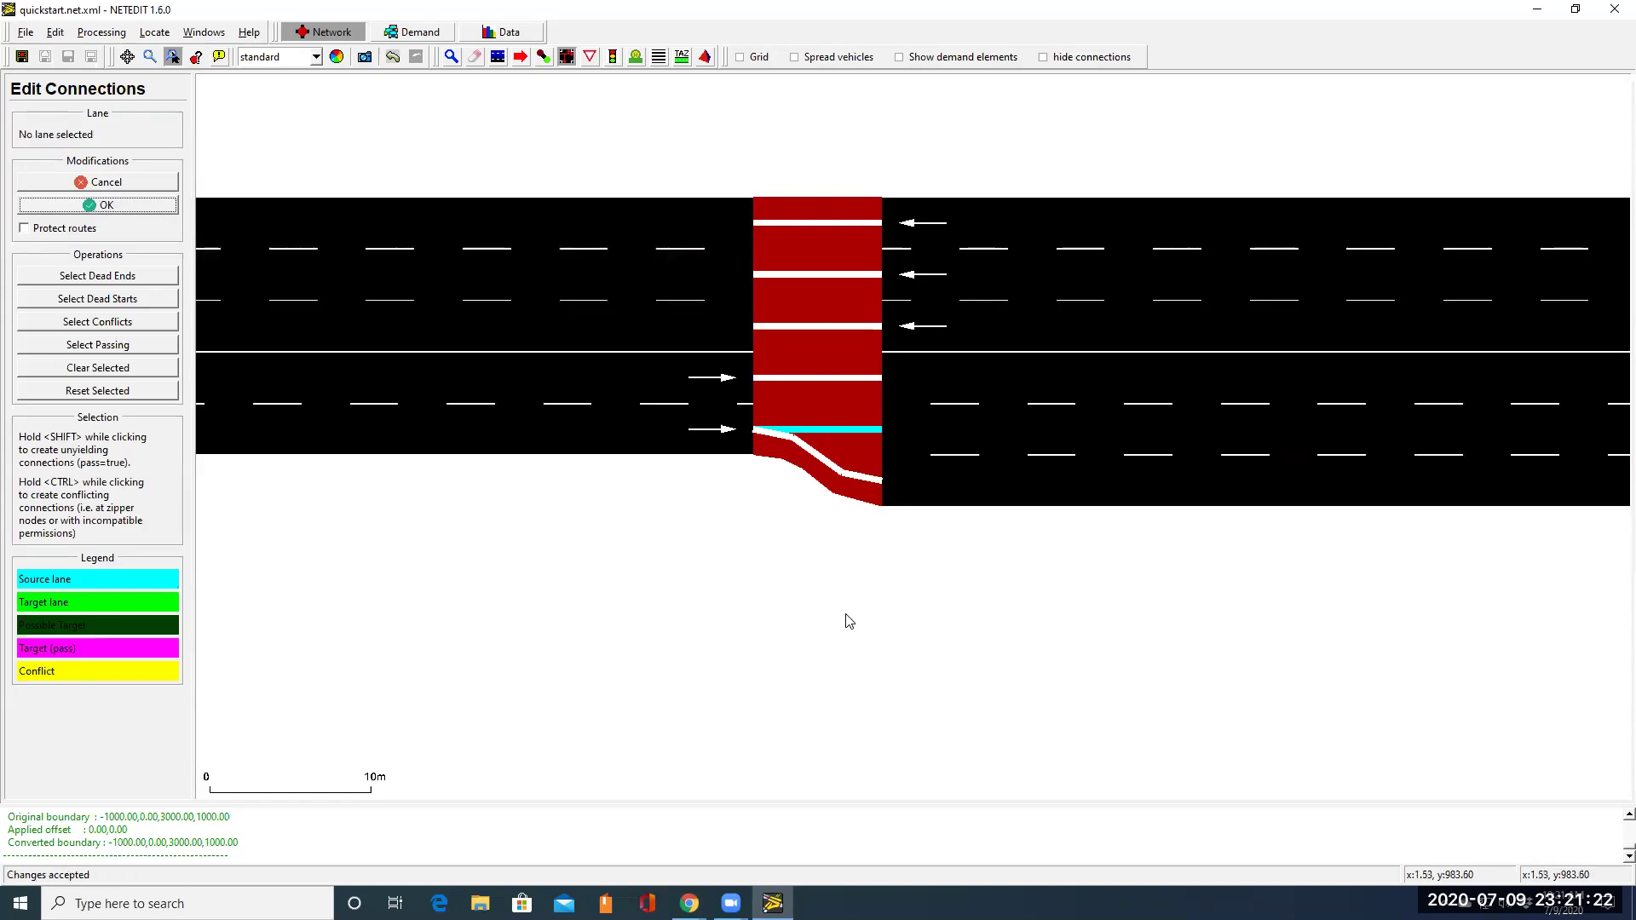
Step: Examine the edited connection lines at the junction between edges L2 and L12
scroll(847, 620, "up", 2)
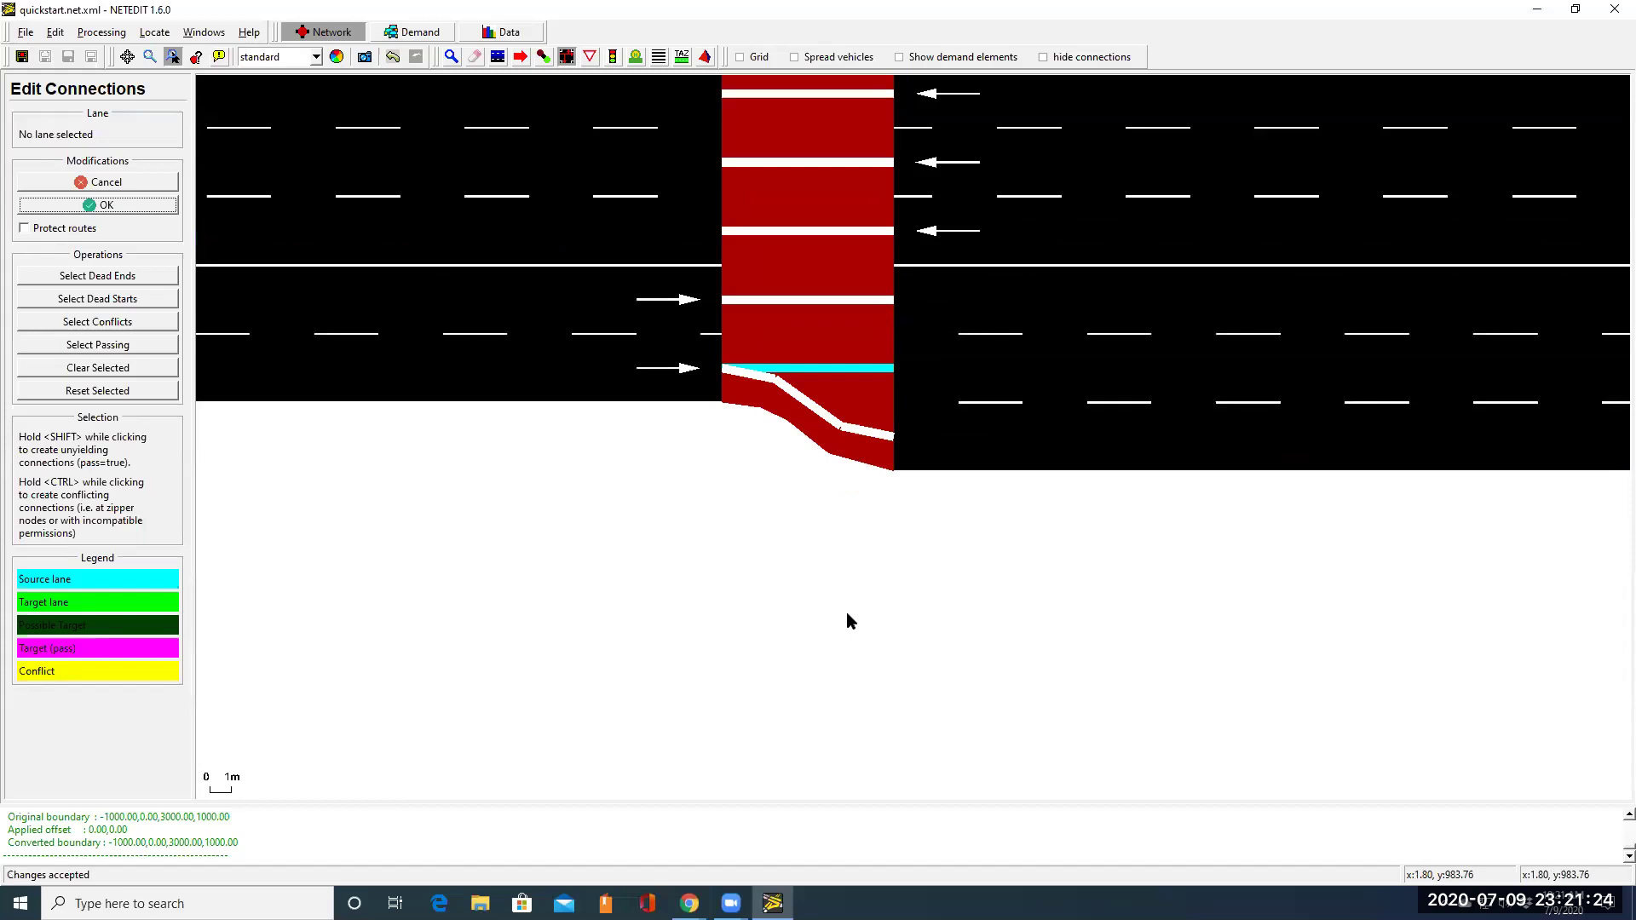
scroll(846, 612, "down", 1)
left_click(155, 205)
scroll(944, 634, "down", 1)
scroll(943, 634, "up", 2)
scroll(943, 633, "down", 1)
scroll(944, 633, "down", 1)
scroll(943, 634, "up", 2)
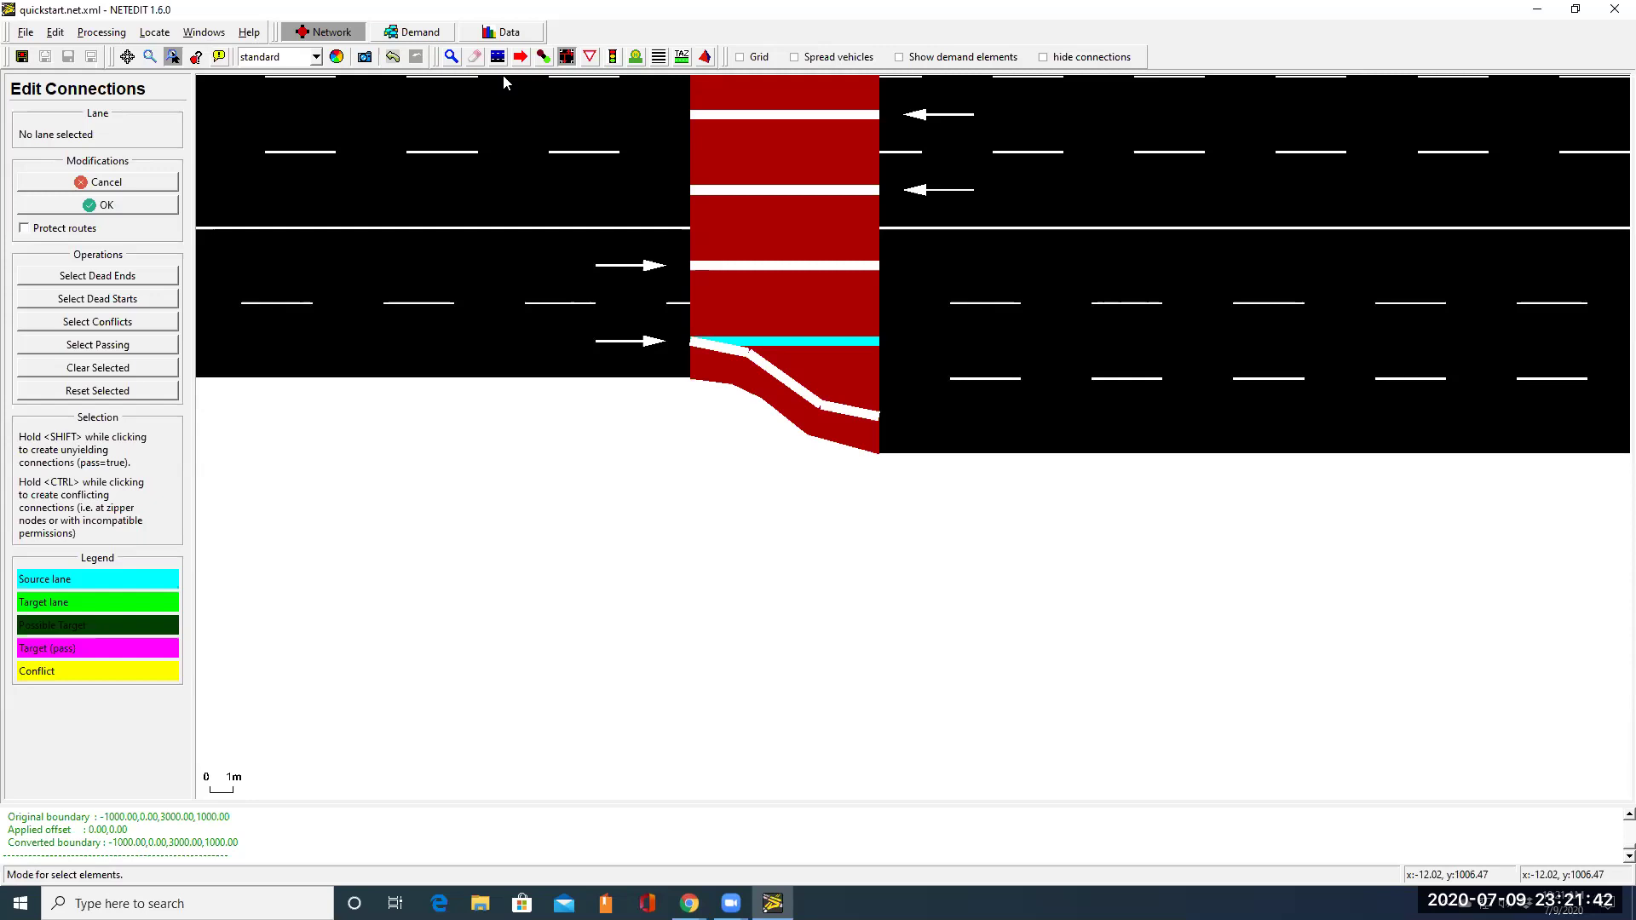
key("Return")
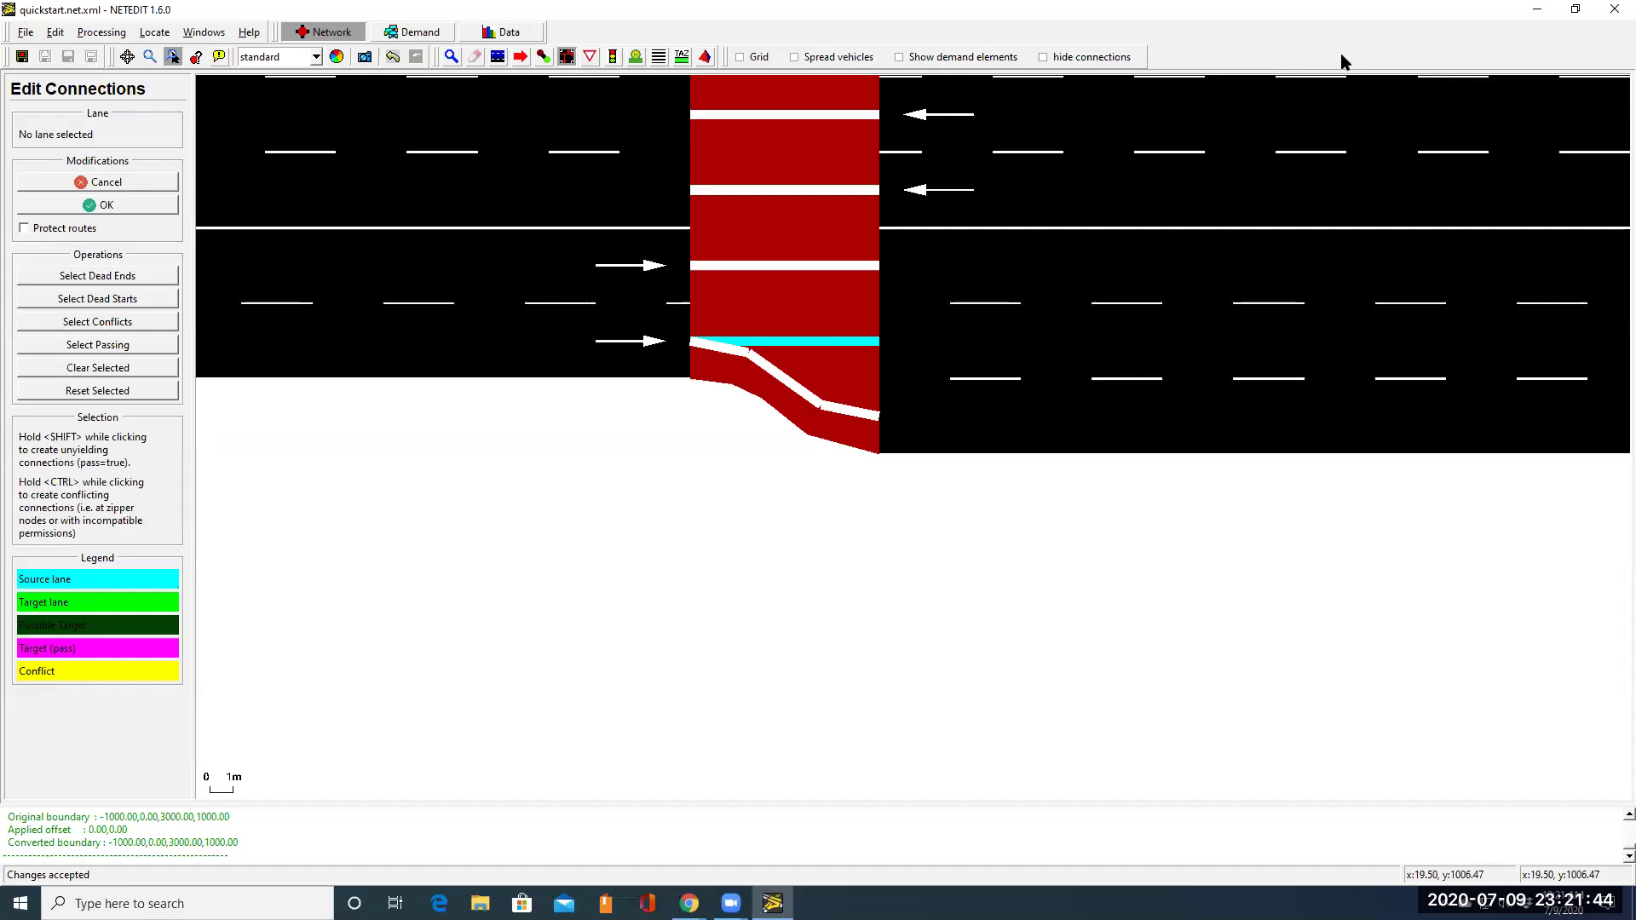
scroll(1210, 290, "down", 4)
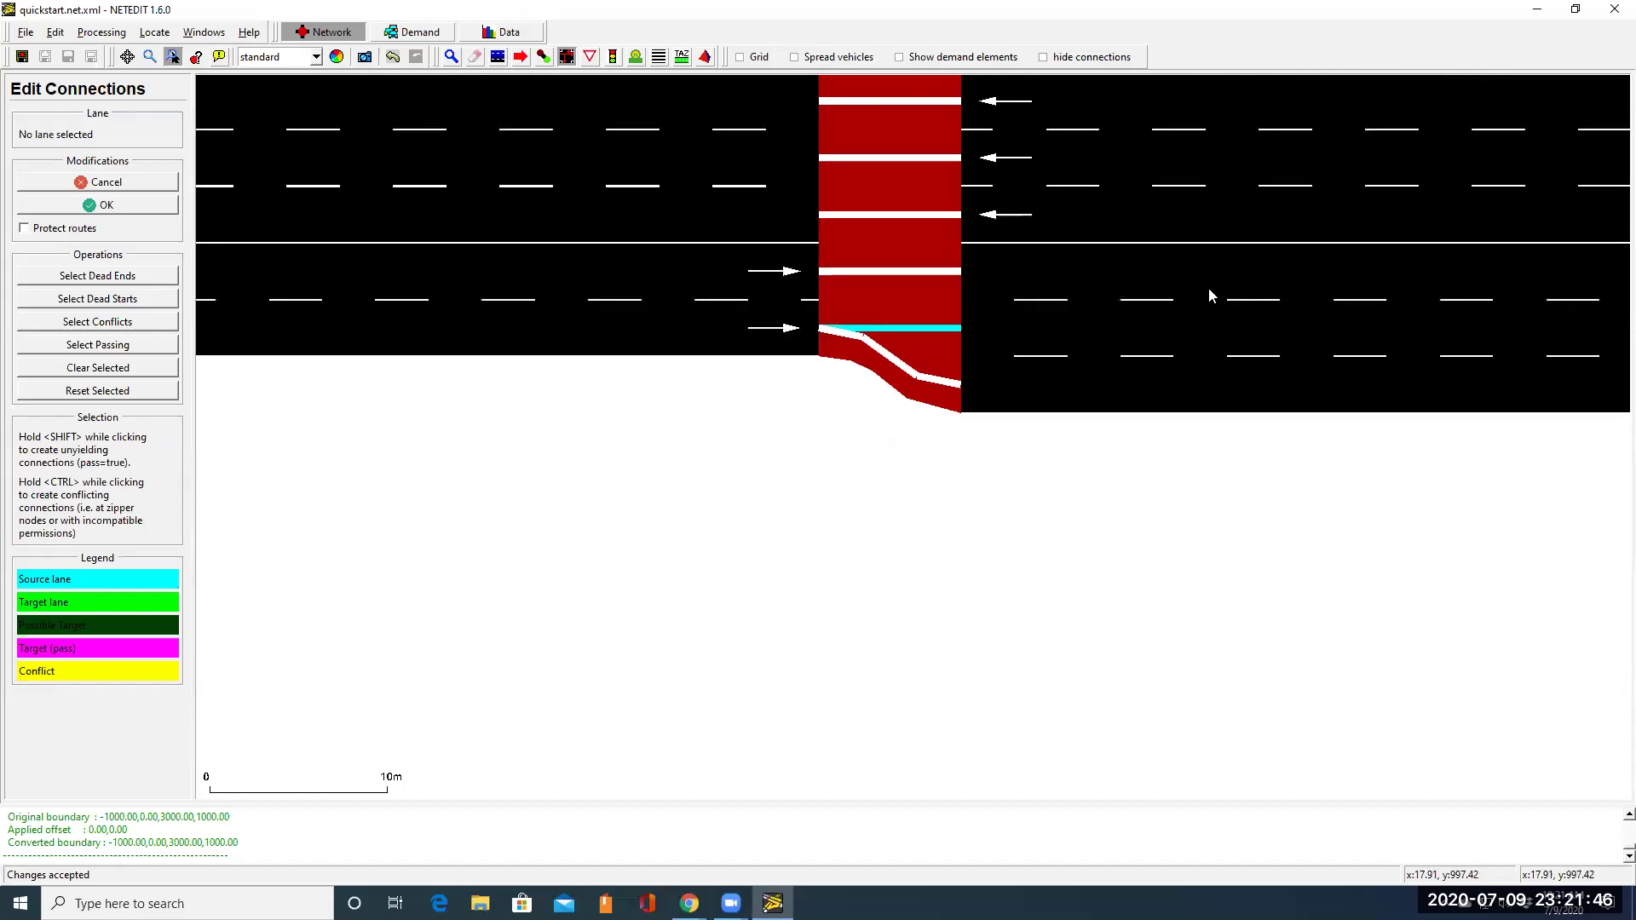
scroll(1209, 296, "down", 3)
scroll(1209, 295, "up", 3)
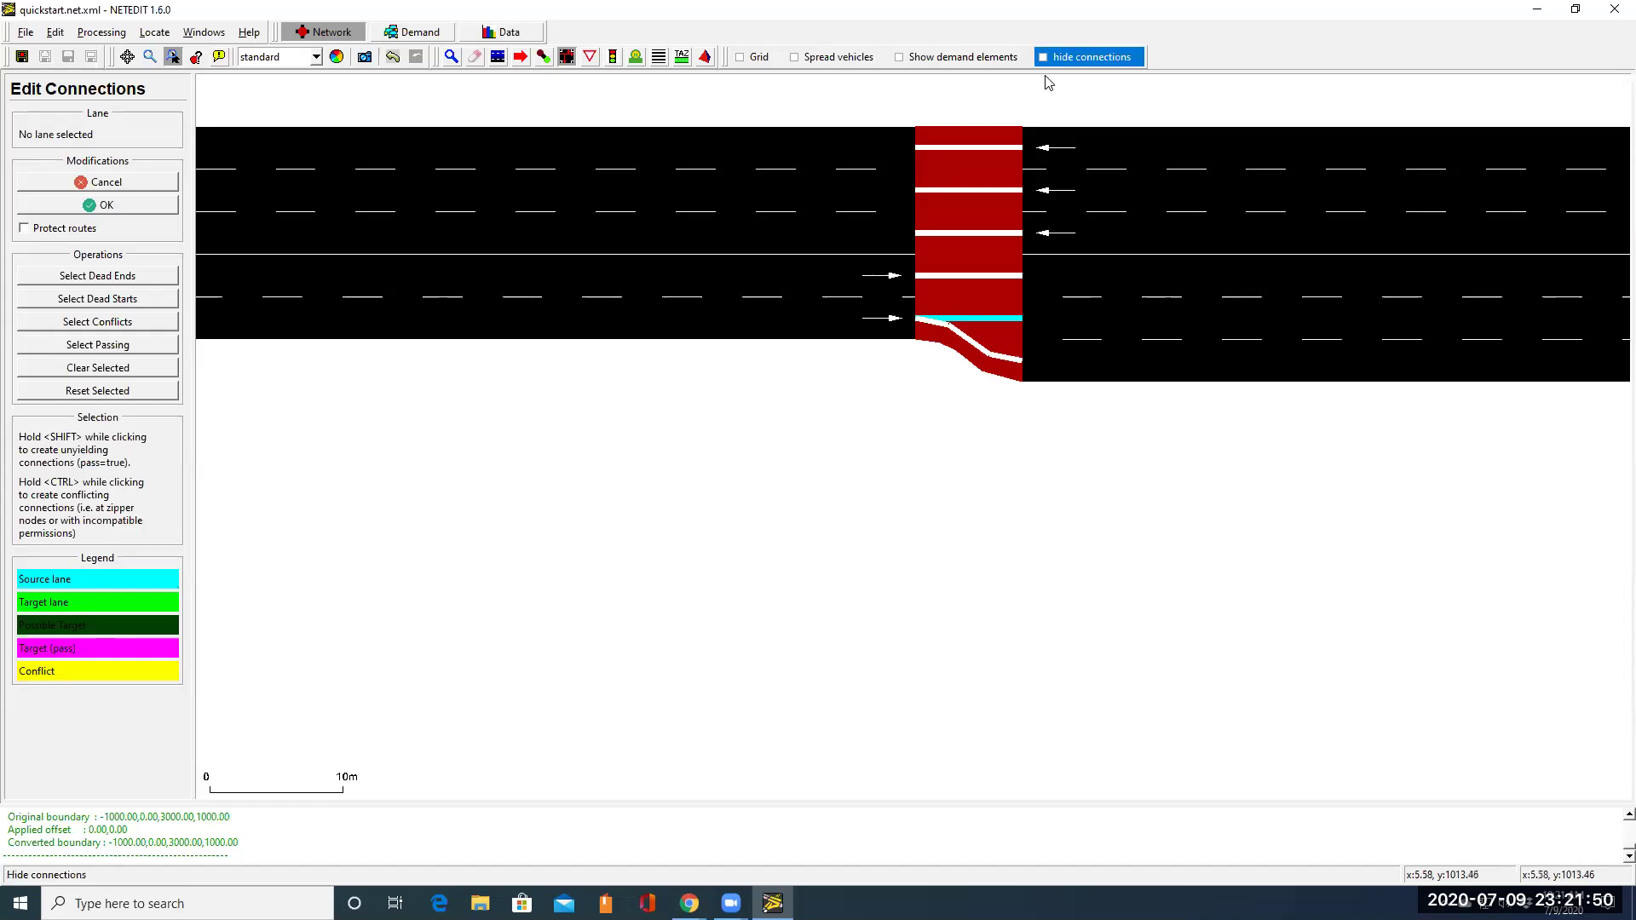
scroll(1014, 208, "up", 3)
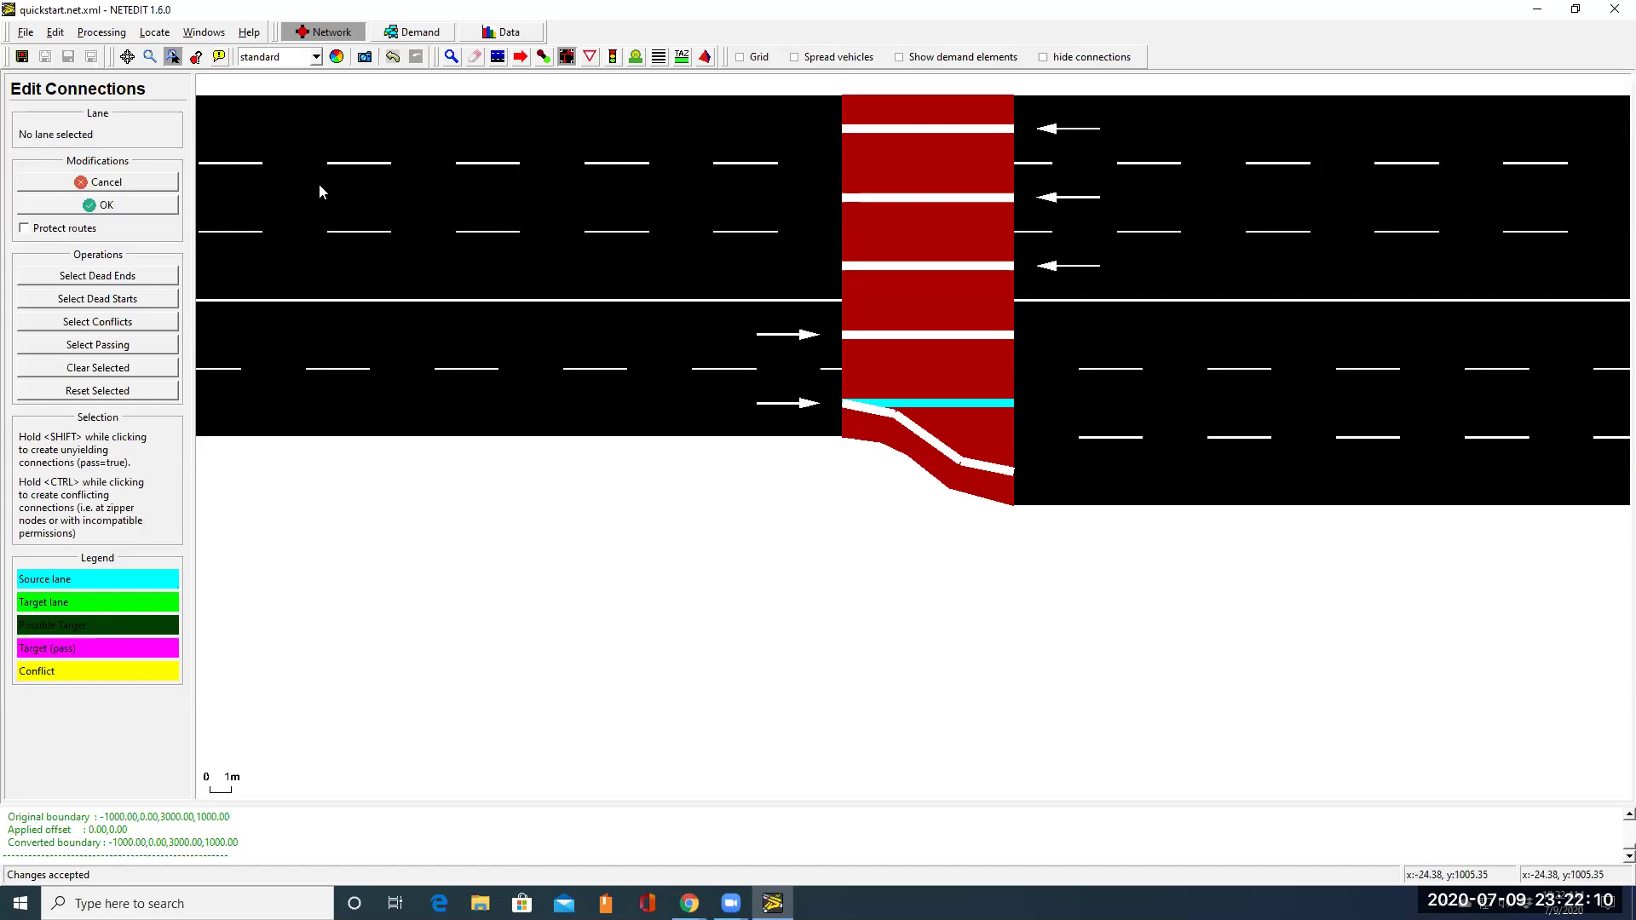
Step: Save the quickstart network and review the connections at the L2–L12 junction
left_click(22, 57)
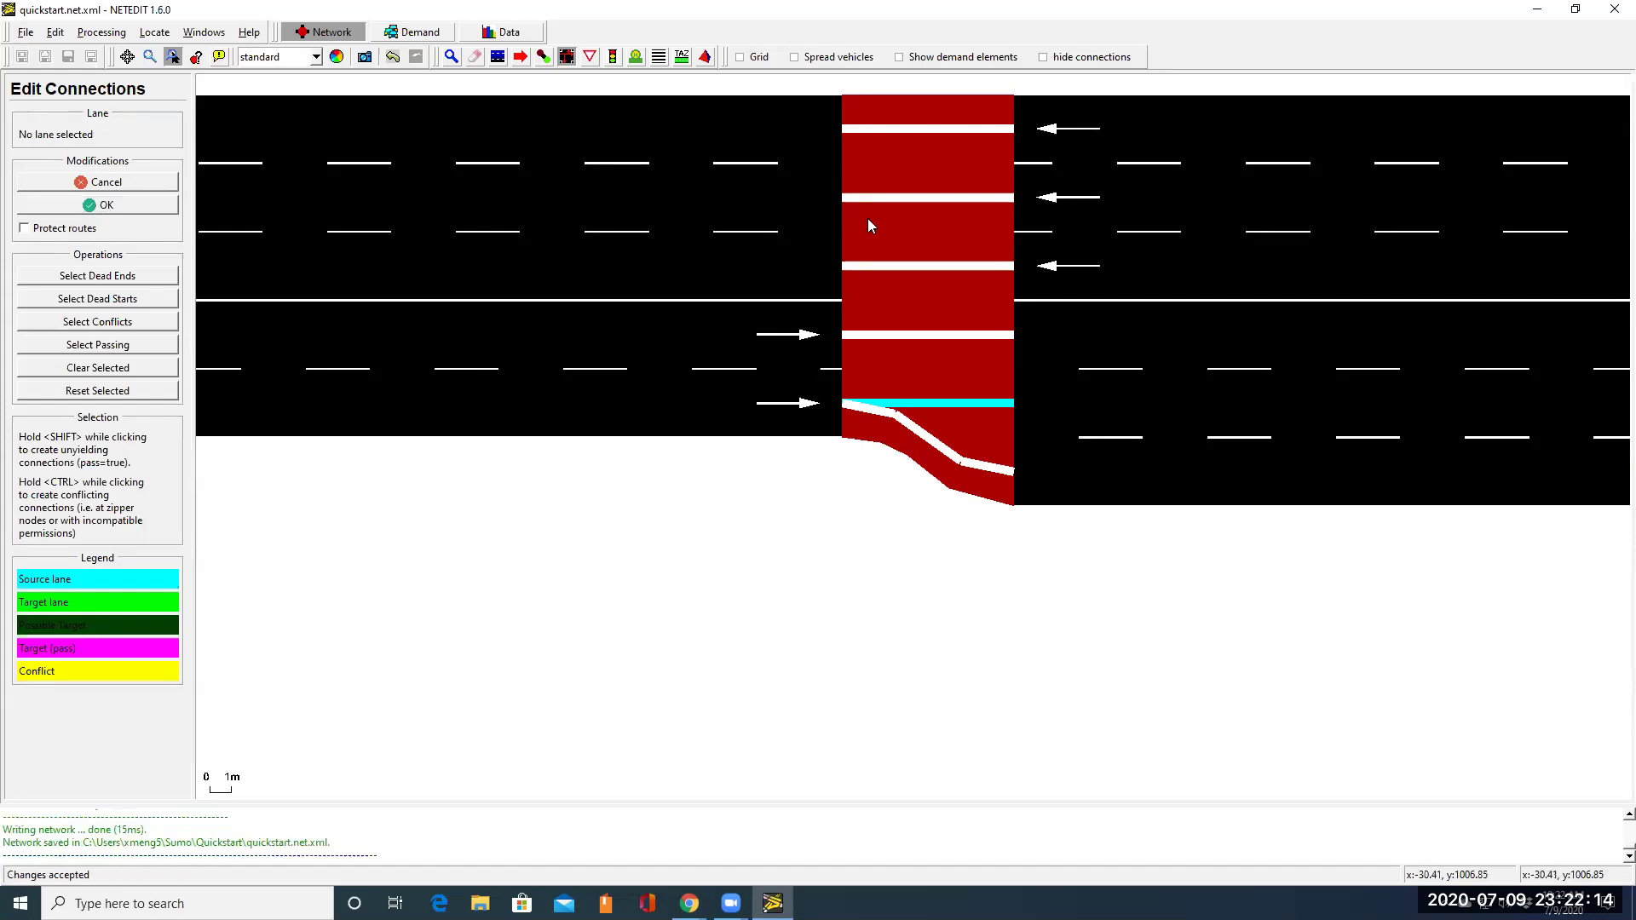
scroll(1278, 281, "down", 5)
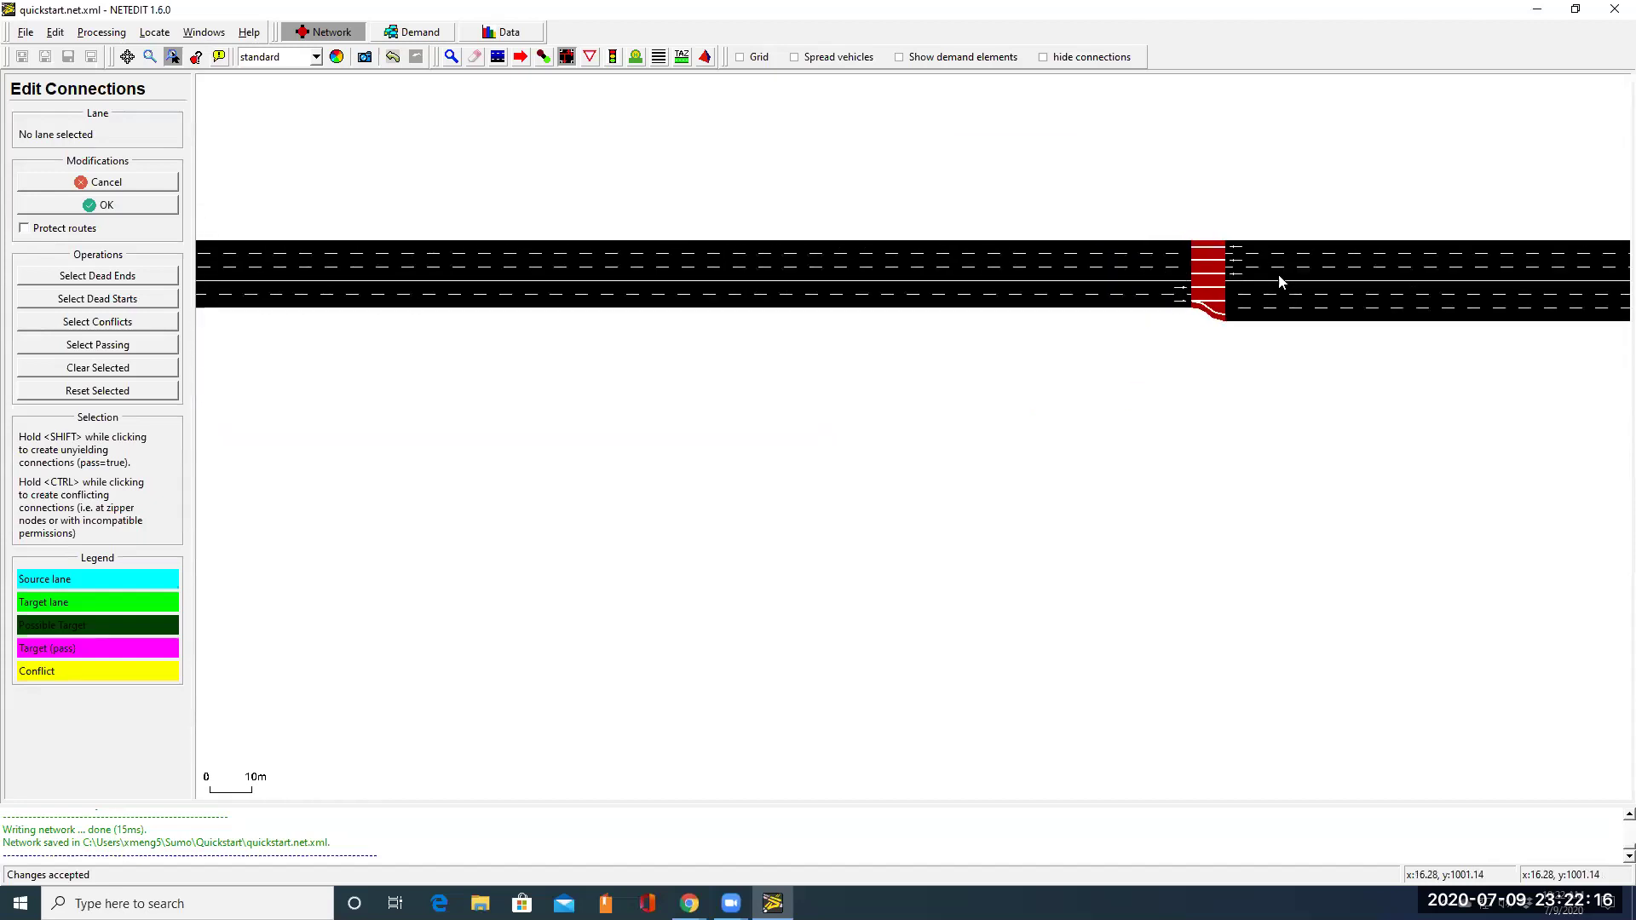
scroll(1294, 258, "down", 4)
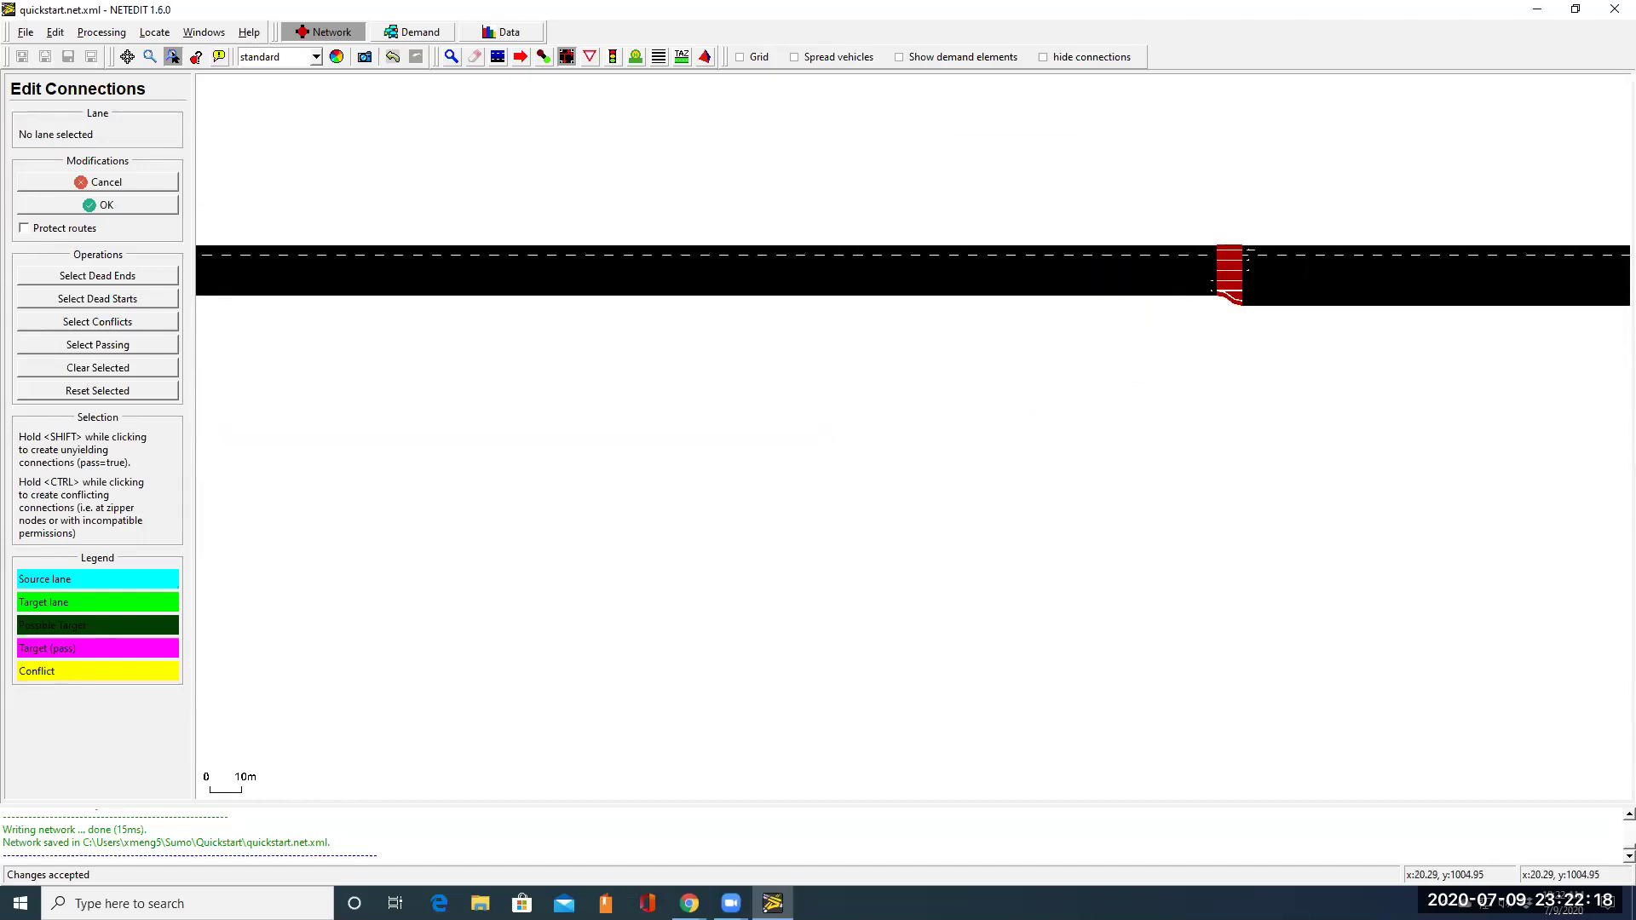
scroll(1296, 260, "up", 10)
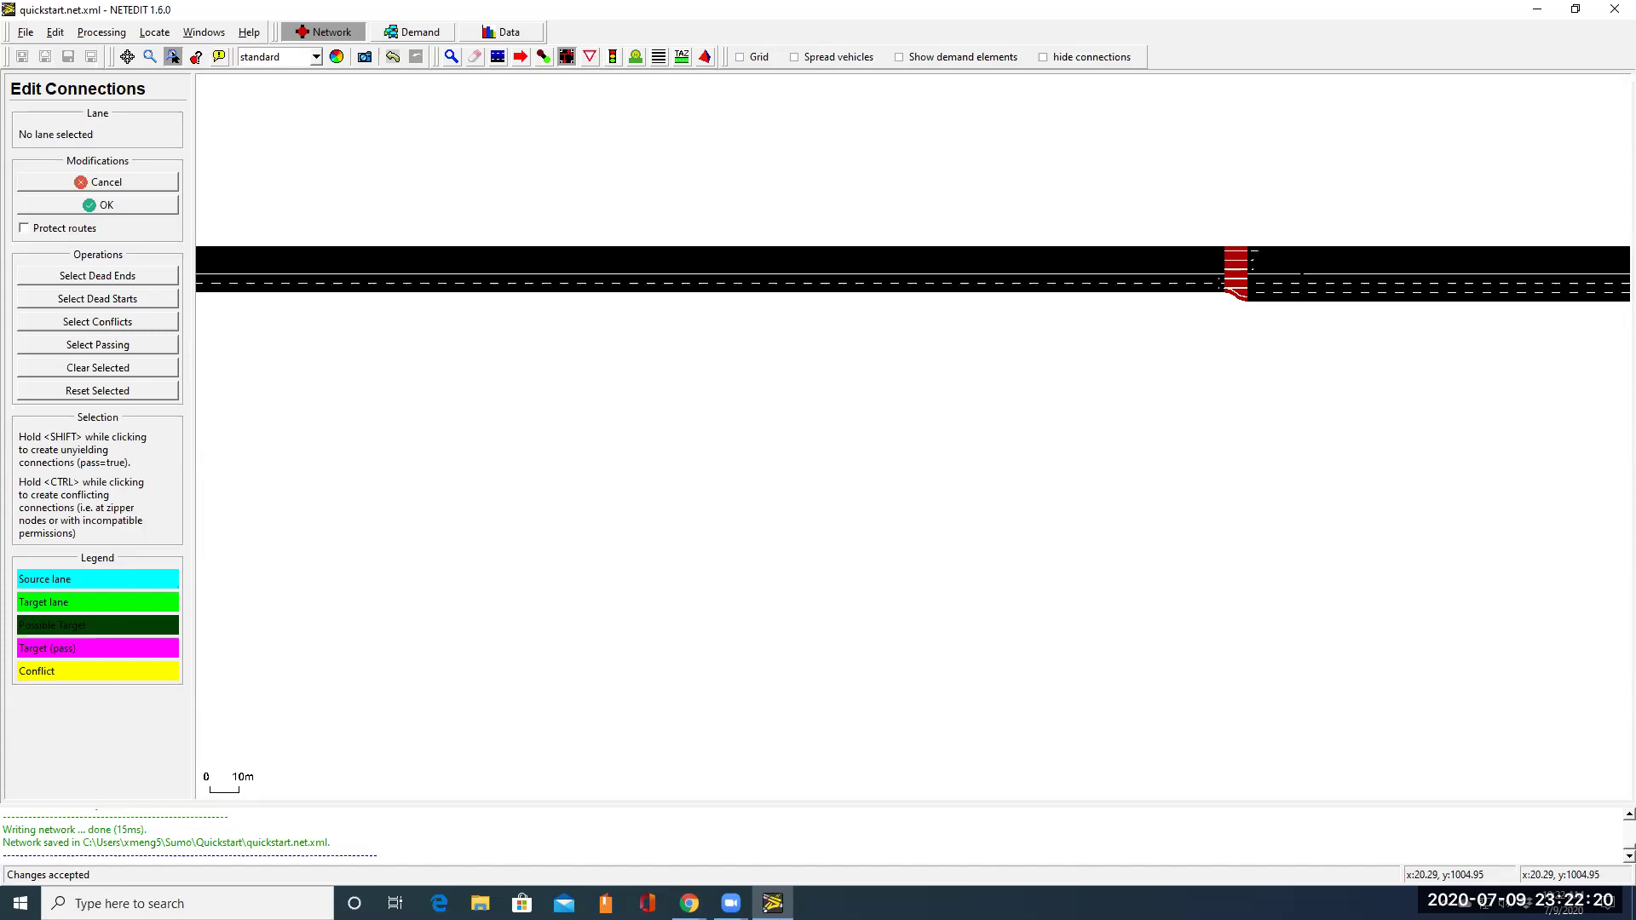
scroll(1295, 260, "down", 10)
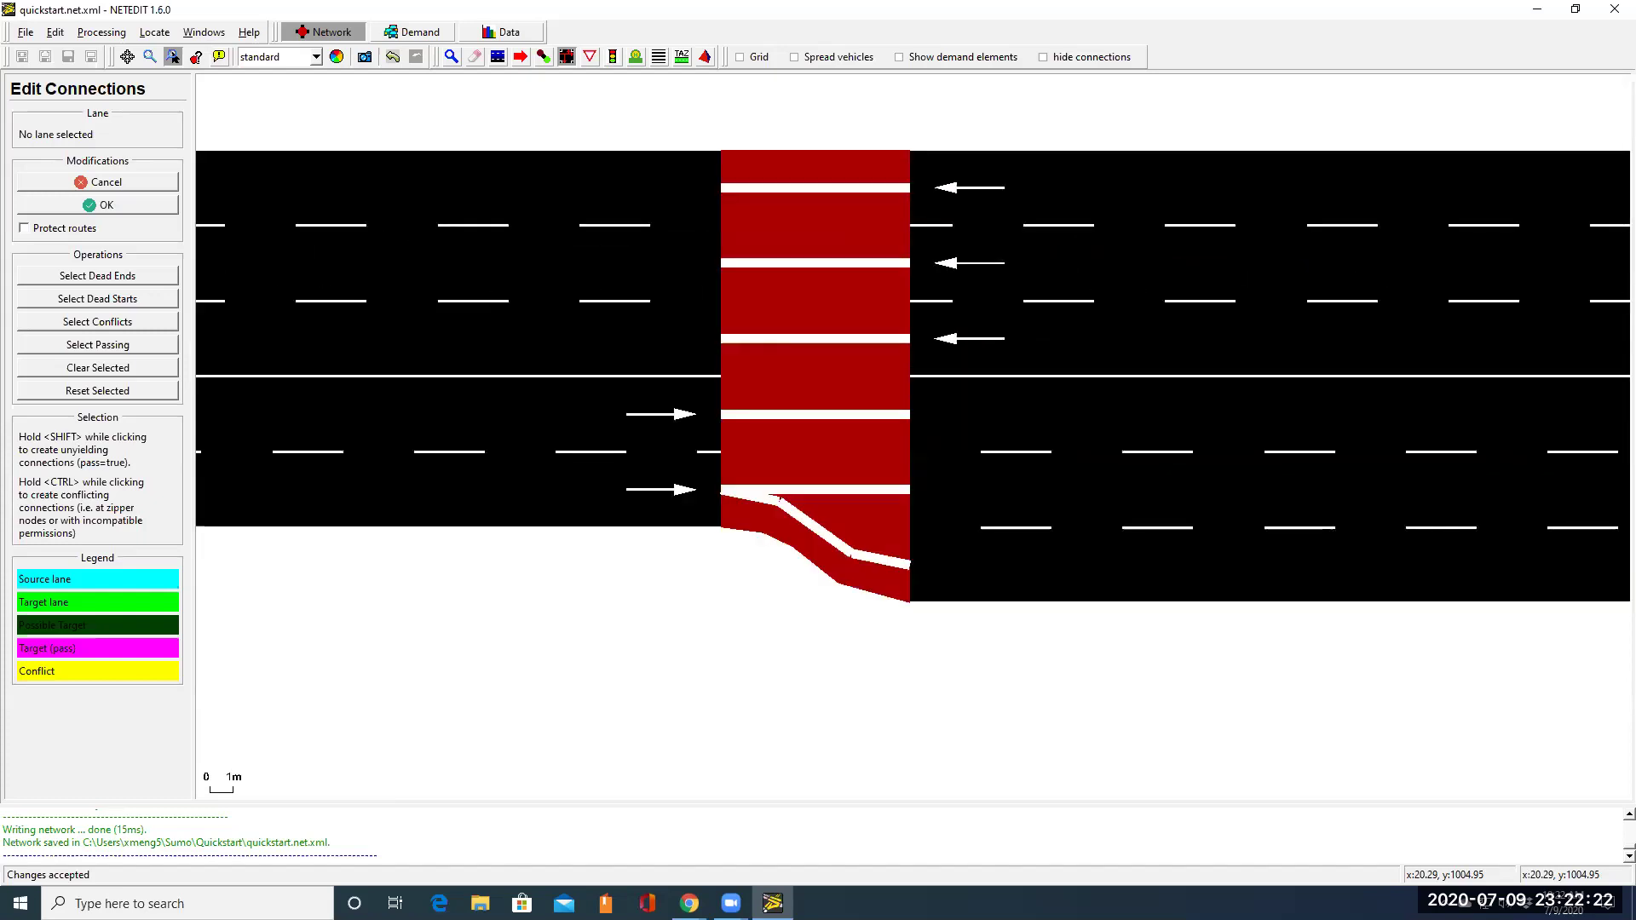
Step: Survey the whole network and its central cross street, discarding the selection of lane L11_1
scroll(1295, 264, "down", 4)
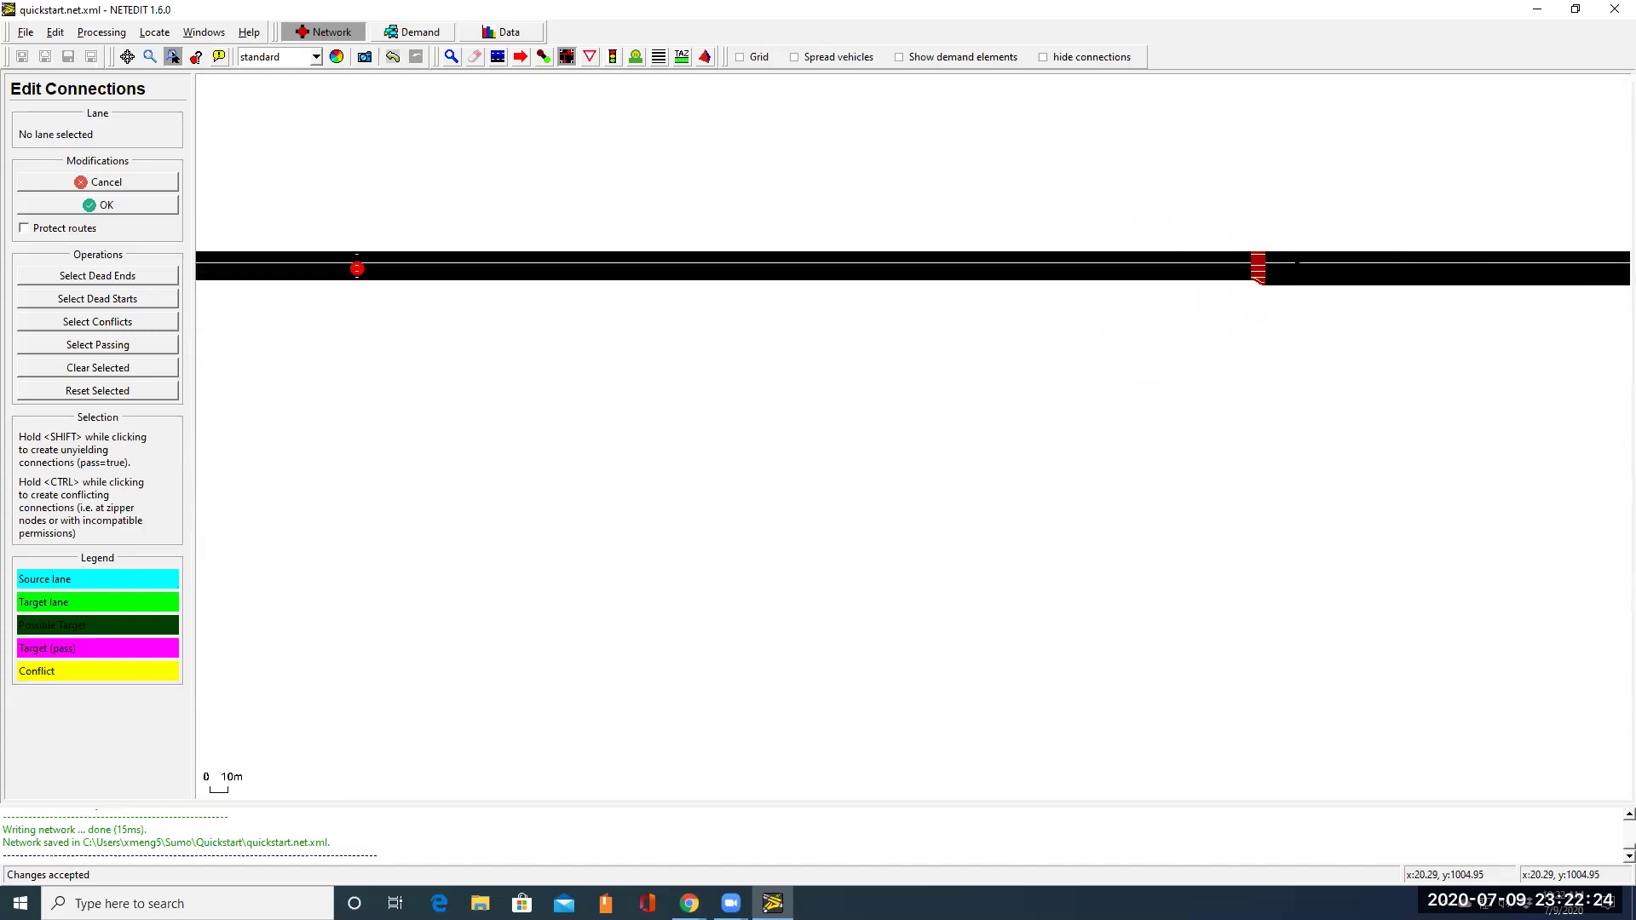
left_click_drag(1337, 262, 754, 260)
scroll(1259, 364, "down", 5)
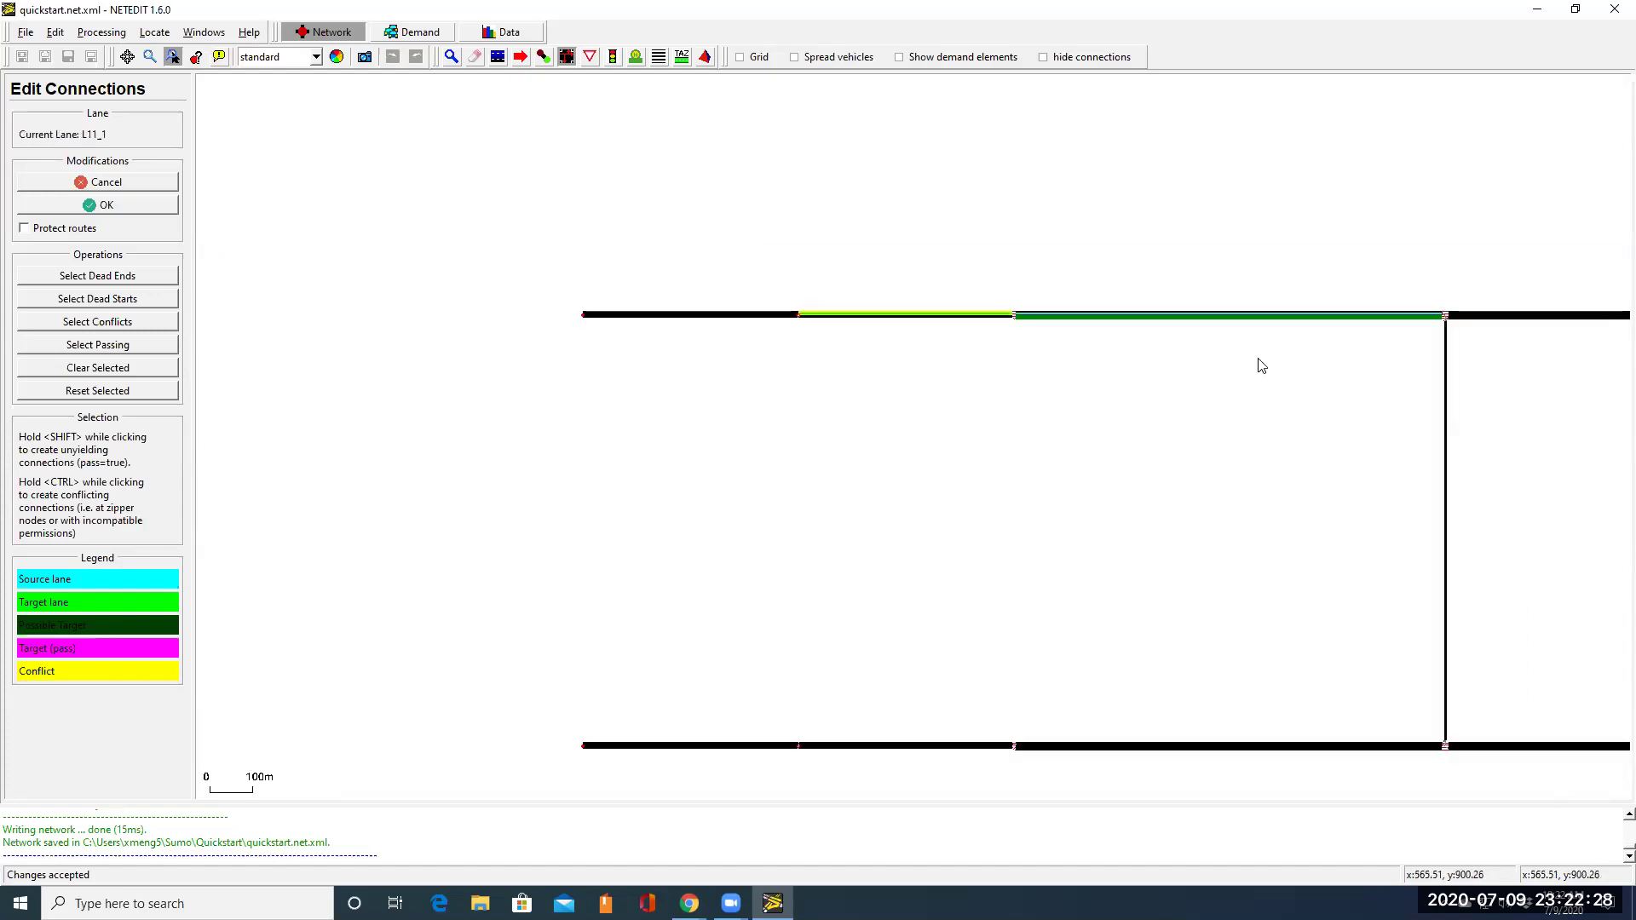
left_click_drag(1333, 256, 675, 241)
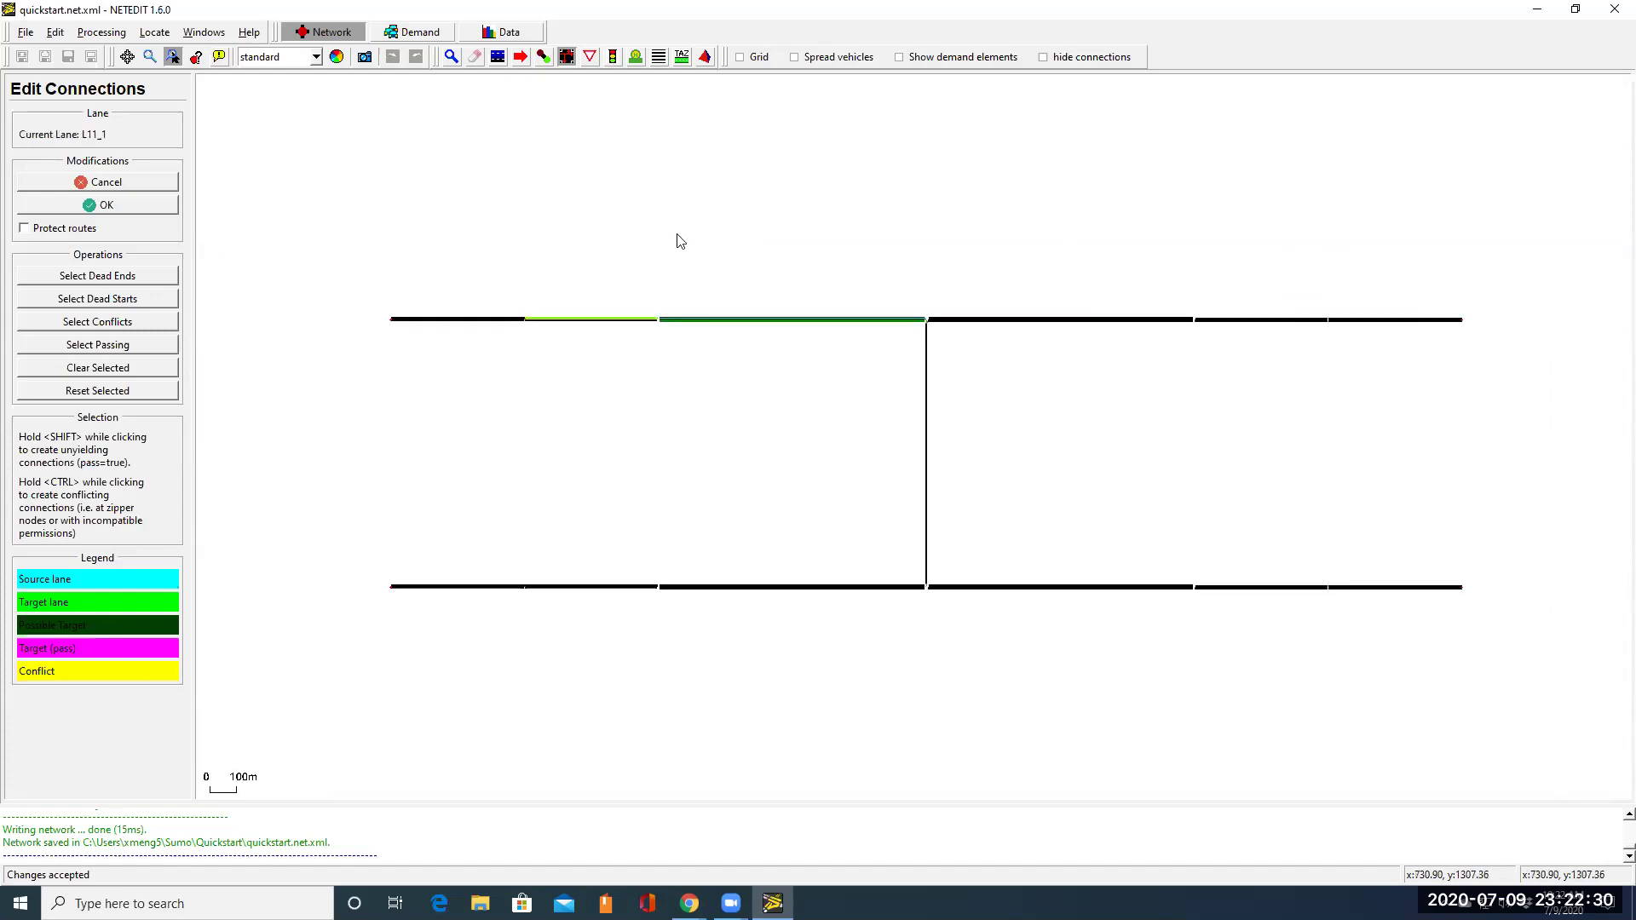
left_click(104, 182)
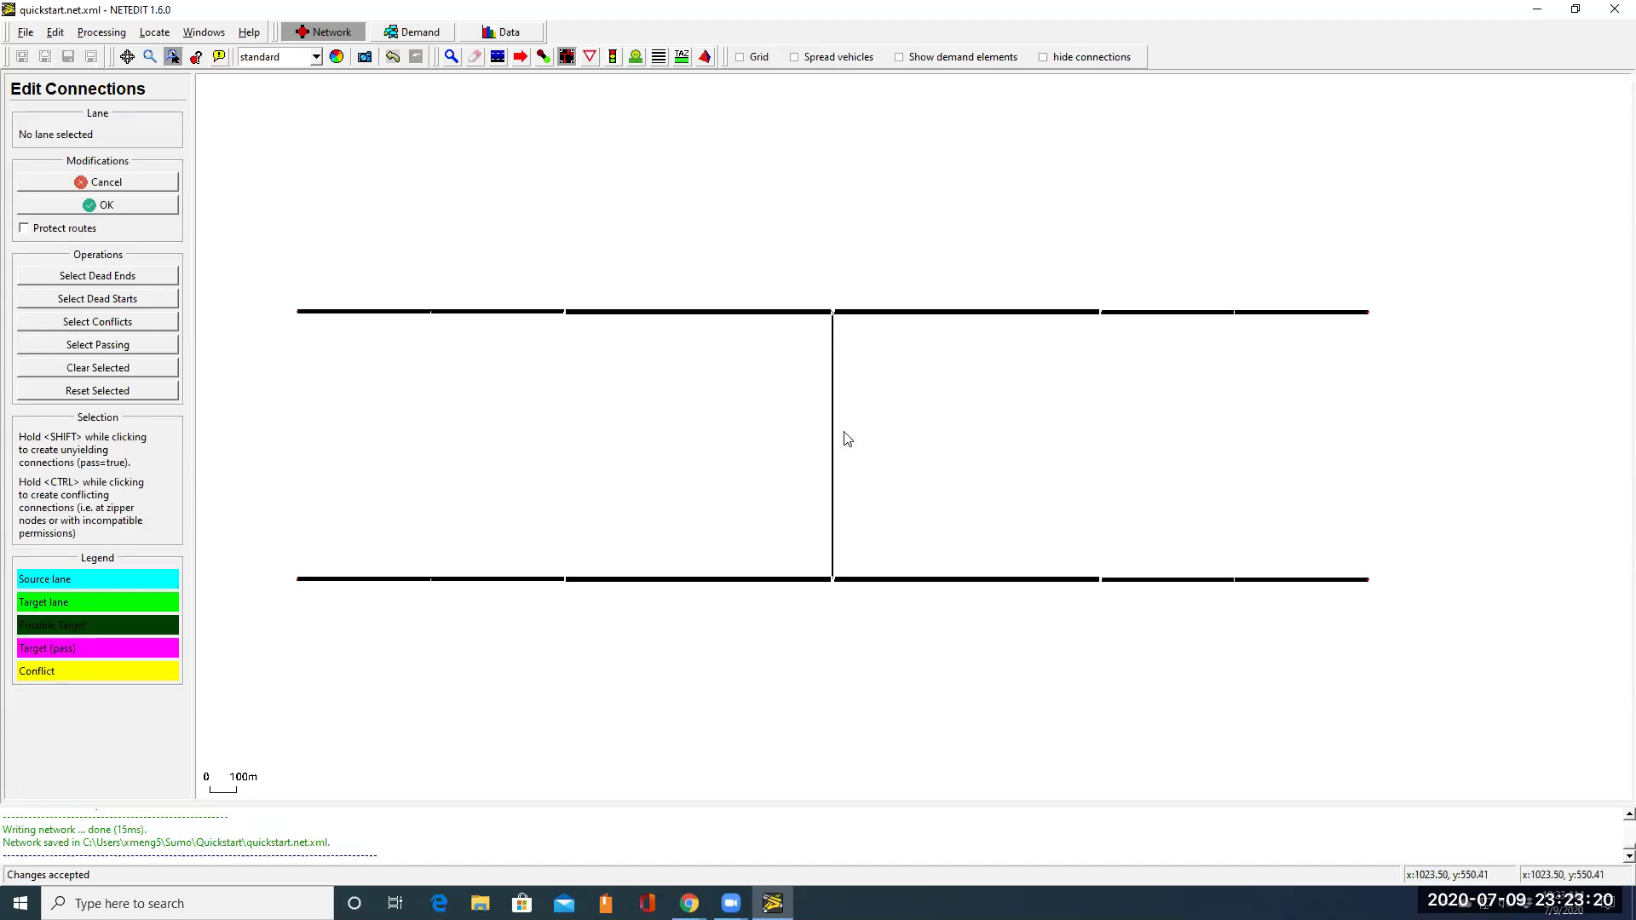
scroll(763, 426, "up", 4)
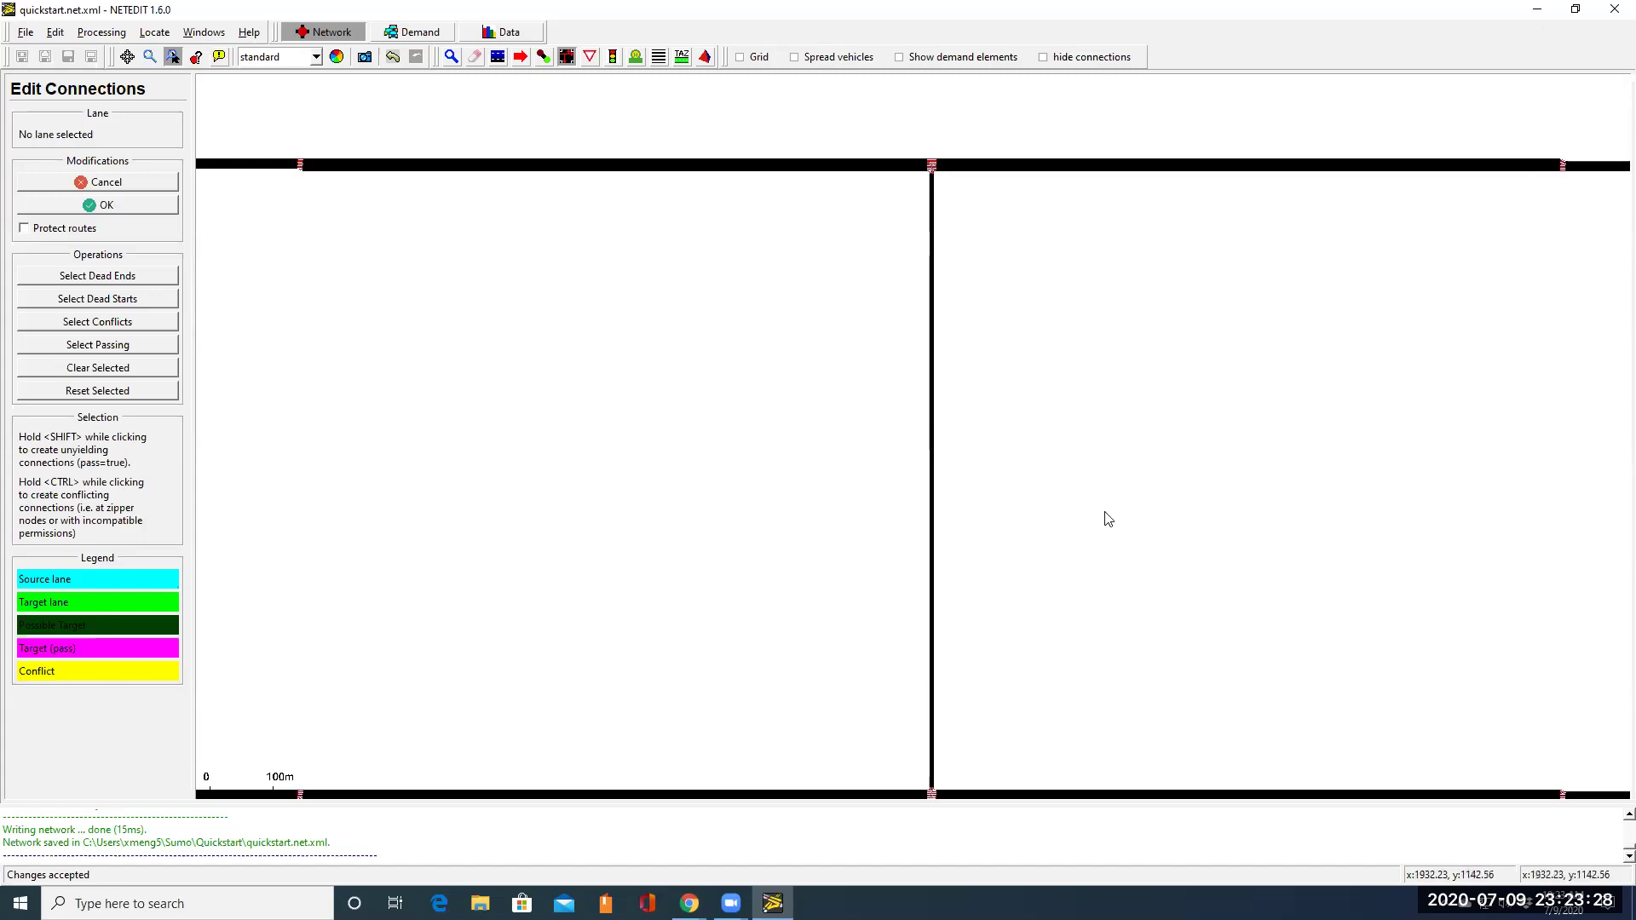
Step: Switch to the SUMO quick start tutorial in Chrome and review the Figure 1.1 network layout
left_click(1537, 10)
mouse_move(689, 902)
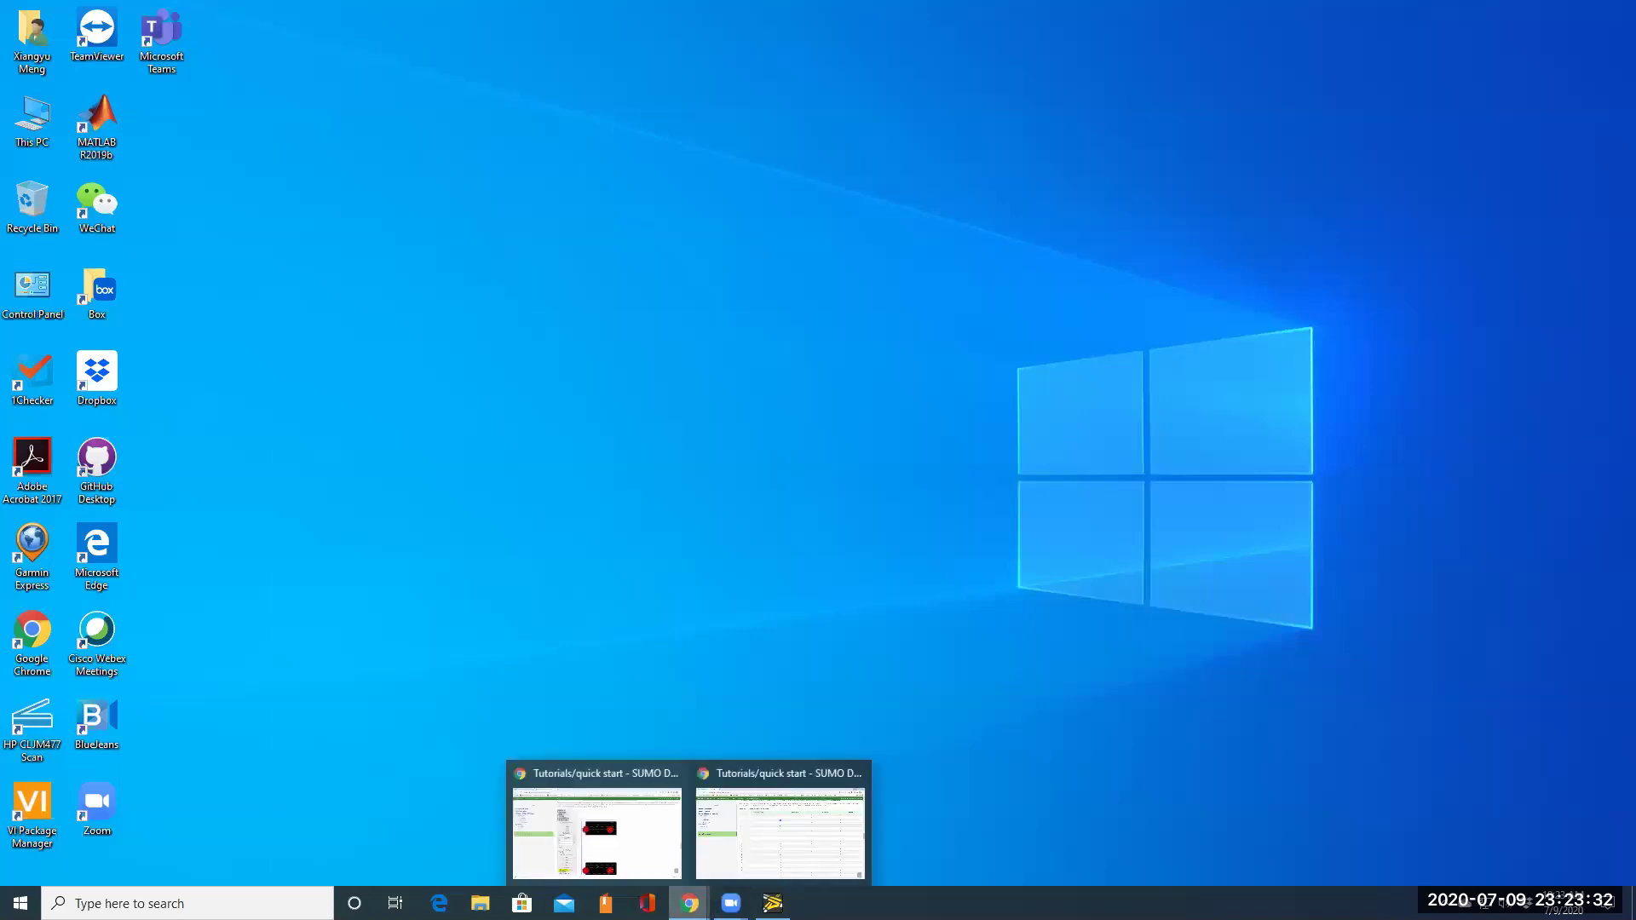
left_click(597, 831)
scroll(1345, 506, "up", 20)
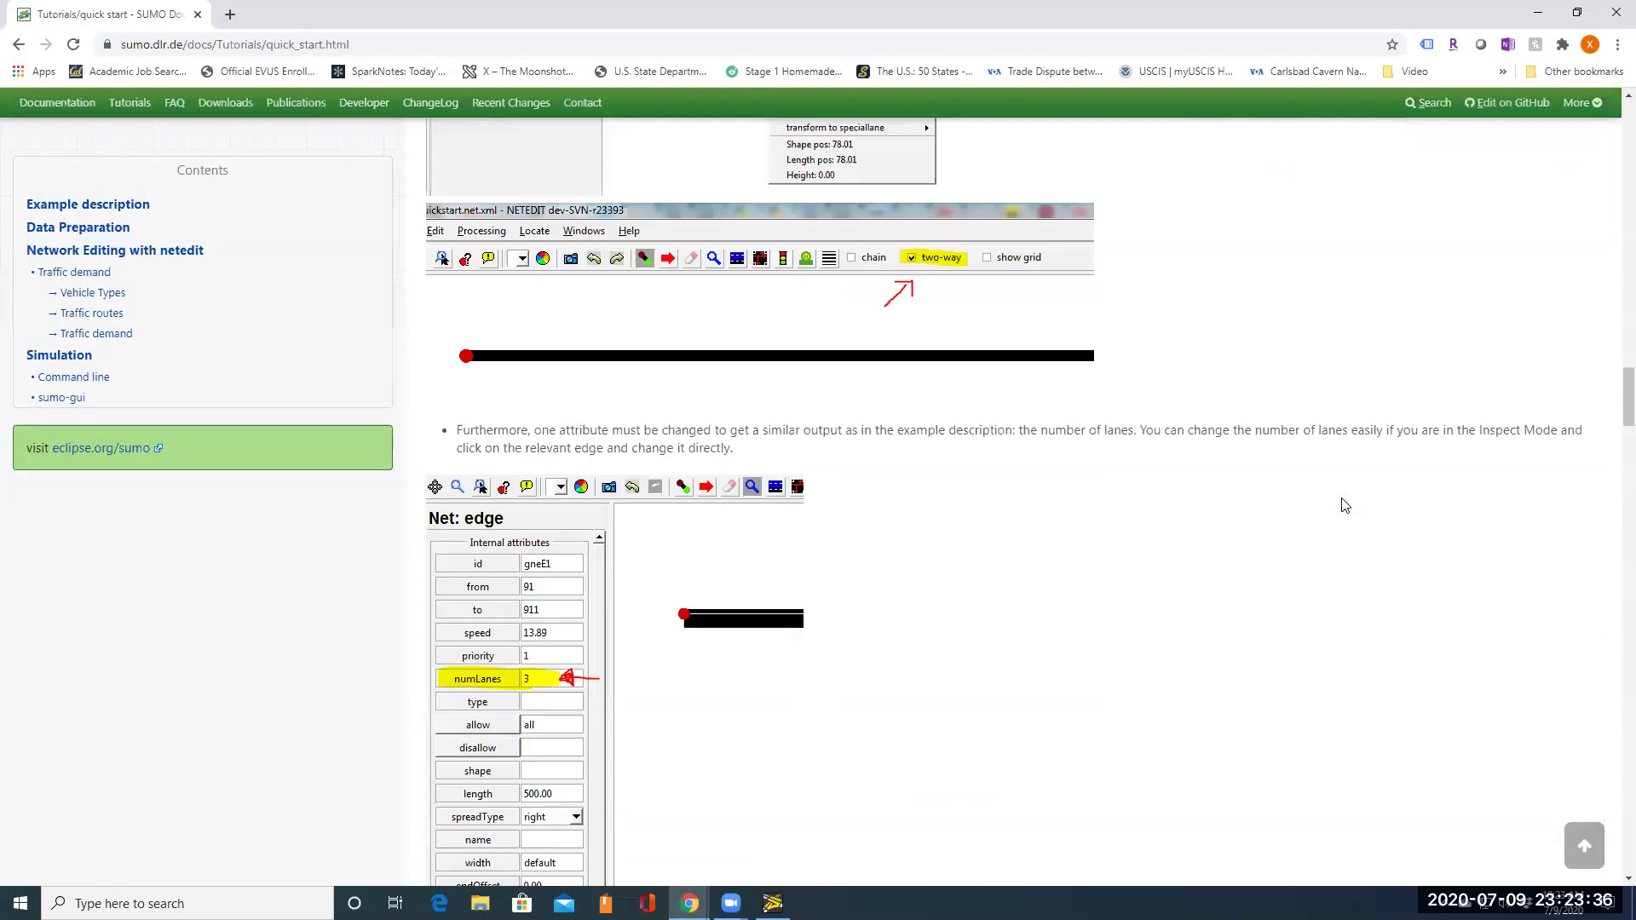
scroll(1345, 505, "up", 20)
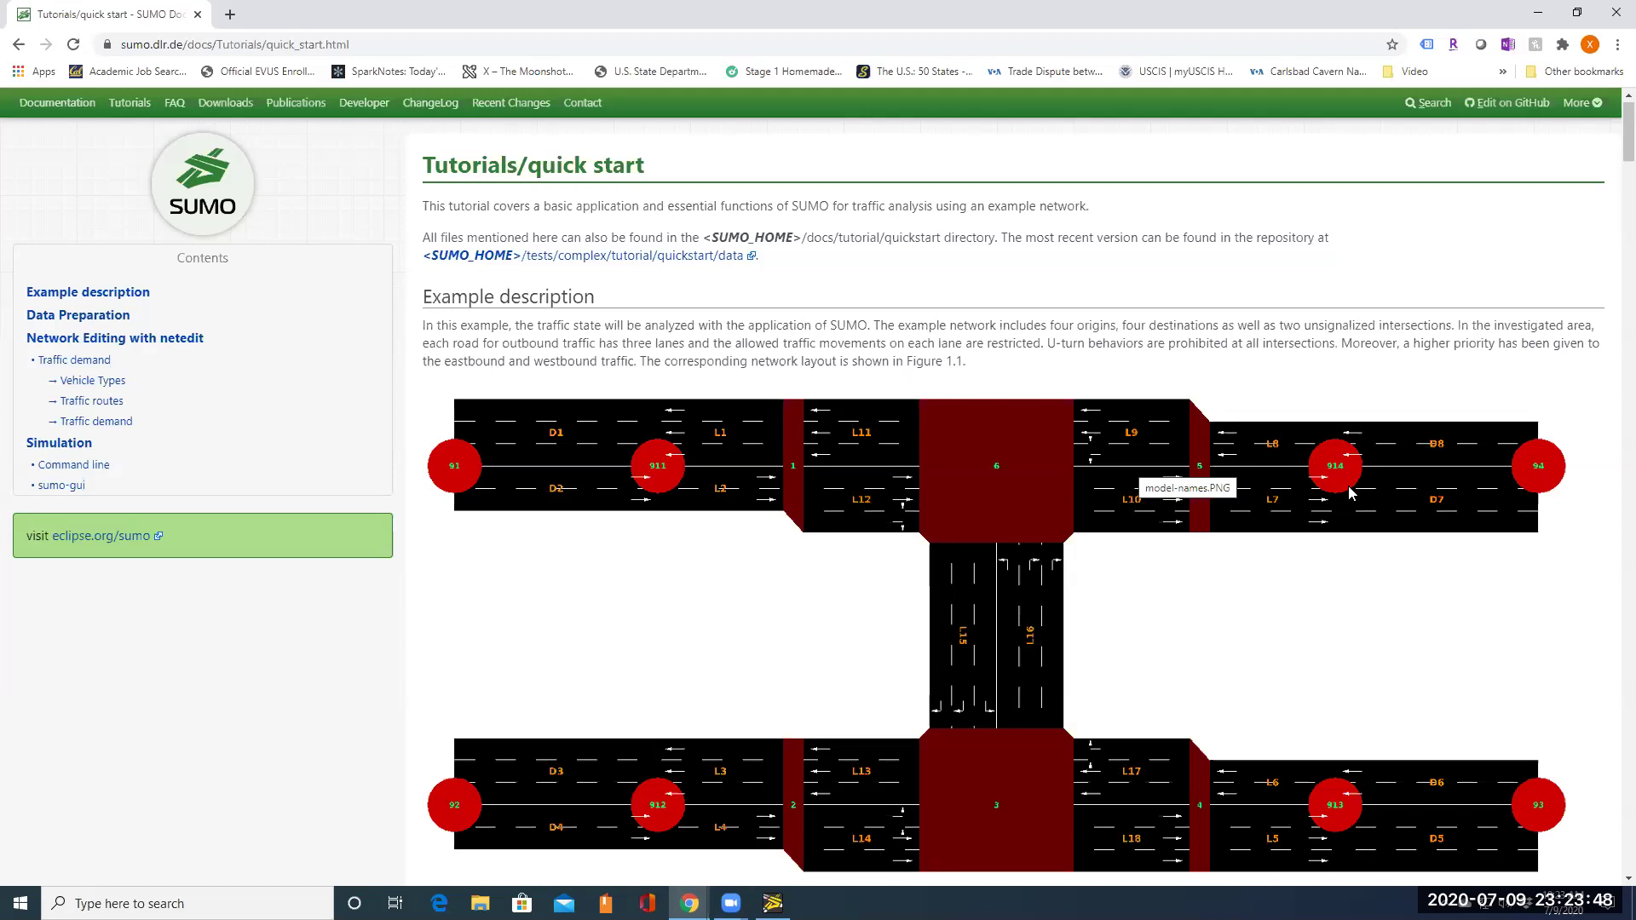
scroll(1349, 493, "down", 2)
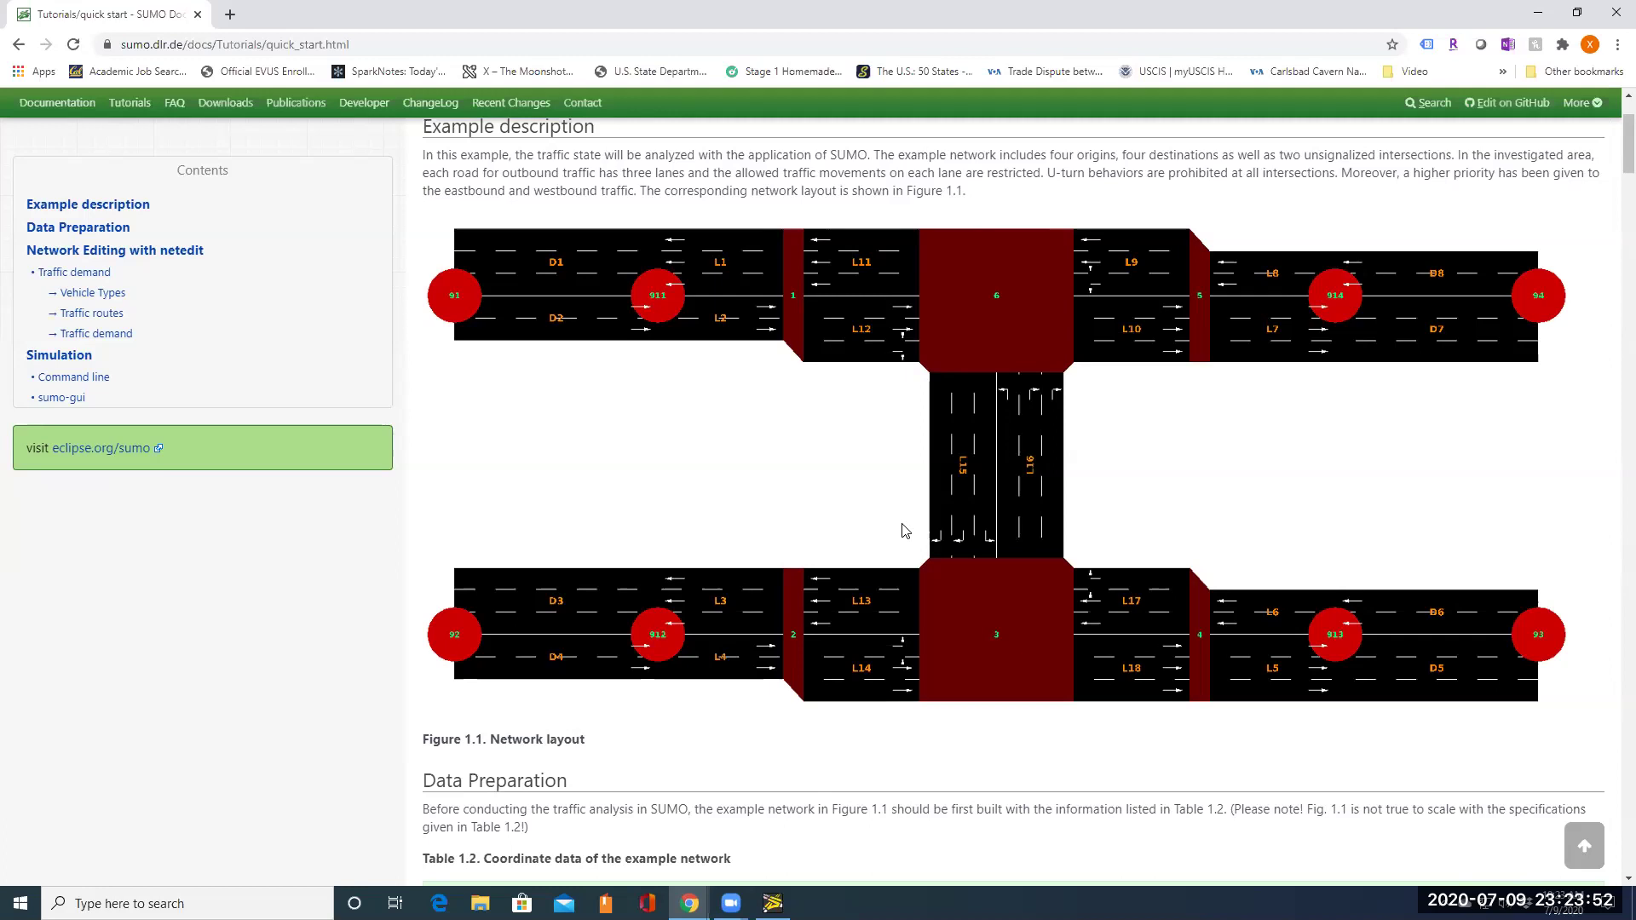
Step: Return to NETEDIT and select the entire network, including all its junctions, edges and connections, with one rectangle selection
key("alt+Tab")
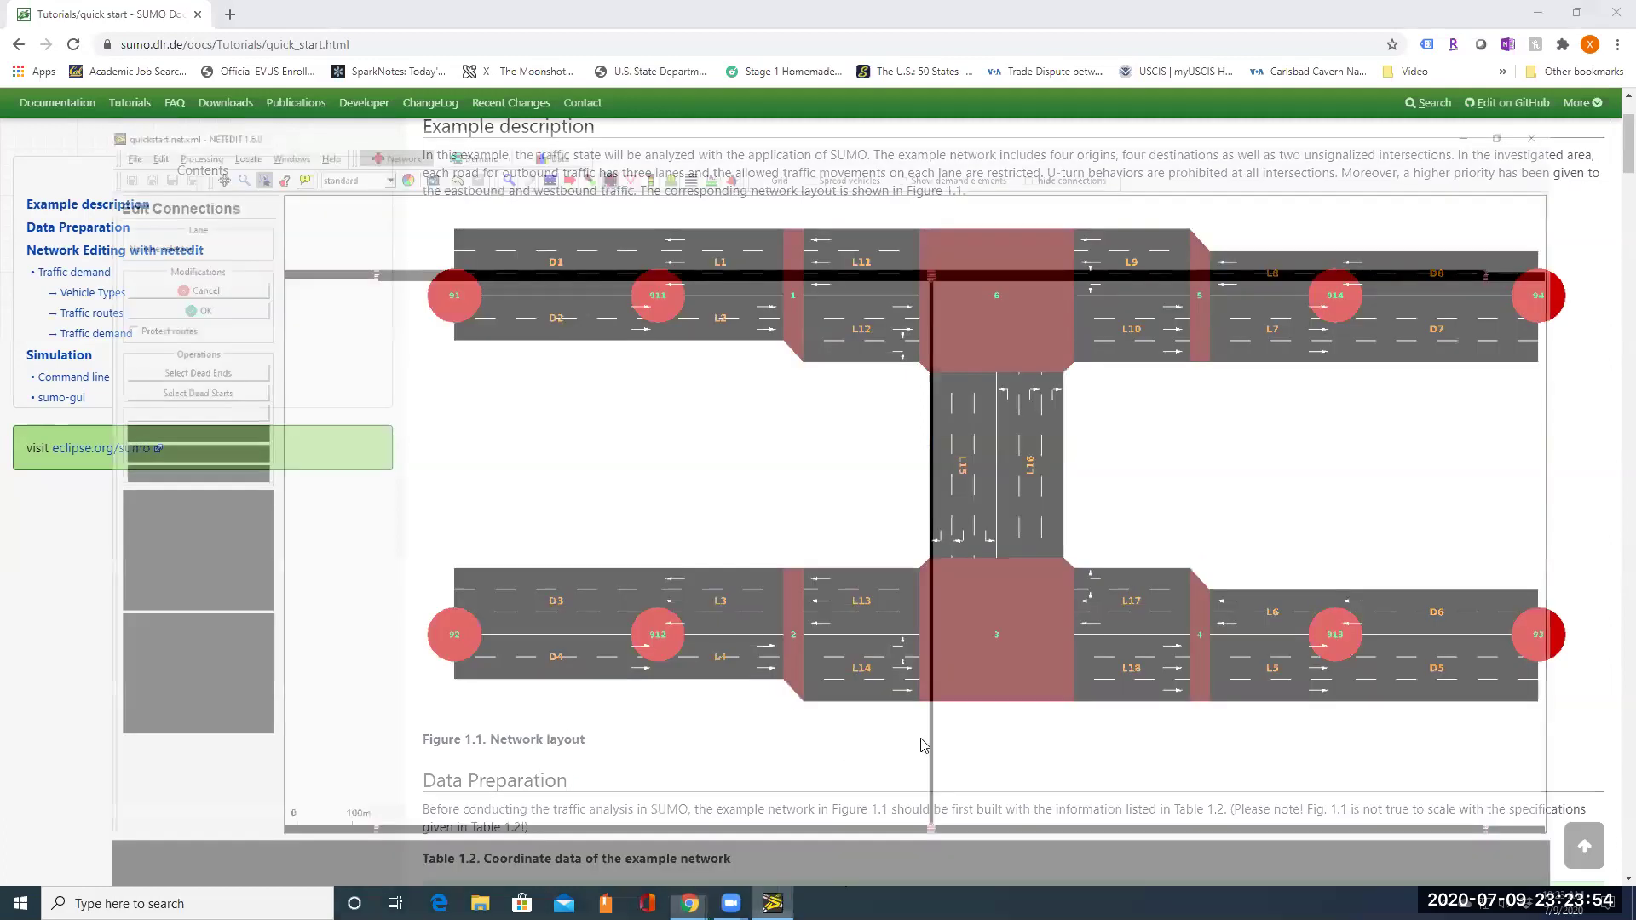
scroll(987, 384, "down", 4)
scroll(987, 384, "down", 2)
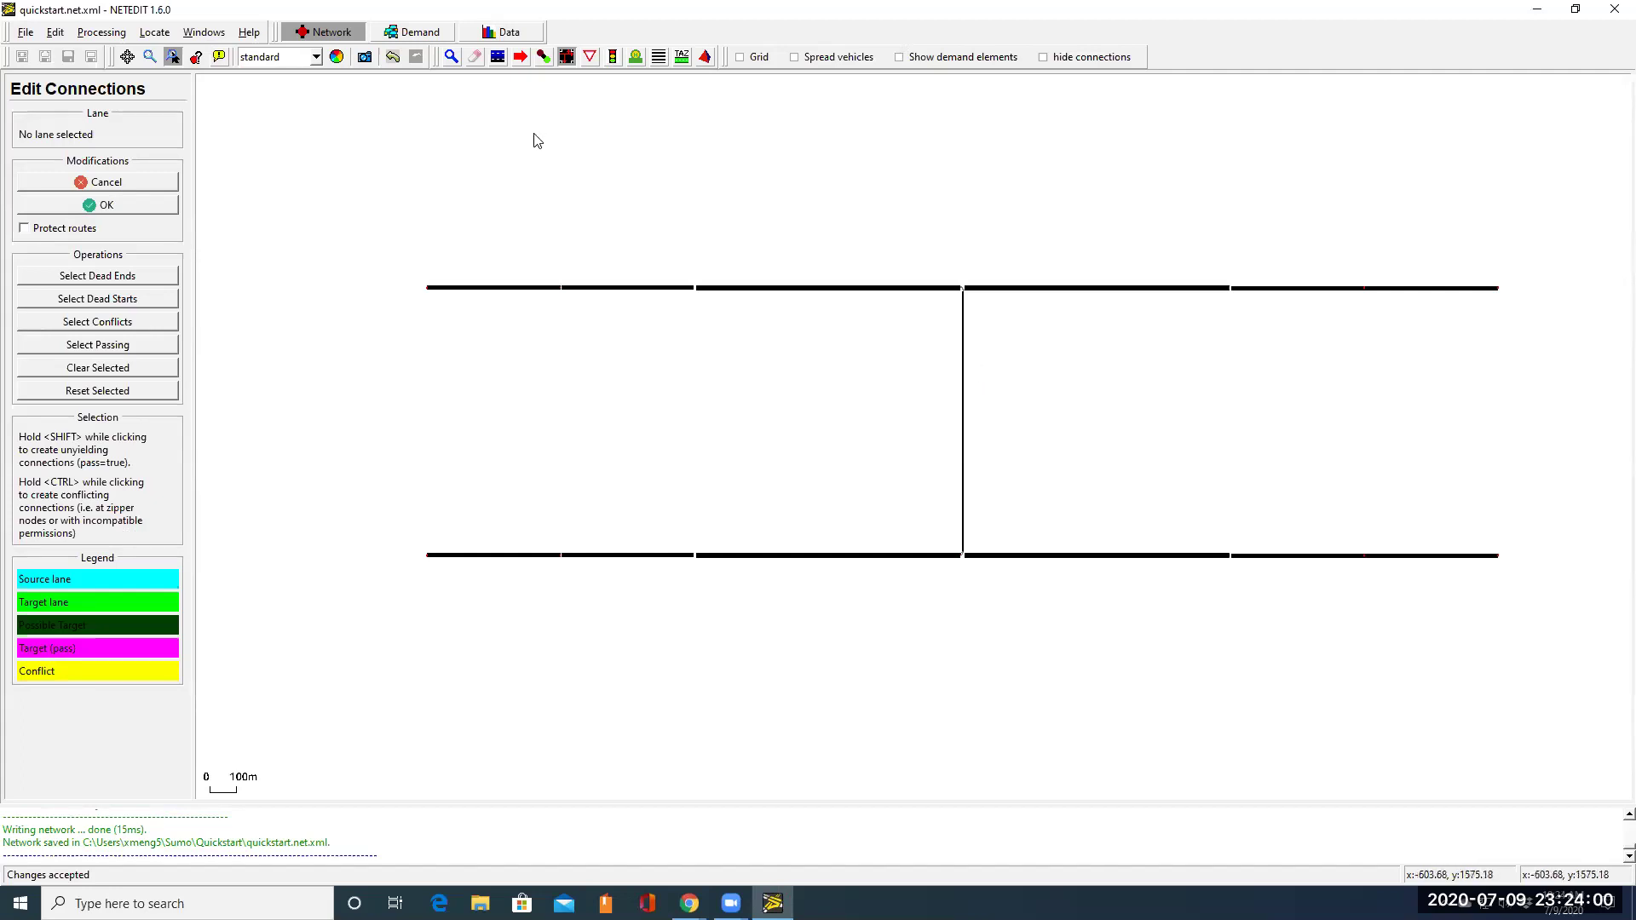
left_click(498, 58)
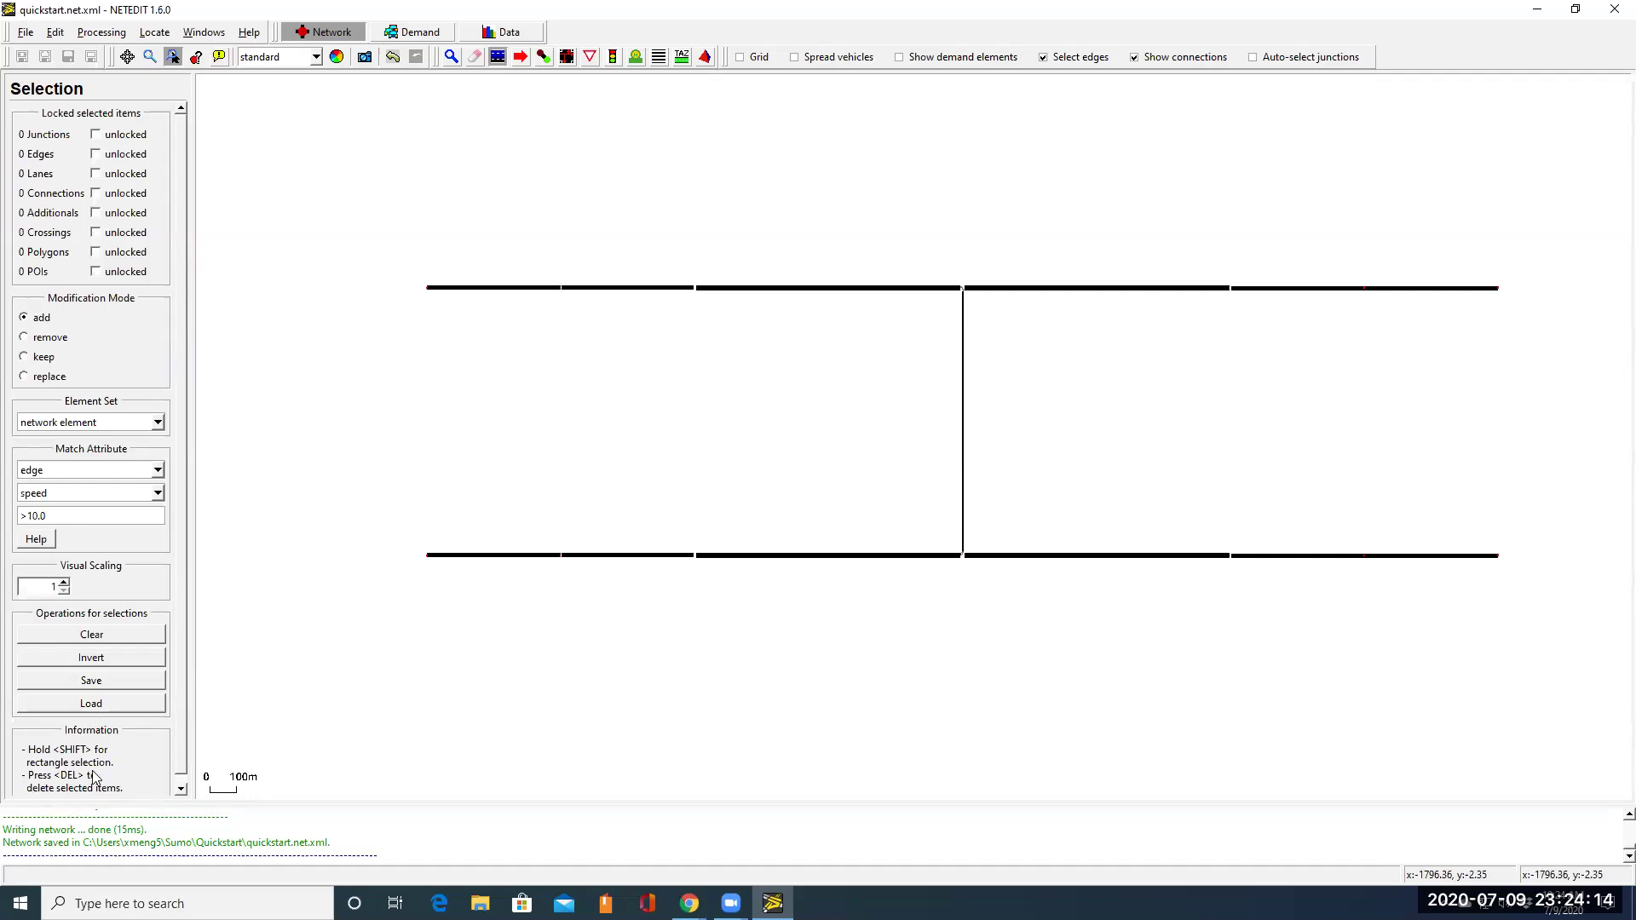
scroll(95, 774, "down", 1)
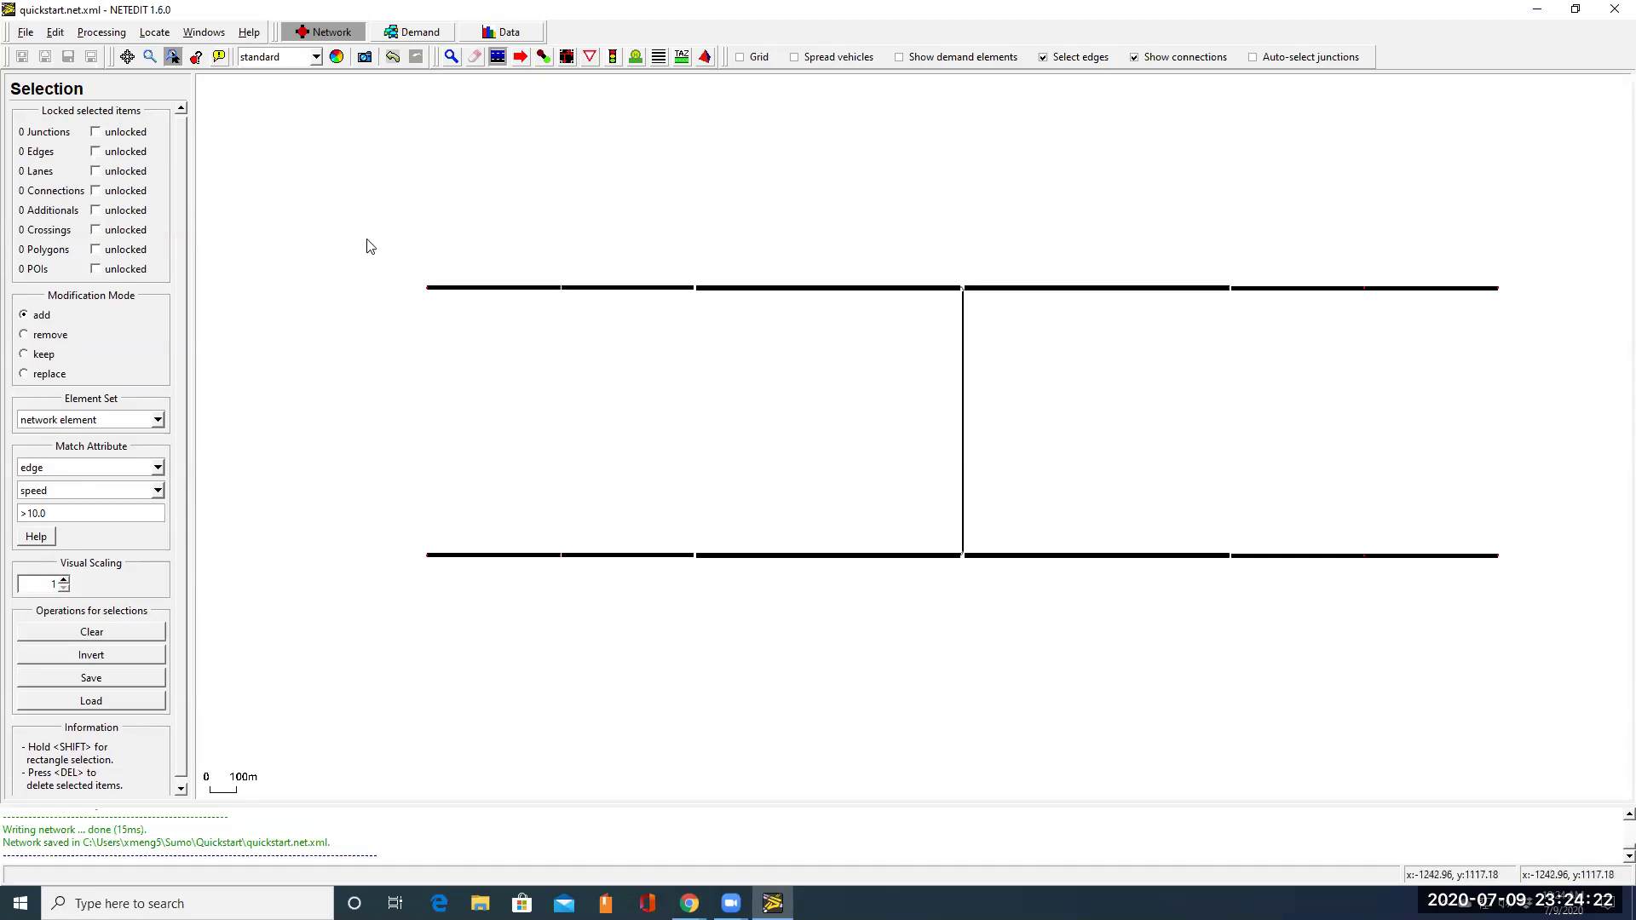
left_click_drag(381, 224, 1595, 662)
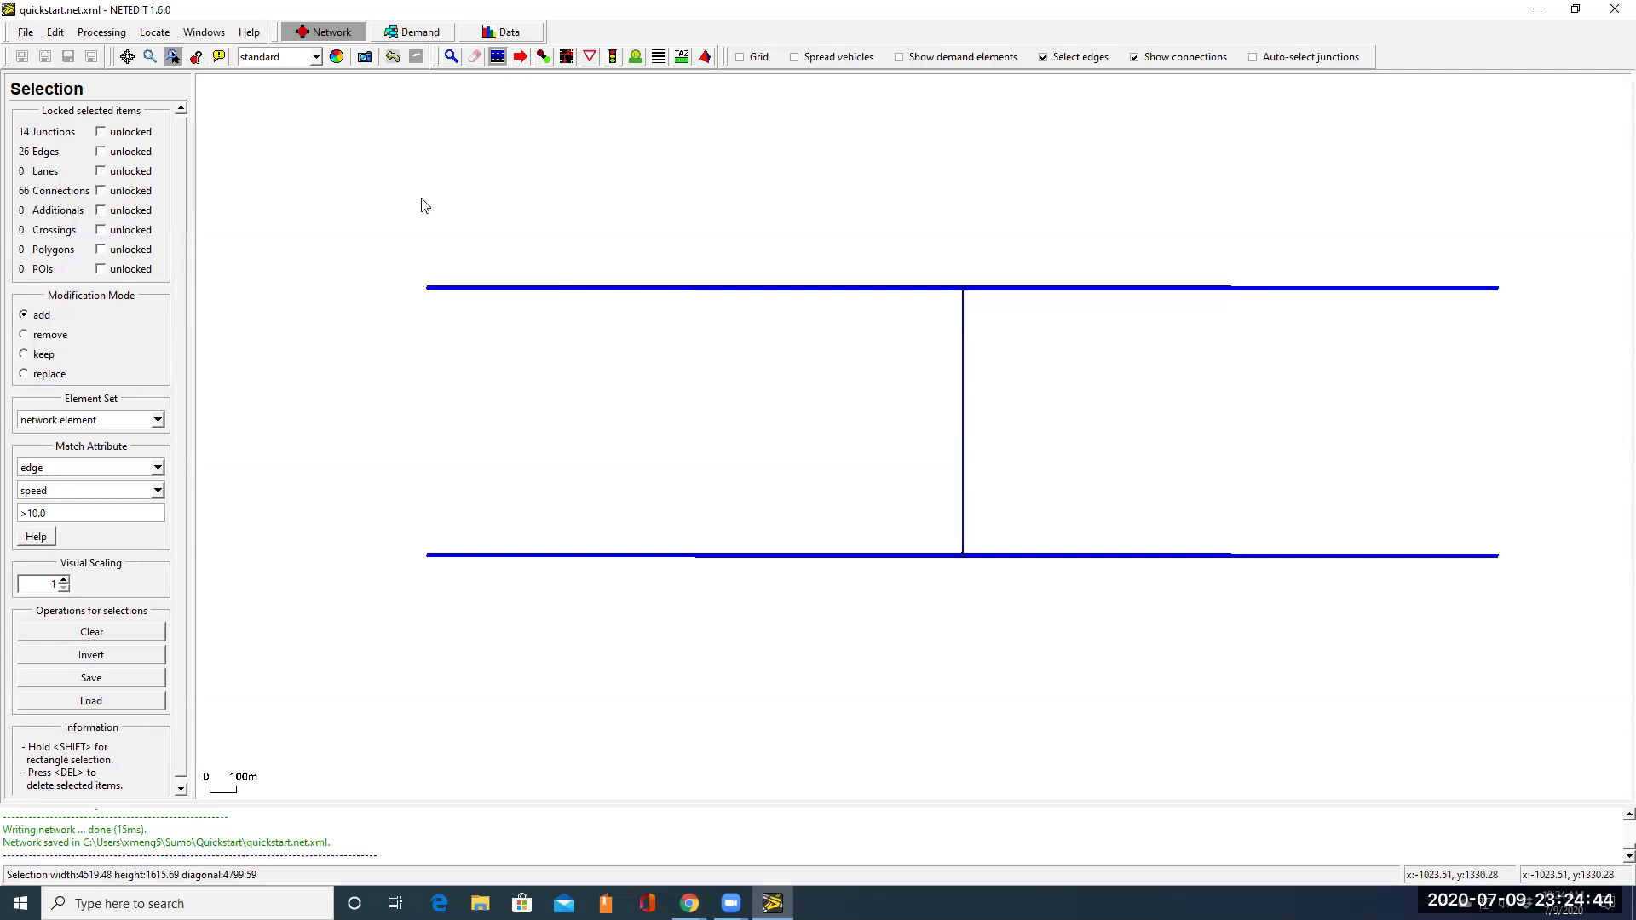
Step: Inspect the selected edges together, set their priority to 1, and save the network
left_click(451, 57)
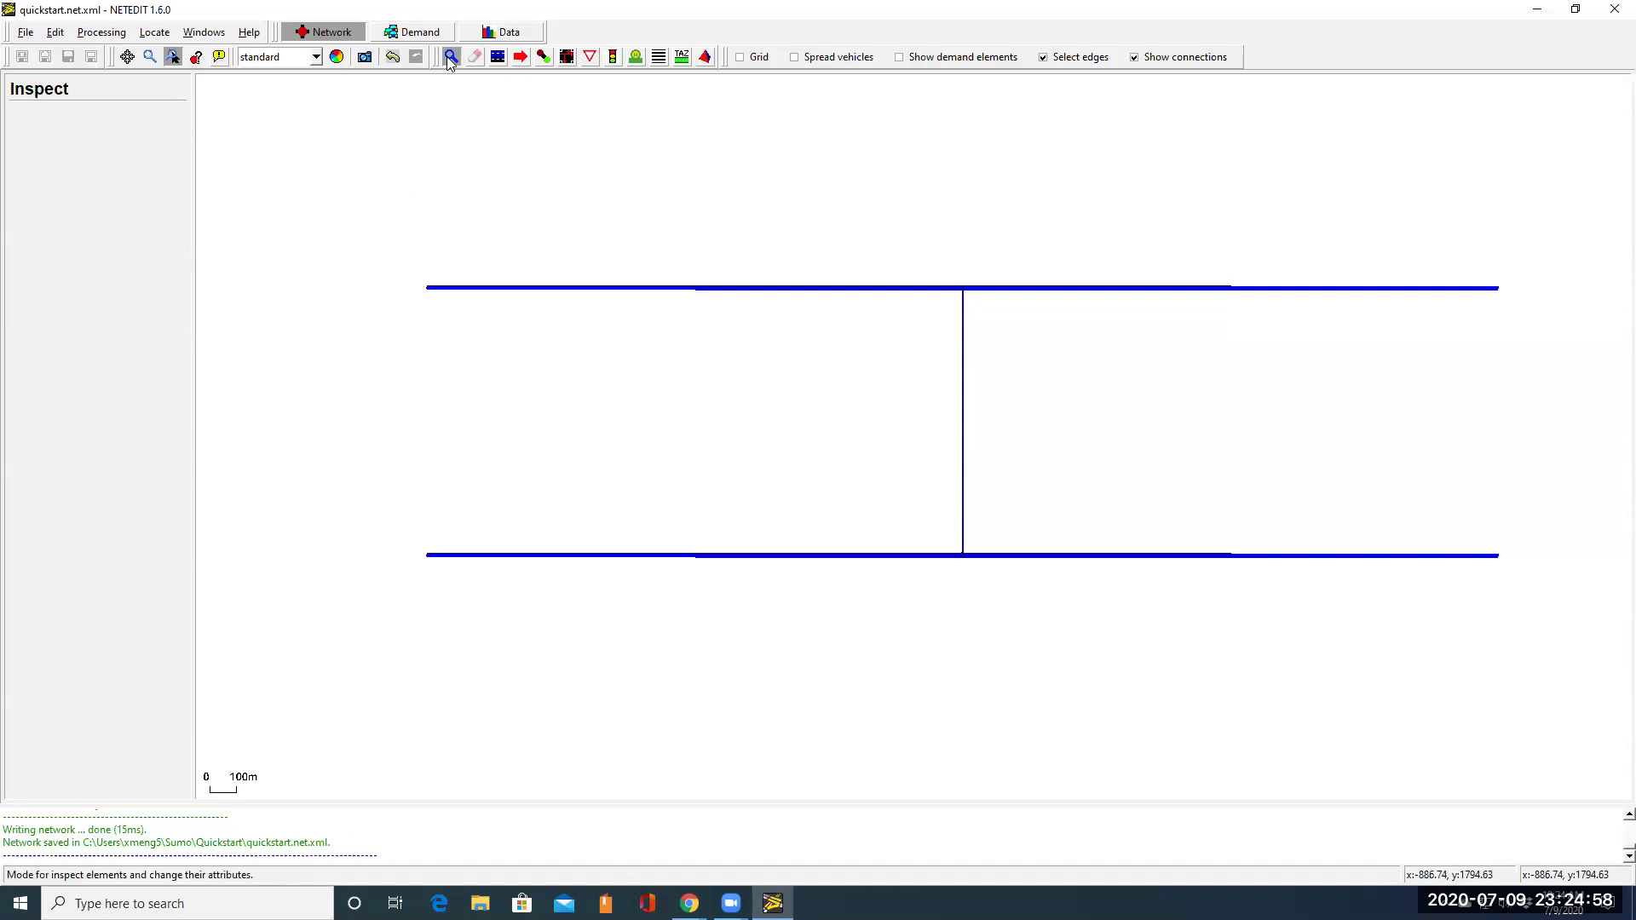
left_click(552, 294)
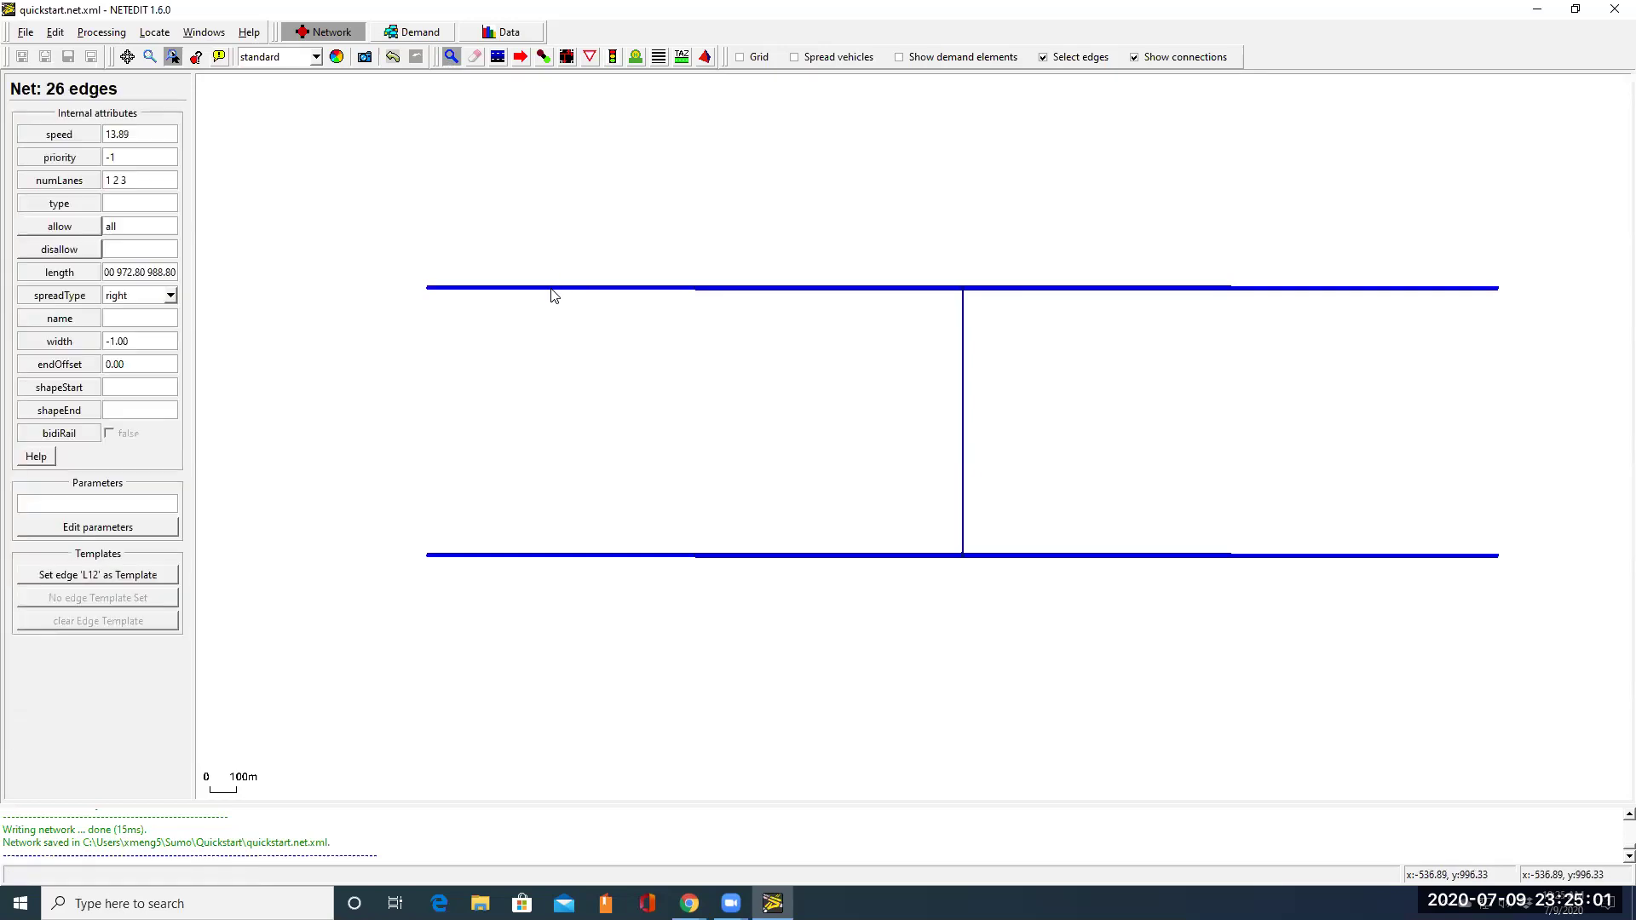
triple_click(119, 160)
type("1")
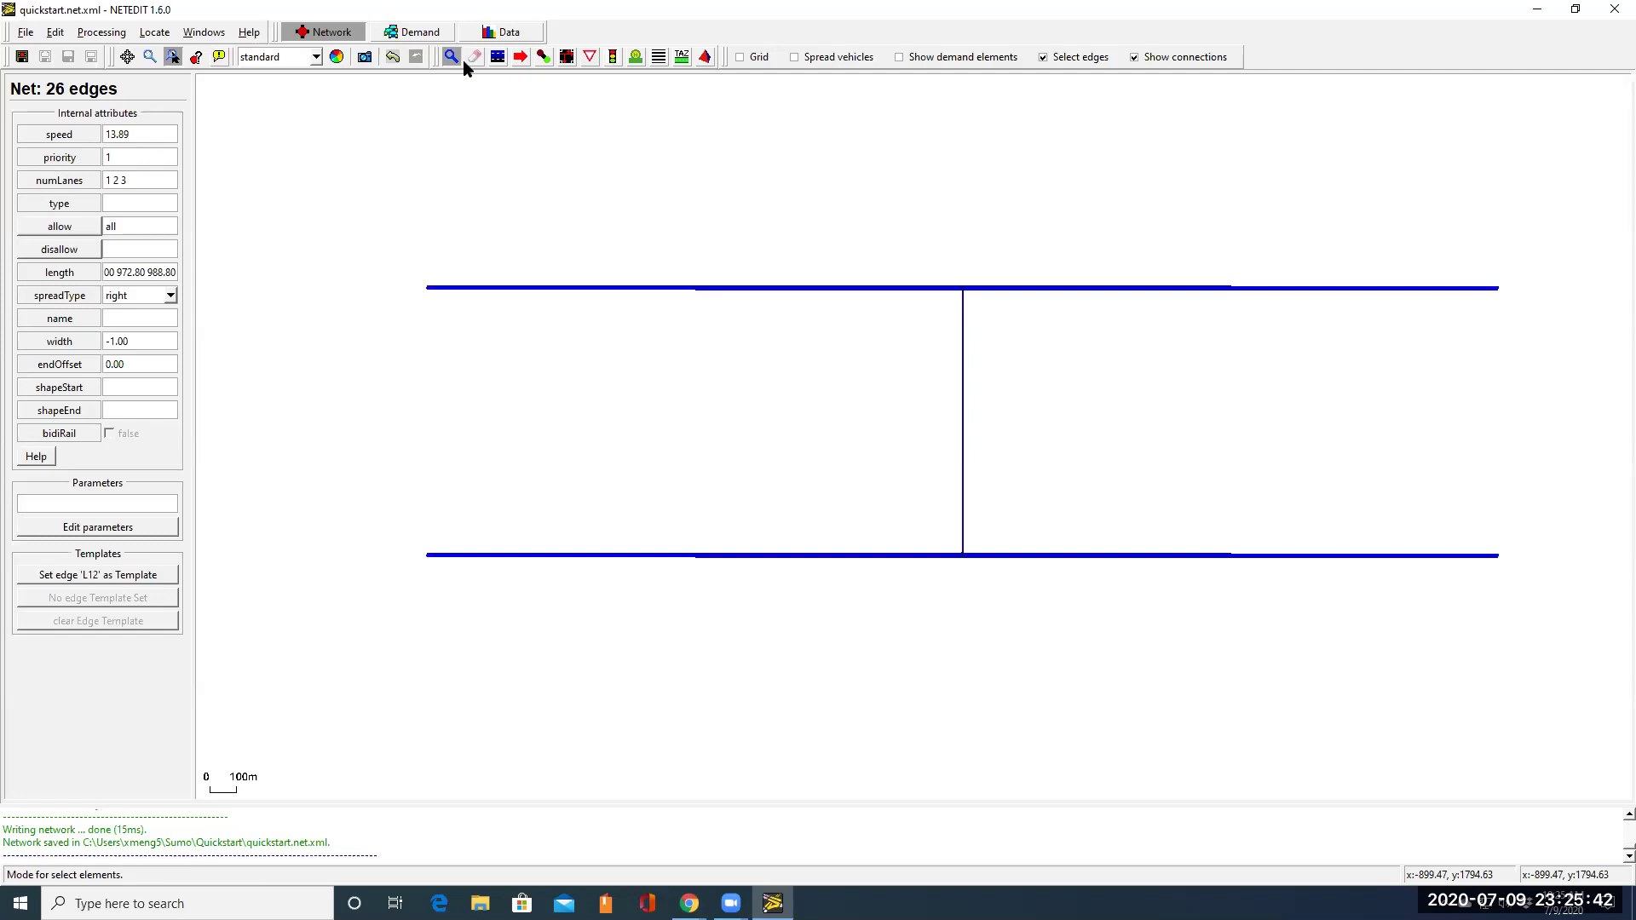
left_click(22, 56)
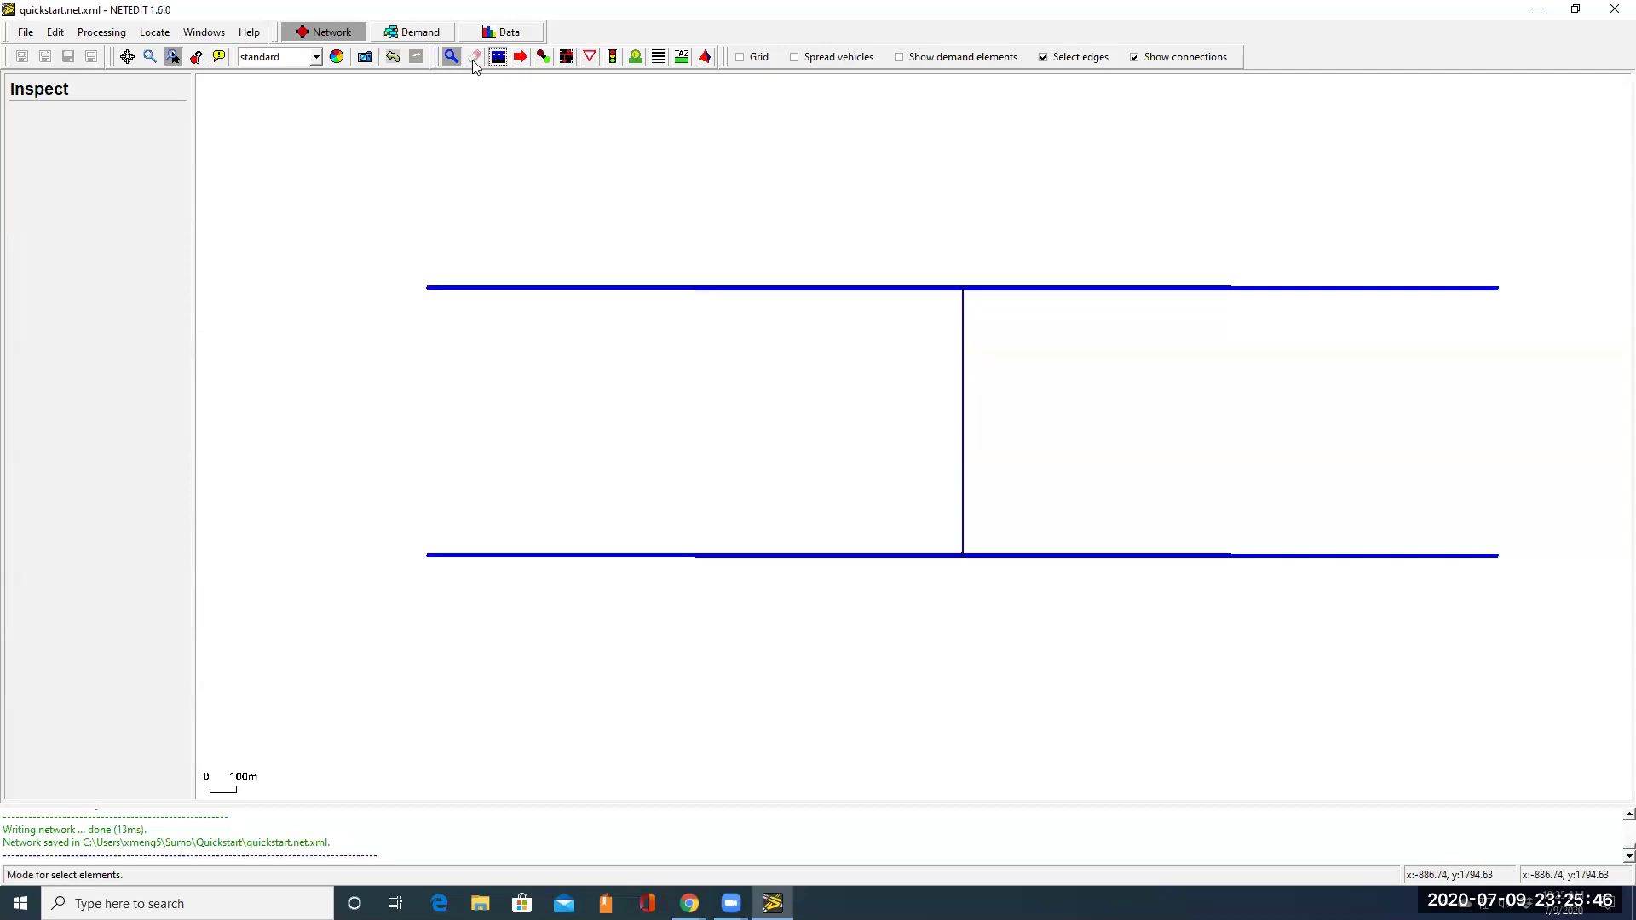
Step: Return to selection mode and clear the selection of all network elements
left_click(498, 56)
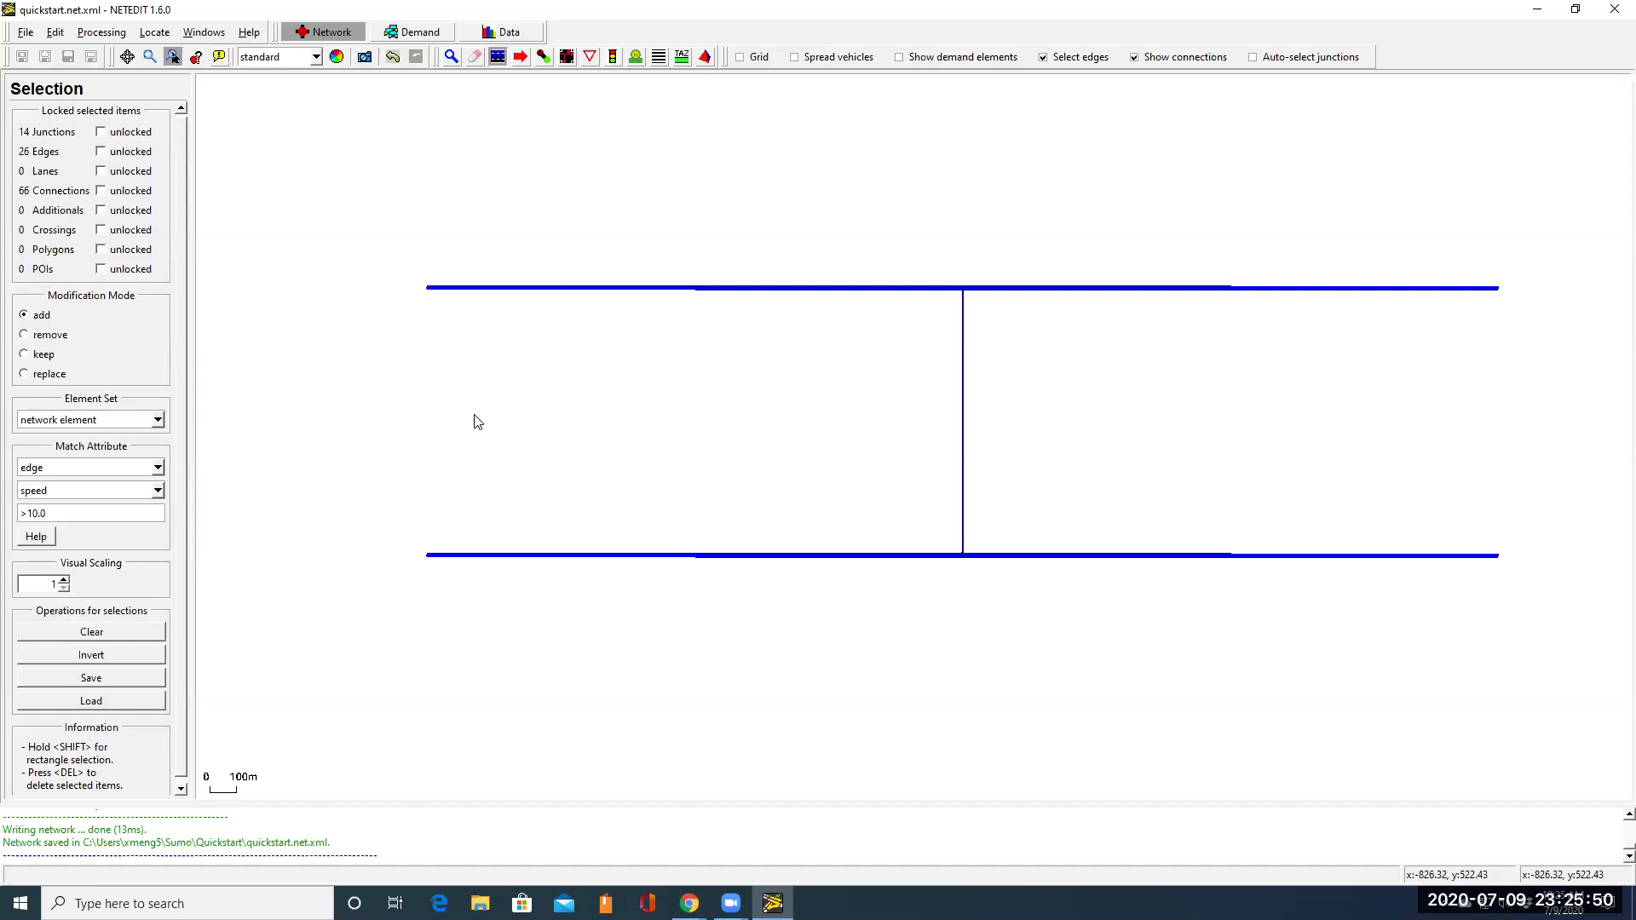
left_click_drag(527, 310, 631, 381)
left_click_drag(472, 320, 319, 249)
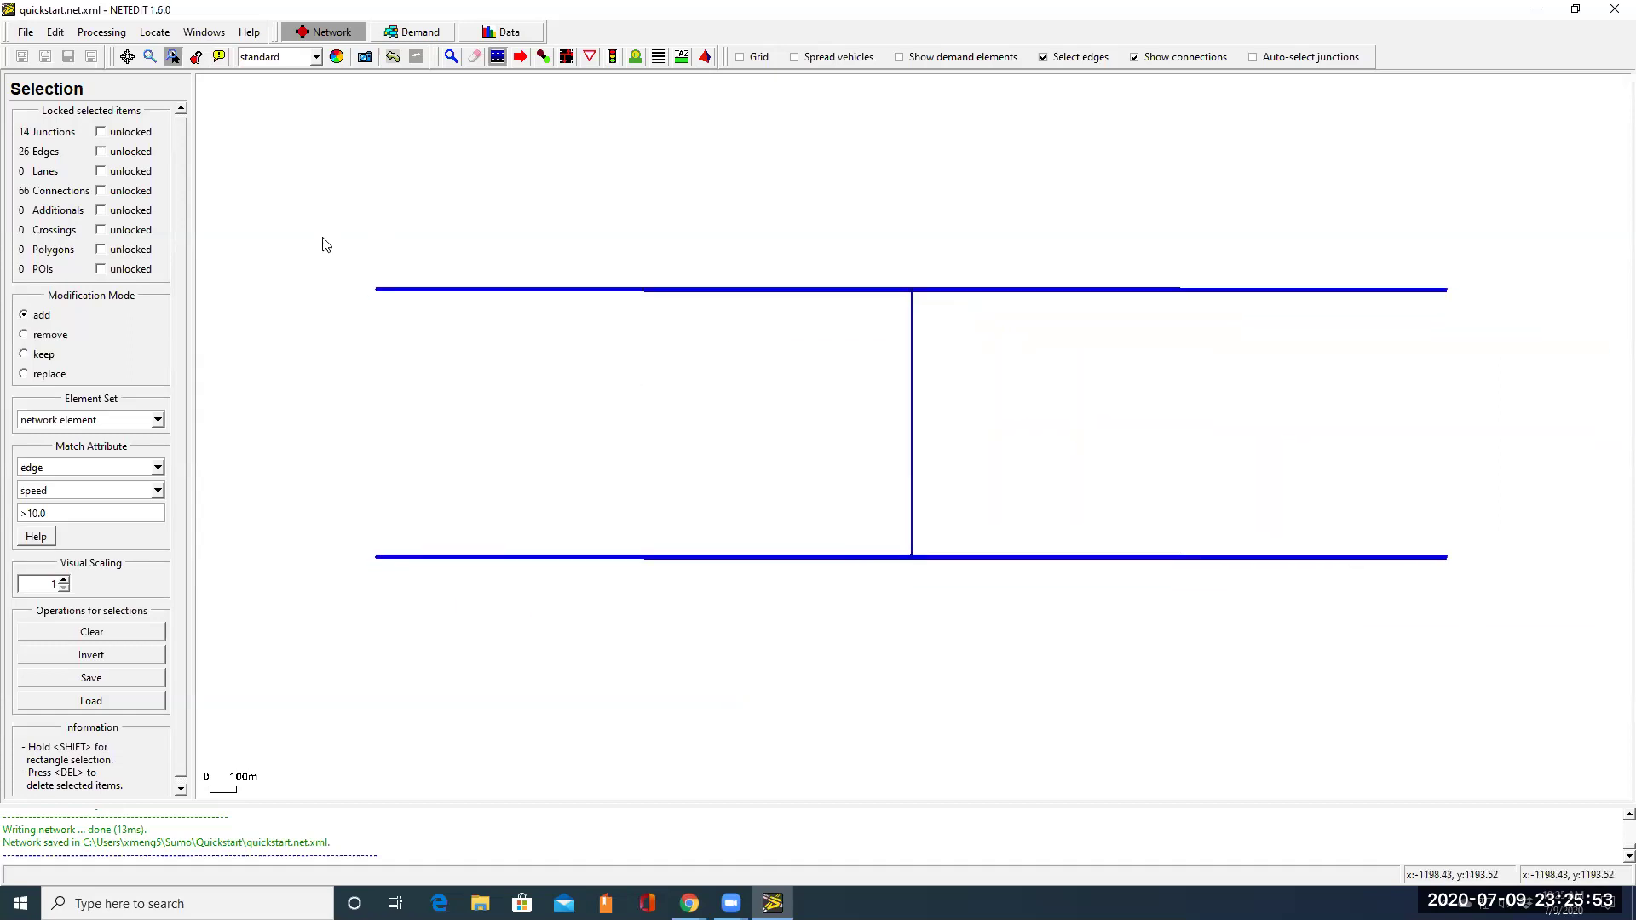
left_click(131, 632)
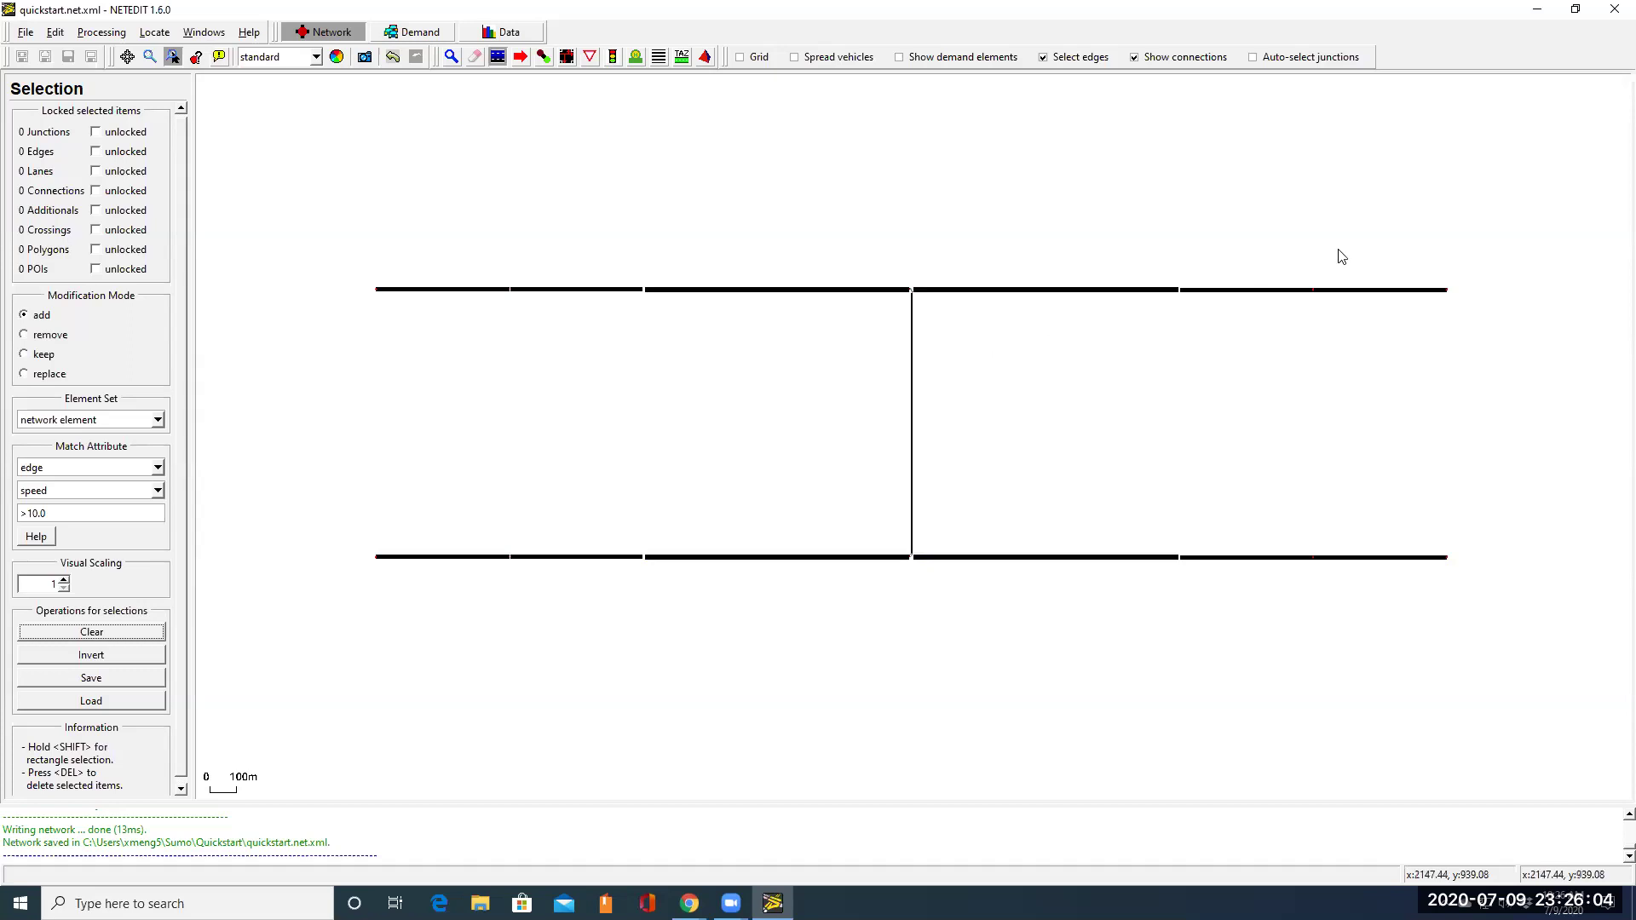
Step: Check the tutorial's layout figure, then select the edge running from junction 6 to junction 3 on the central cross street in NETEDIT
left_click(1536, 9)
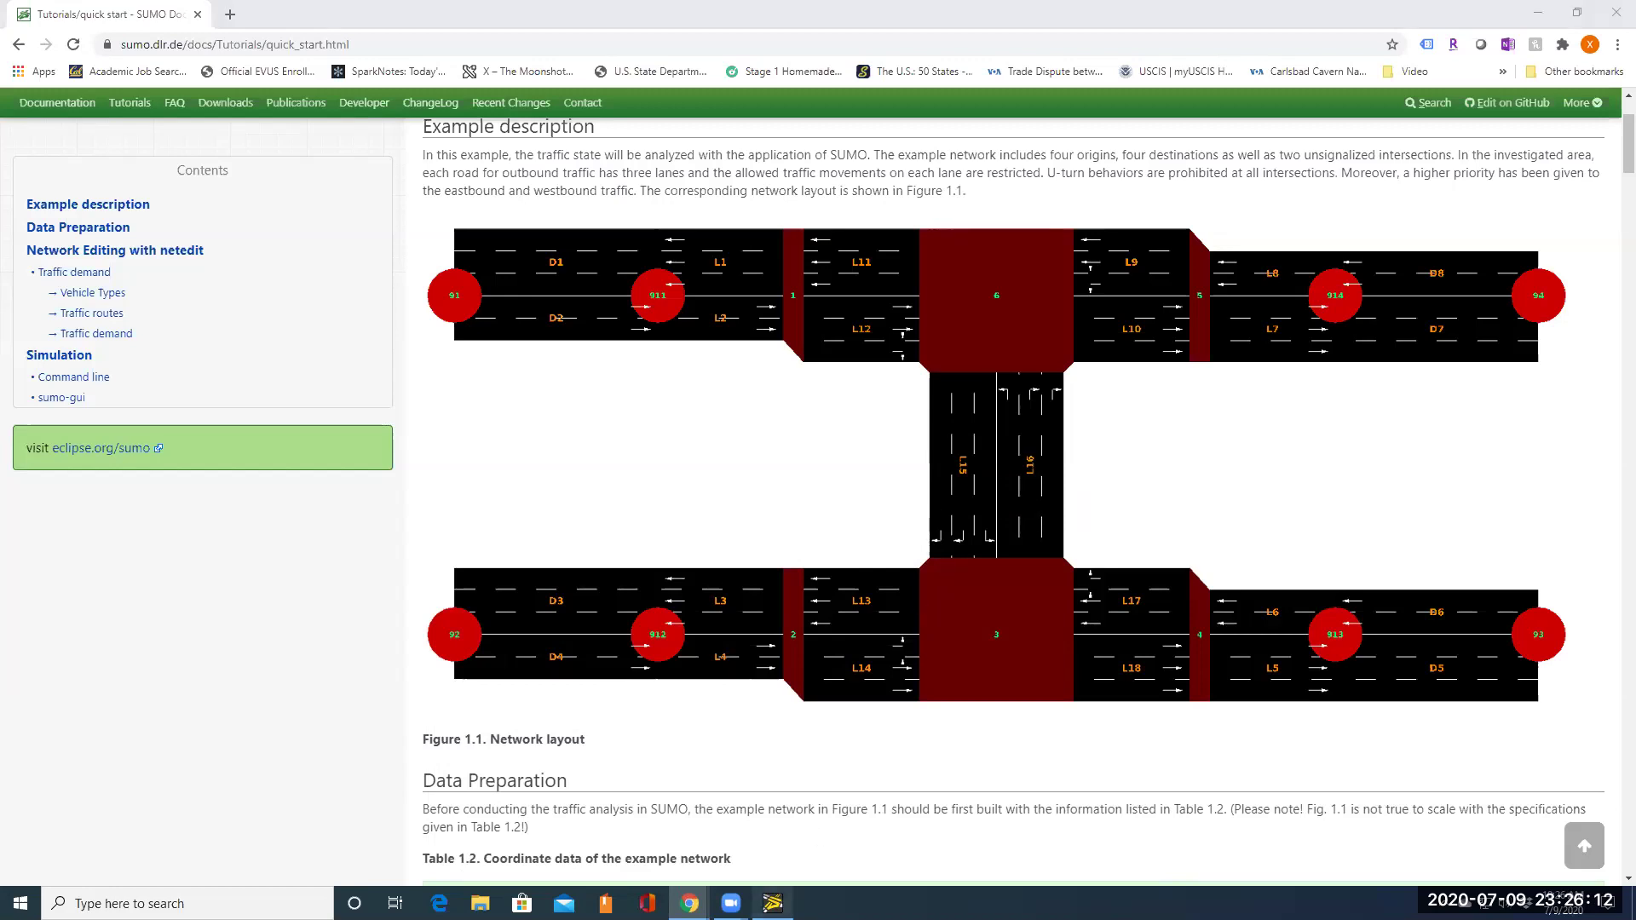
key("alt+Tab")
scroll(939, 357, "up", 5)
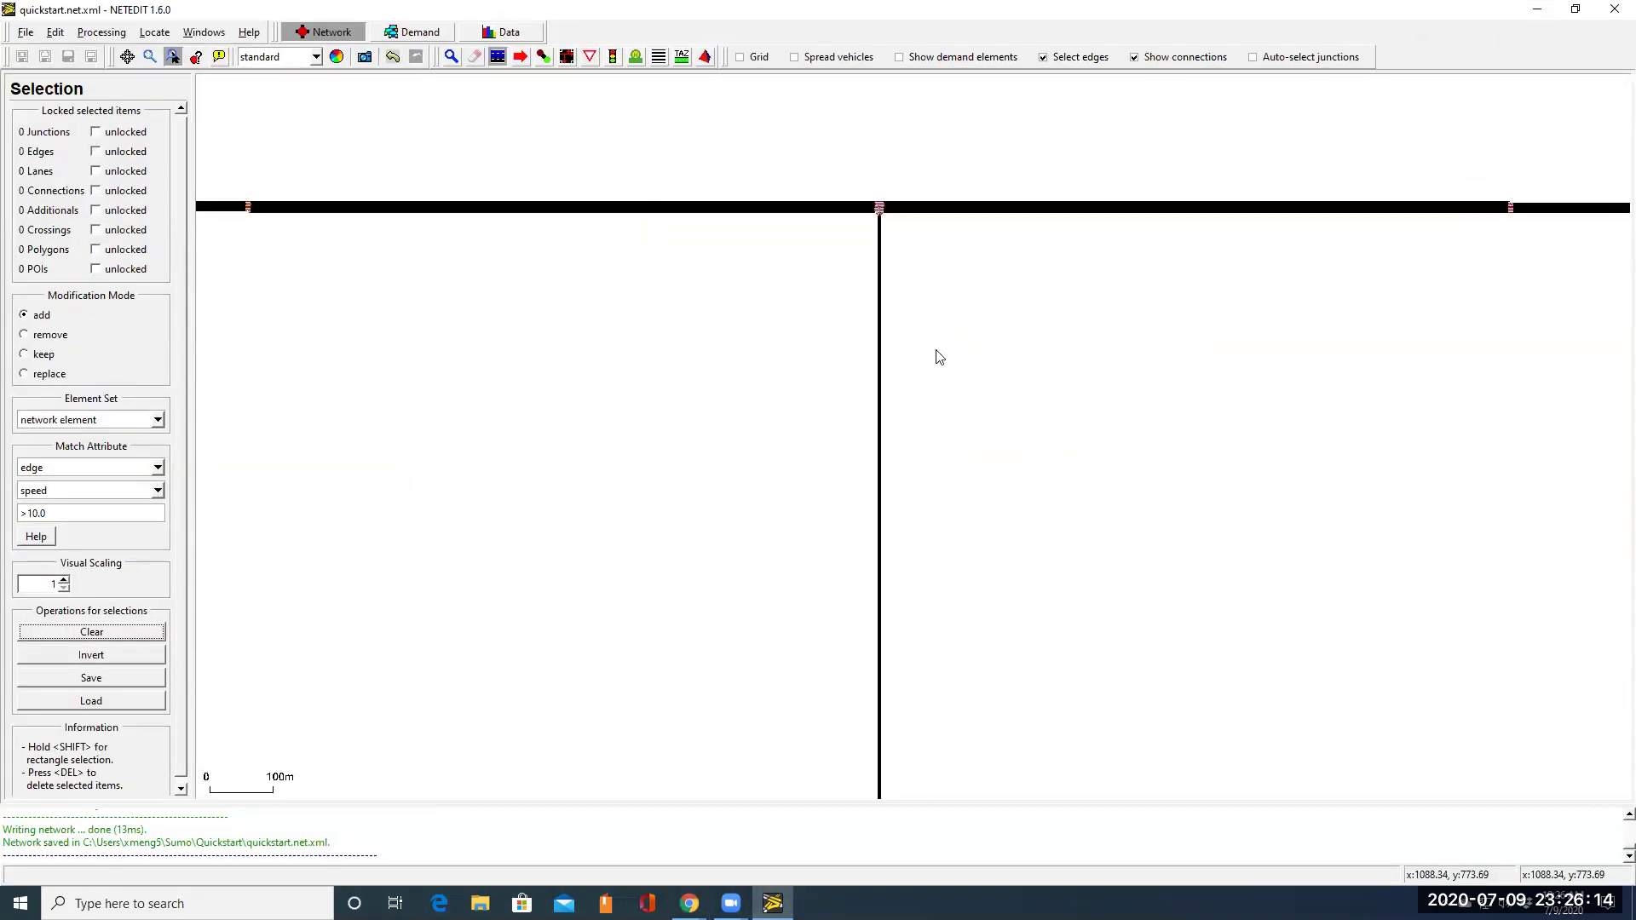
scroll(929, 369, "up", 6)
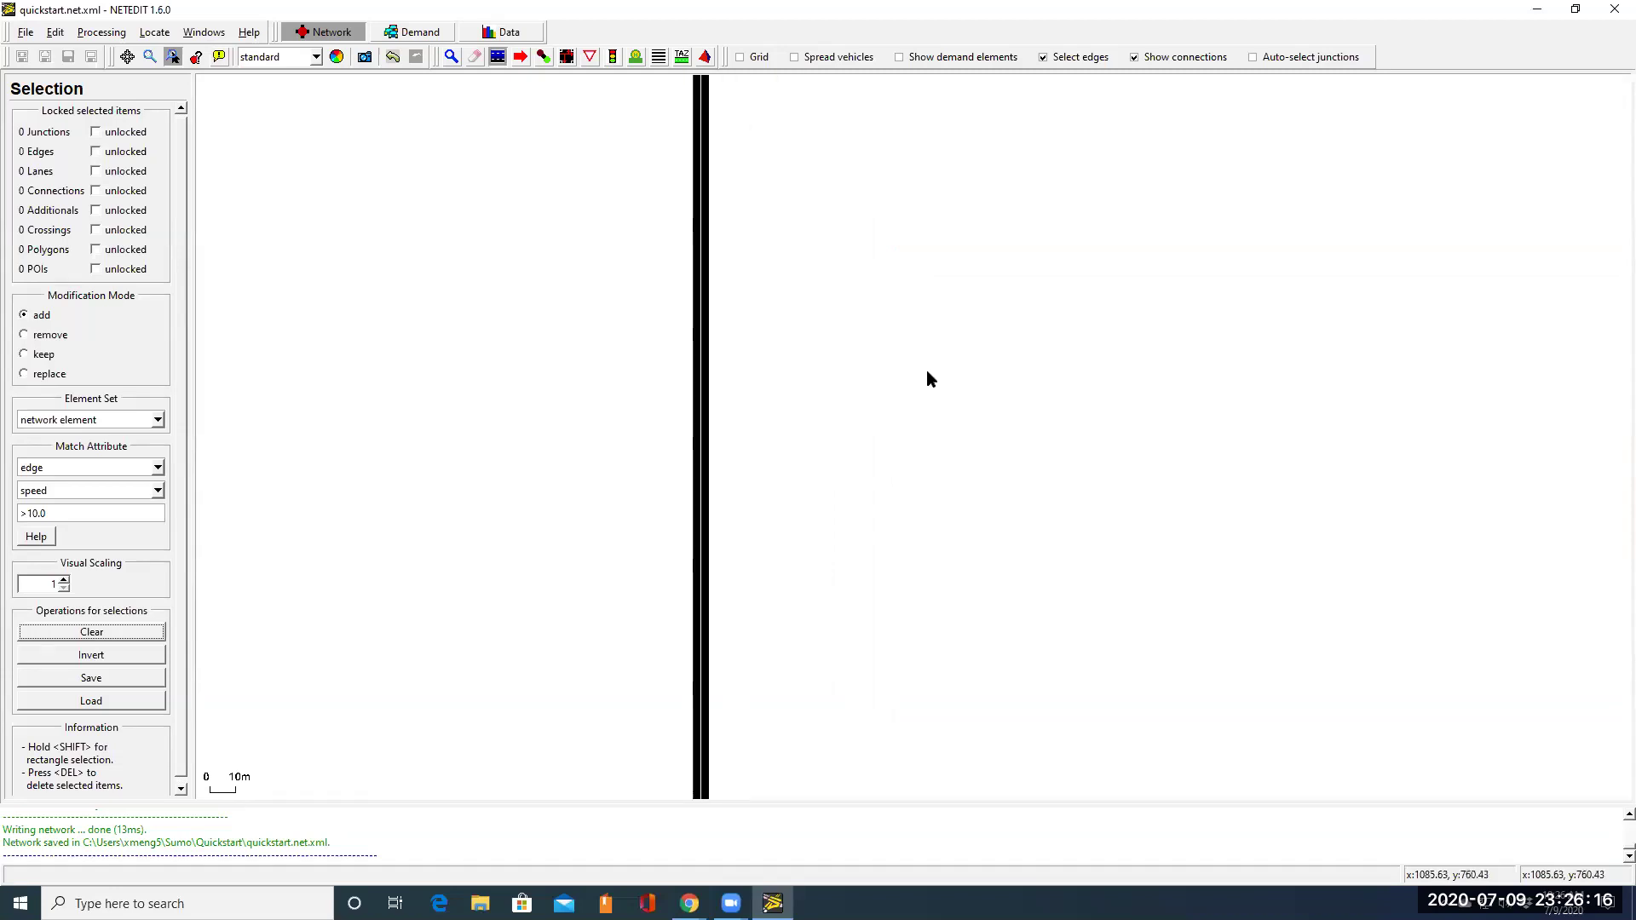
scroll(571, 387, "up", 1)
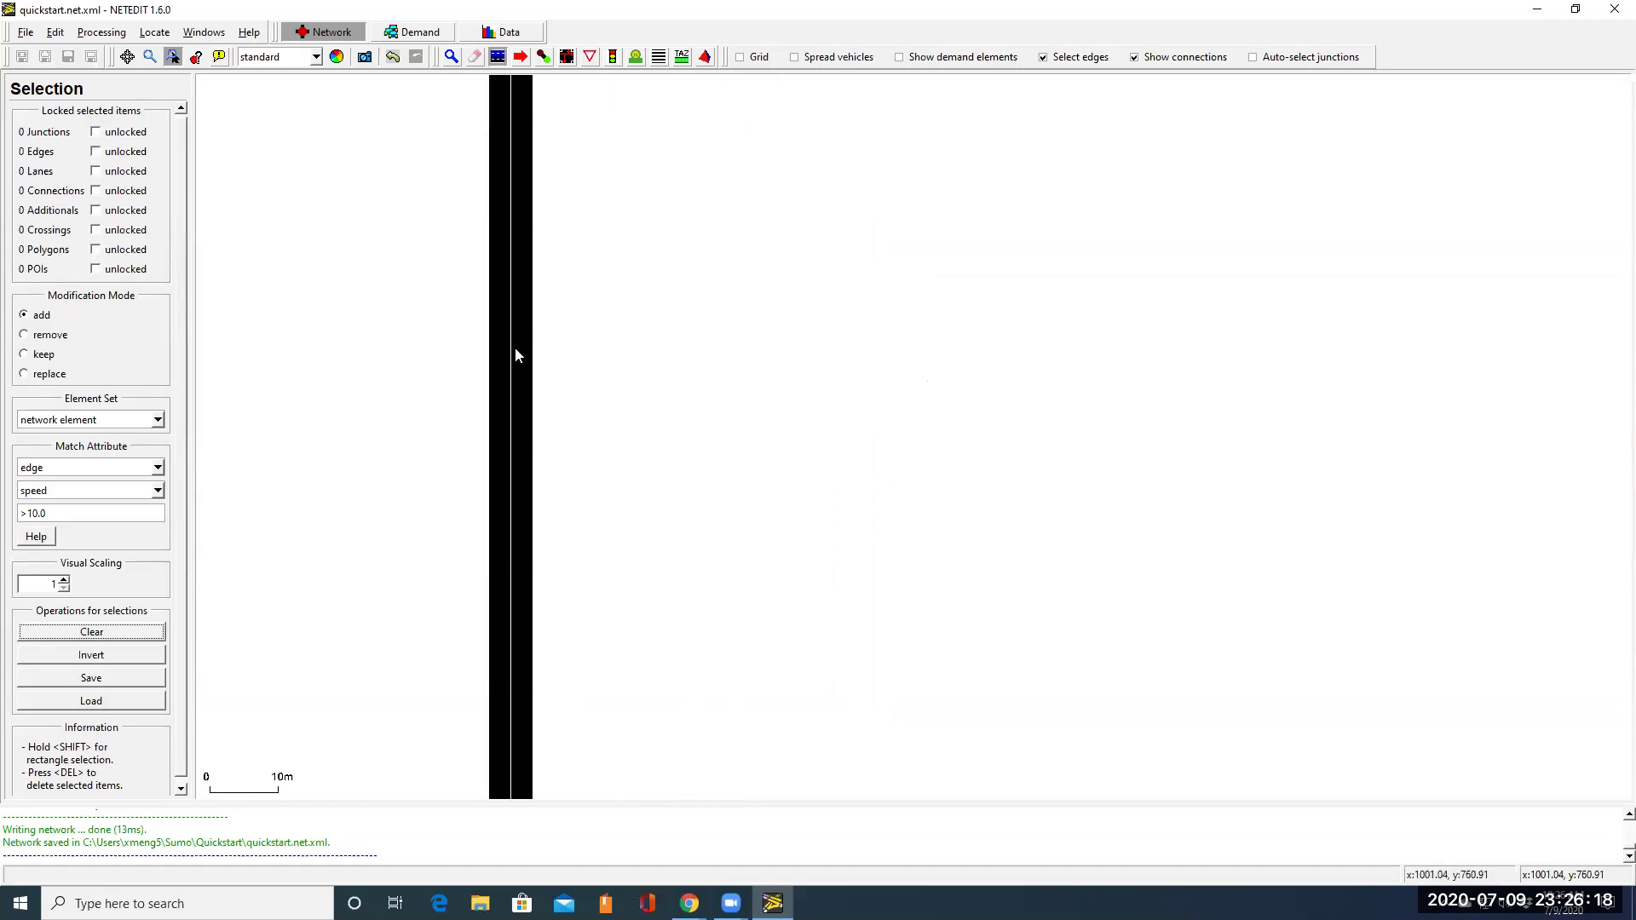
left_click(497, 330)
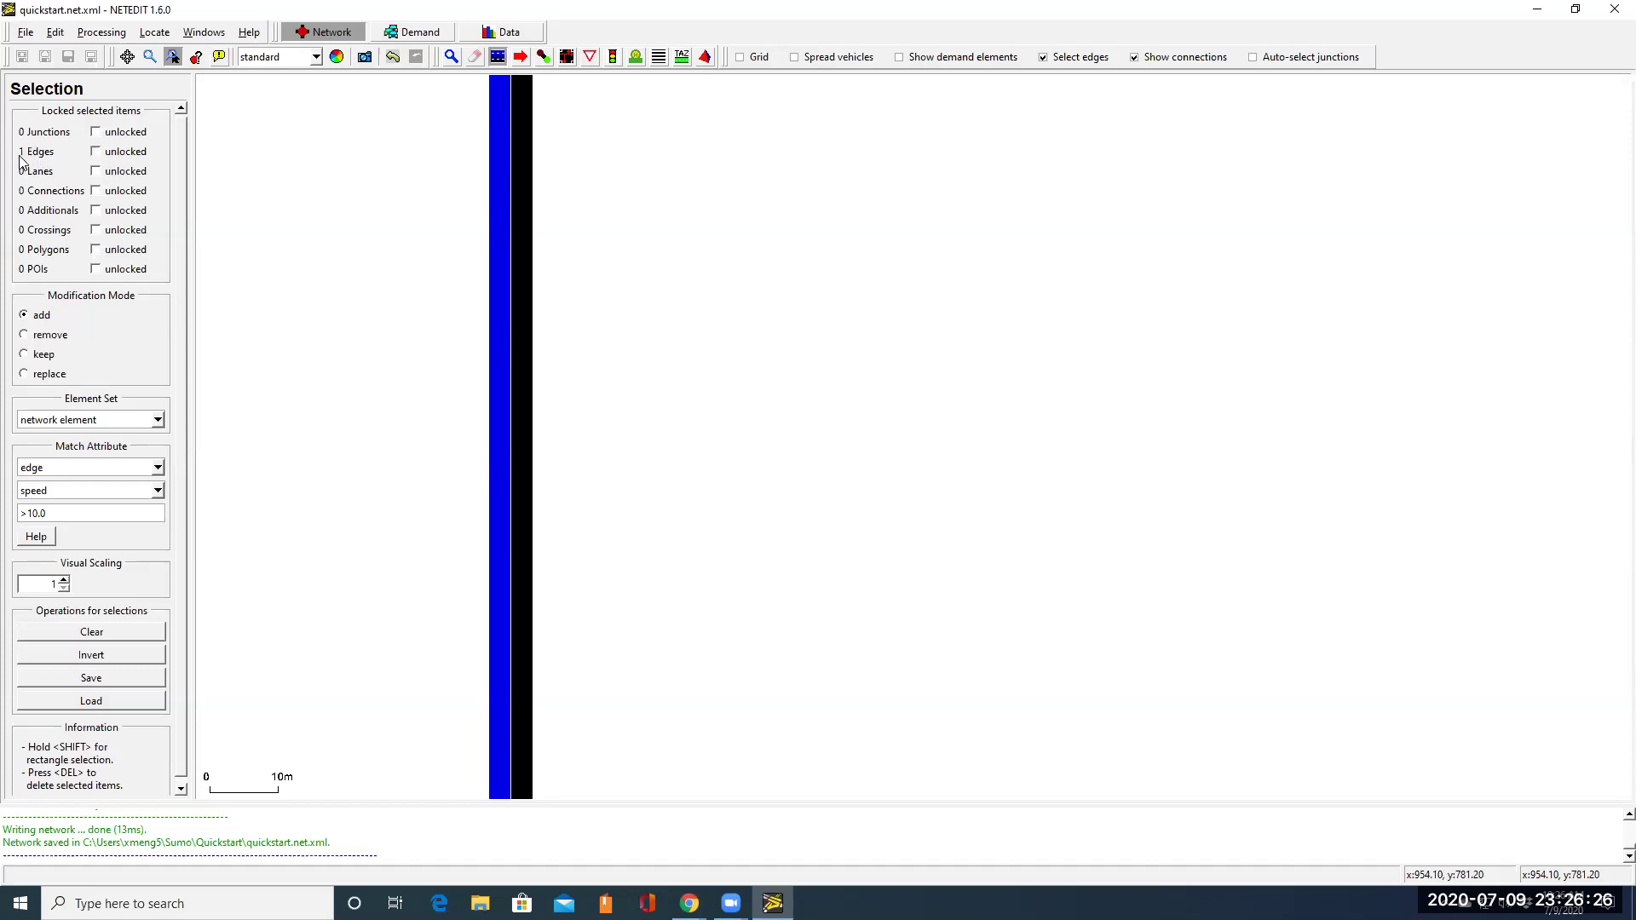
Step: Look up the name of the edge from junction 6 to 3 in the tutorial, and set its id to L15 and priority to 2
left_click(1537, 10)
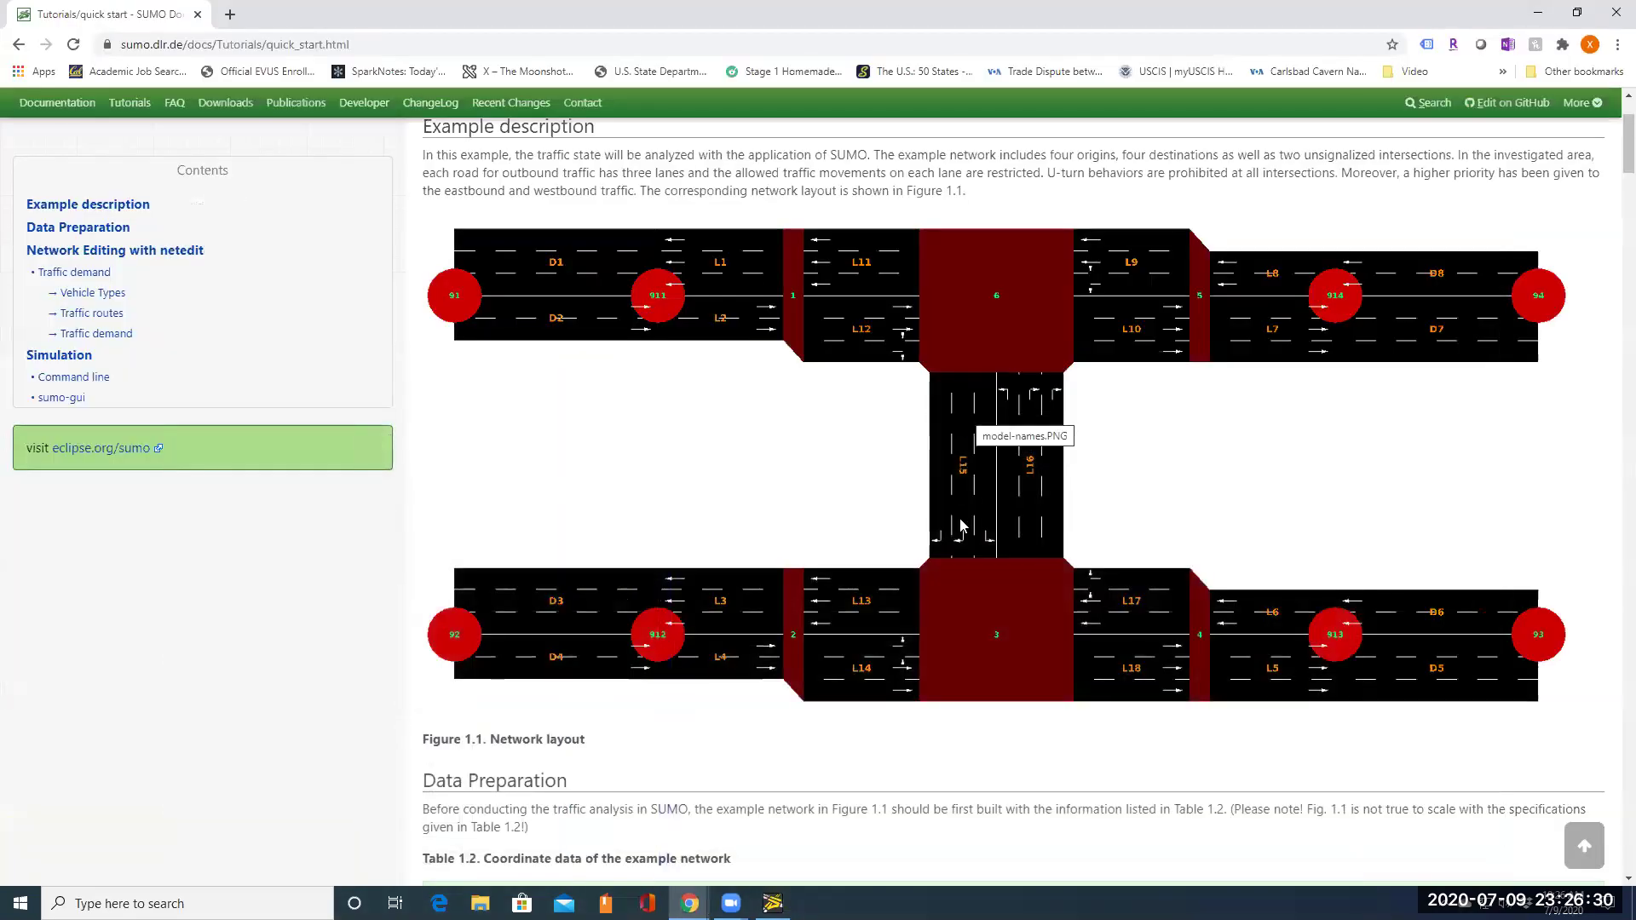
left_click(772, 814)
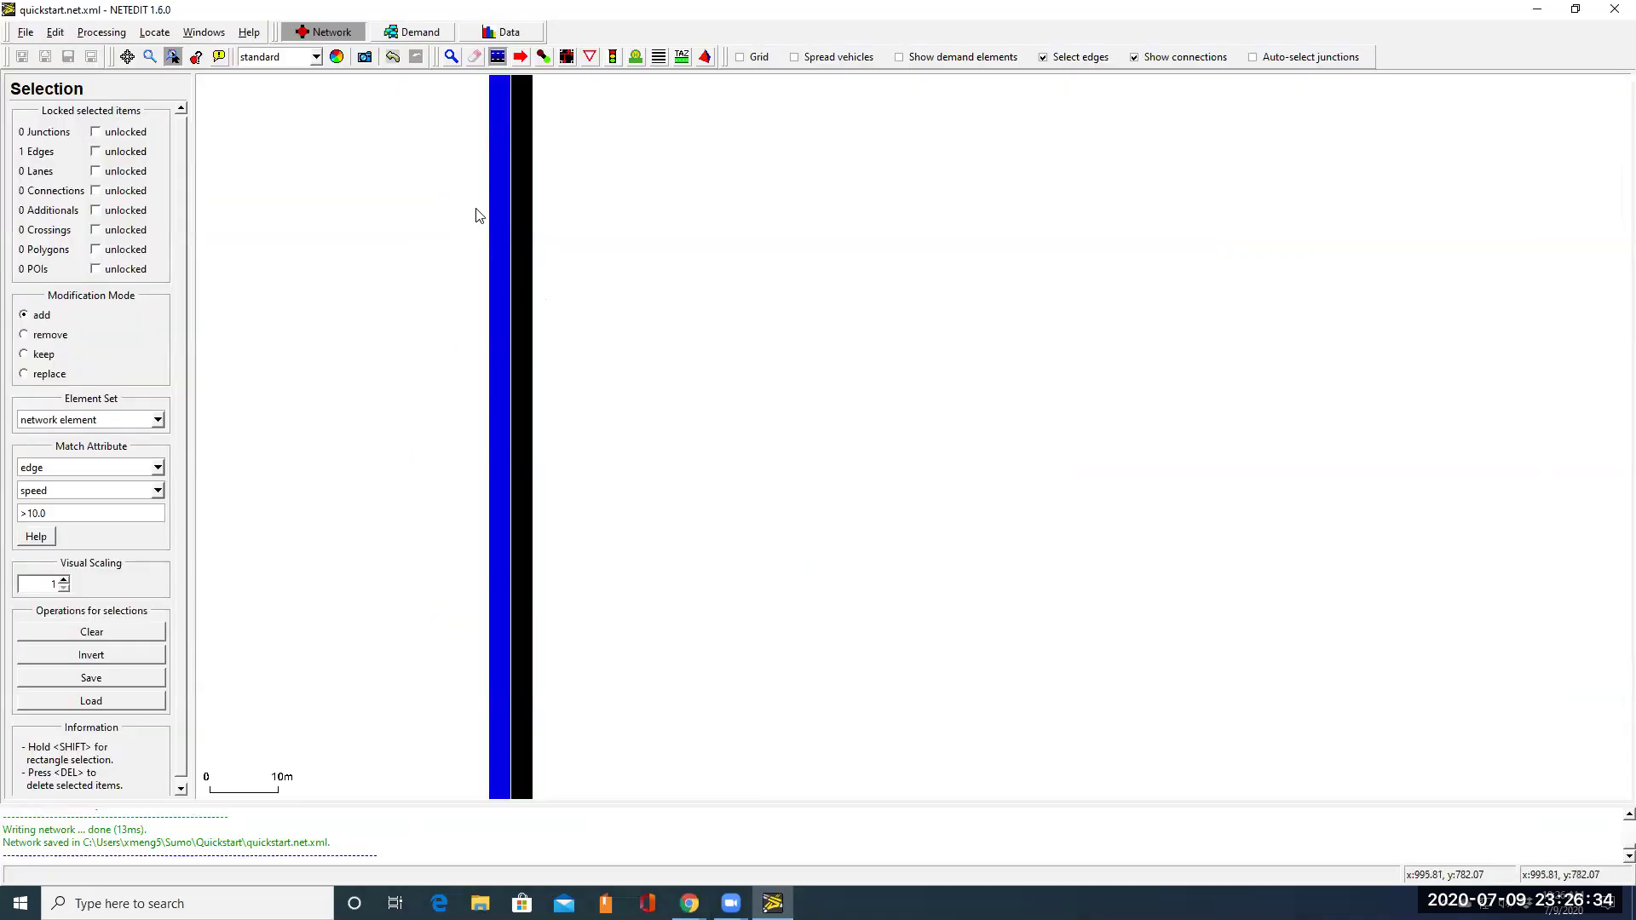
left_click(449, 57)
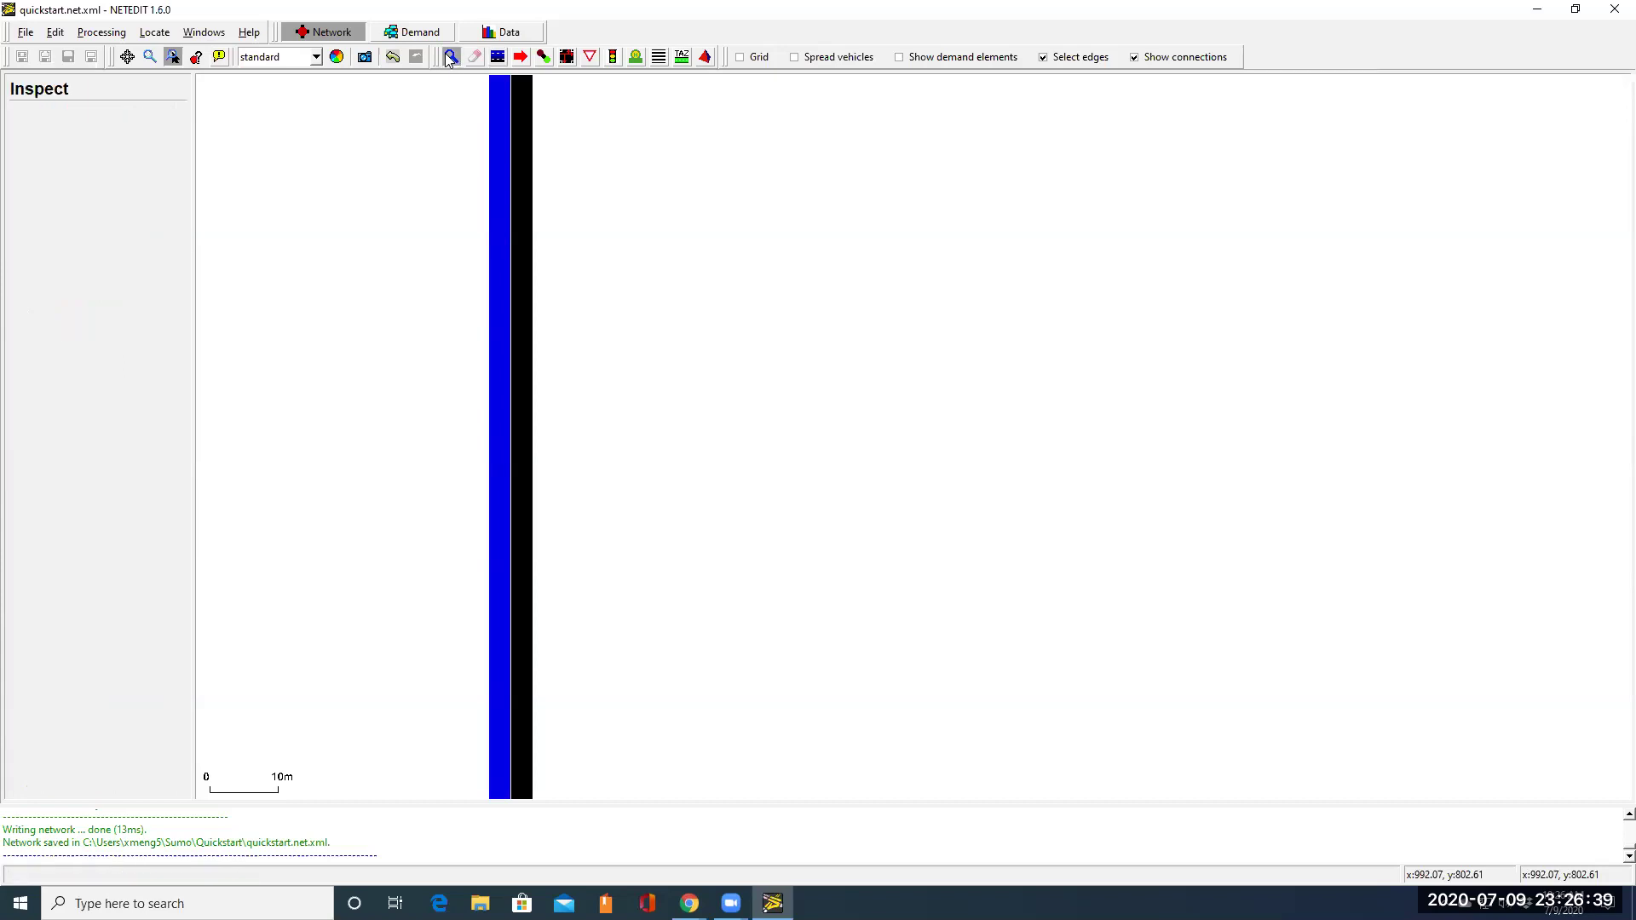
left_click(492, 208)
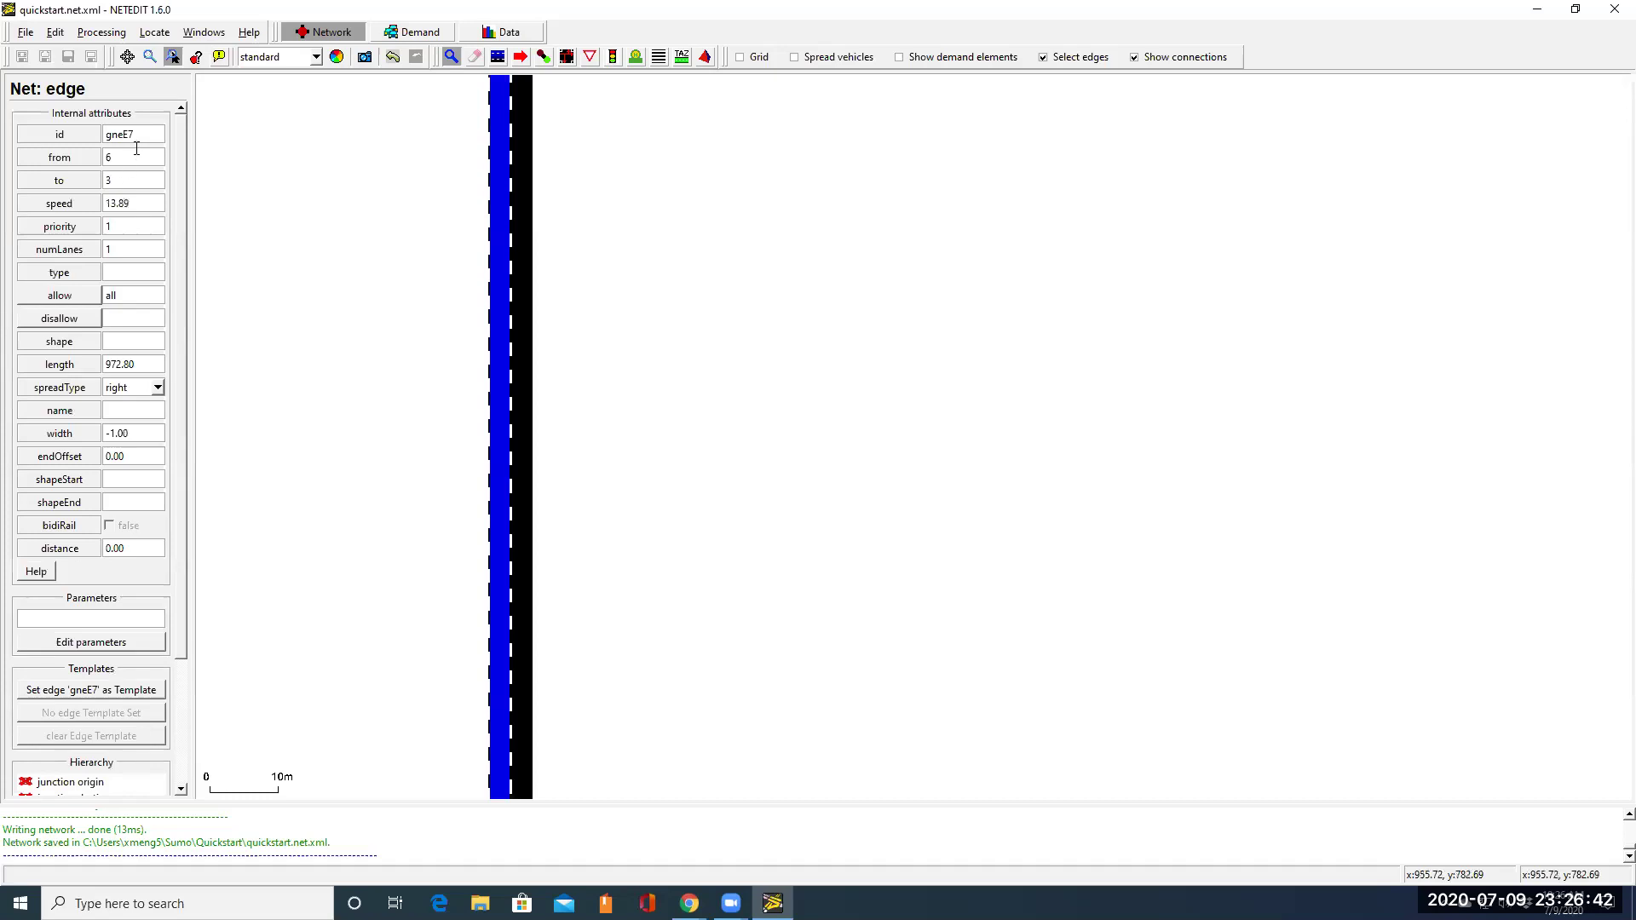
left_click_drag(136, 135, 64, 143)
key("BackSpace")
type("L15")
left_click_drag(126, 226, 101, 225)
type("2")
Step: Inspect the edge from junction 3 to 6, set its id to L16 and priority to 2 per the tutorial figure, and save the network
left_click(529, 309)
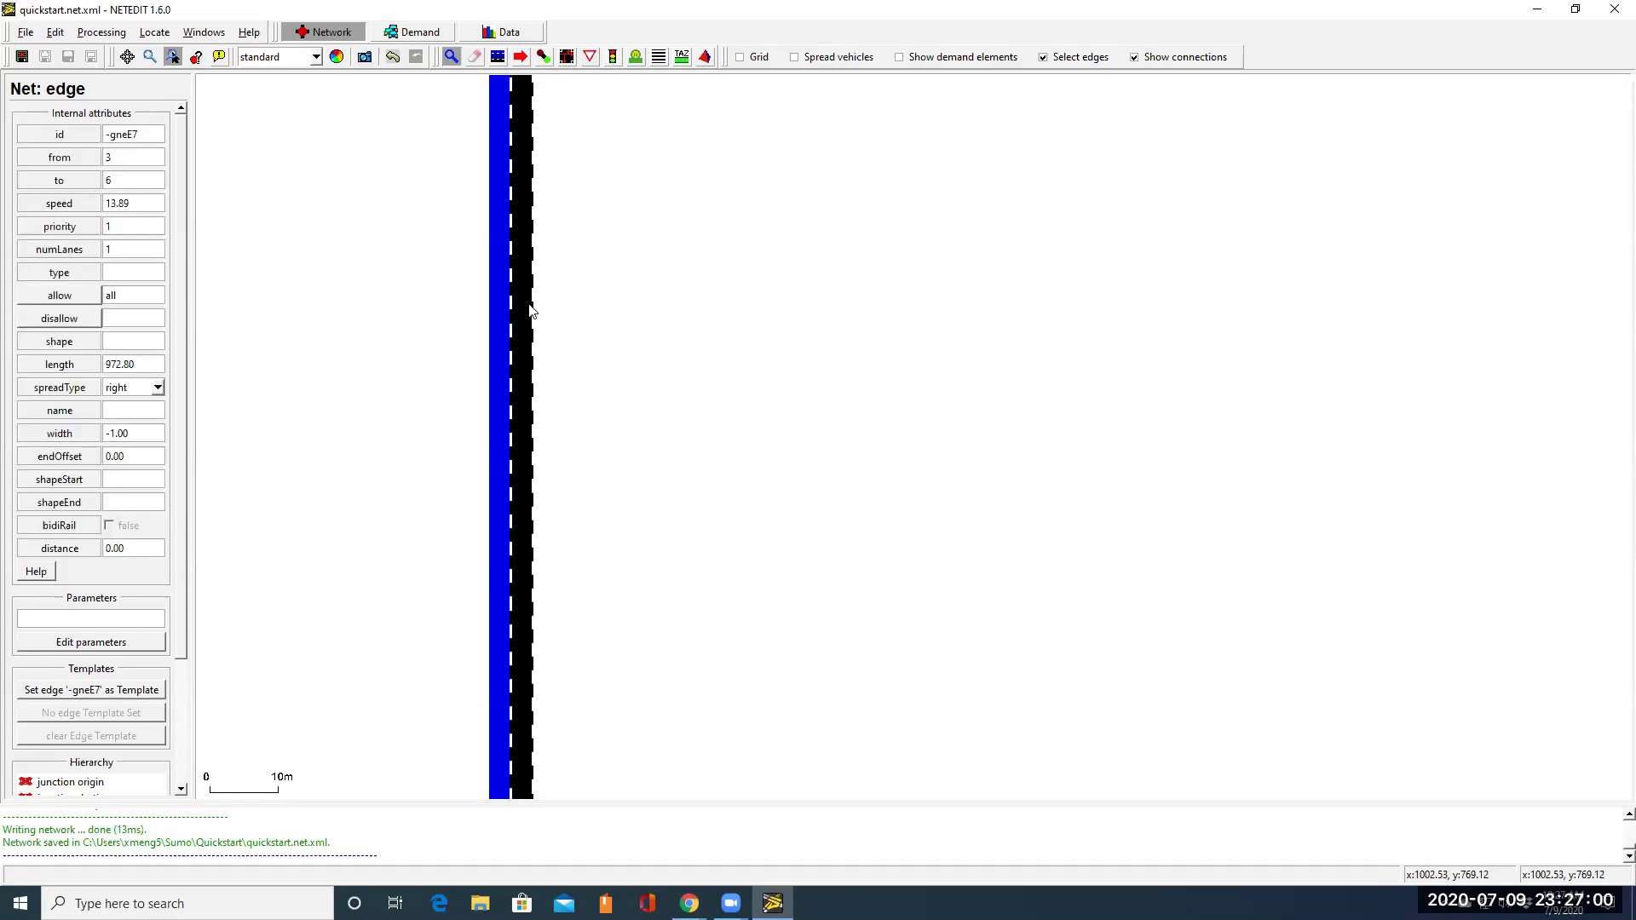
left_click_drag(136, 135, 94, 135)
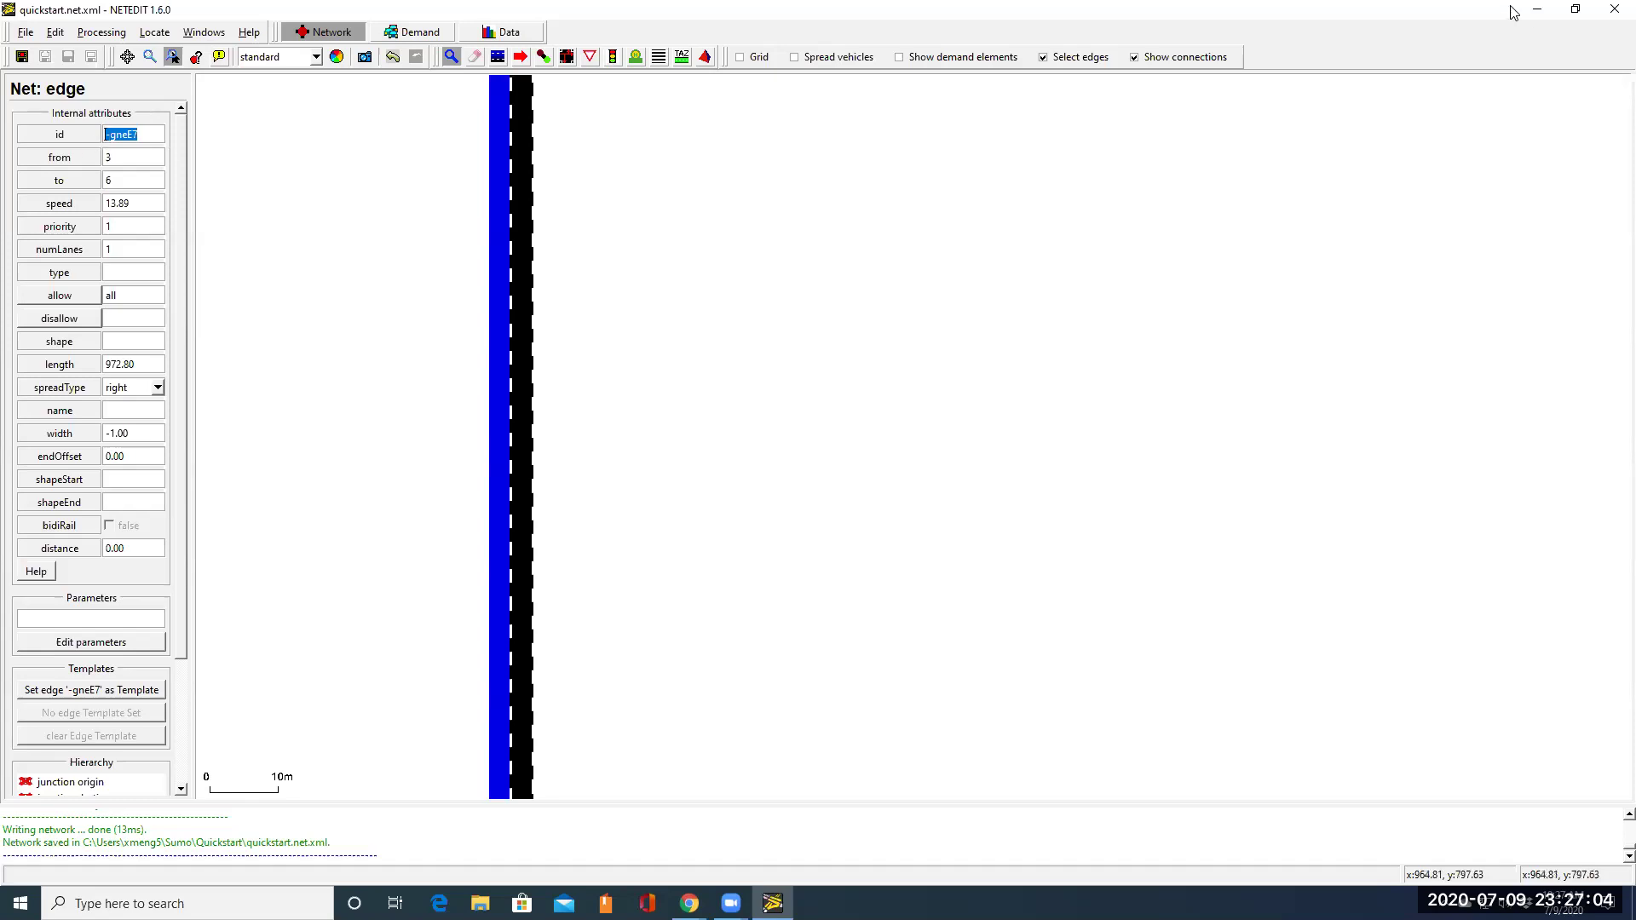
left_click(1537, 9)
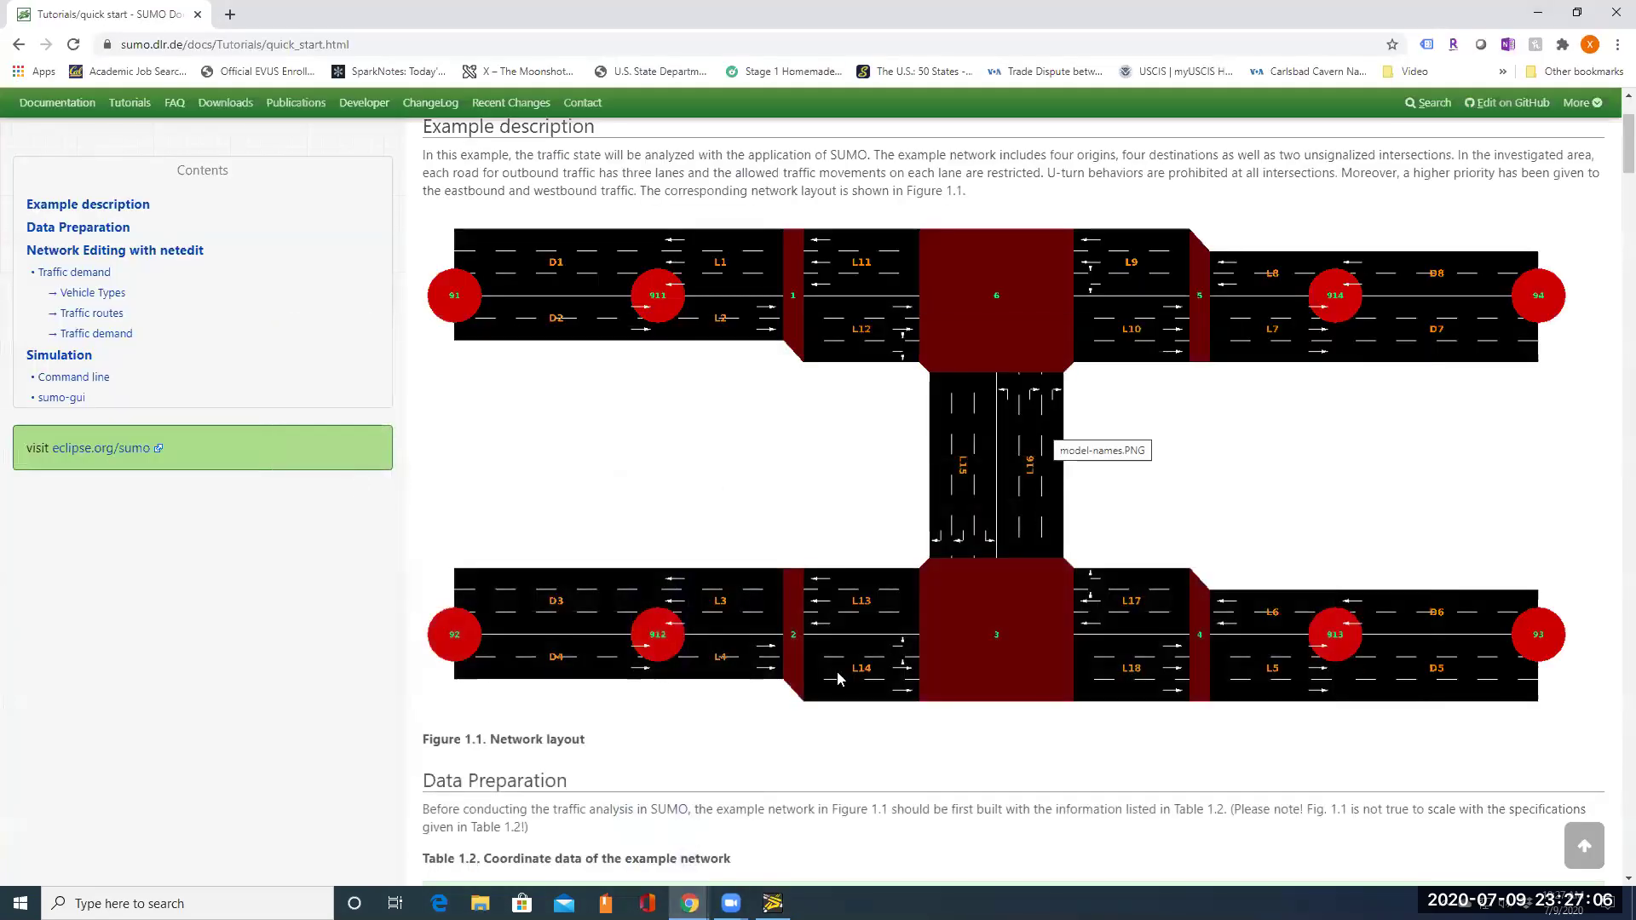
mouse_move(773, 904)
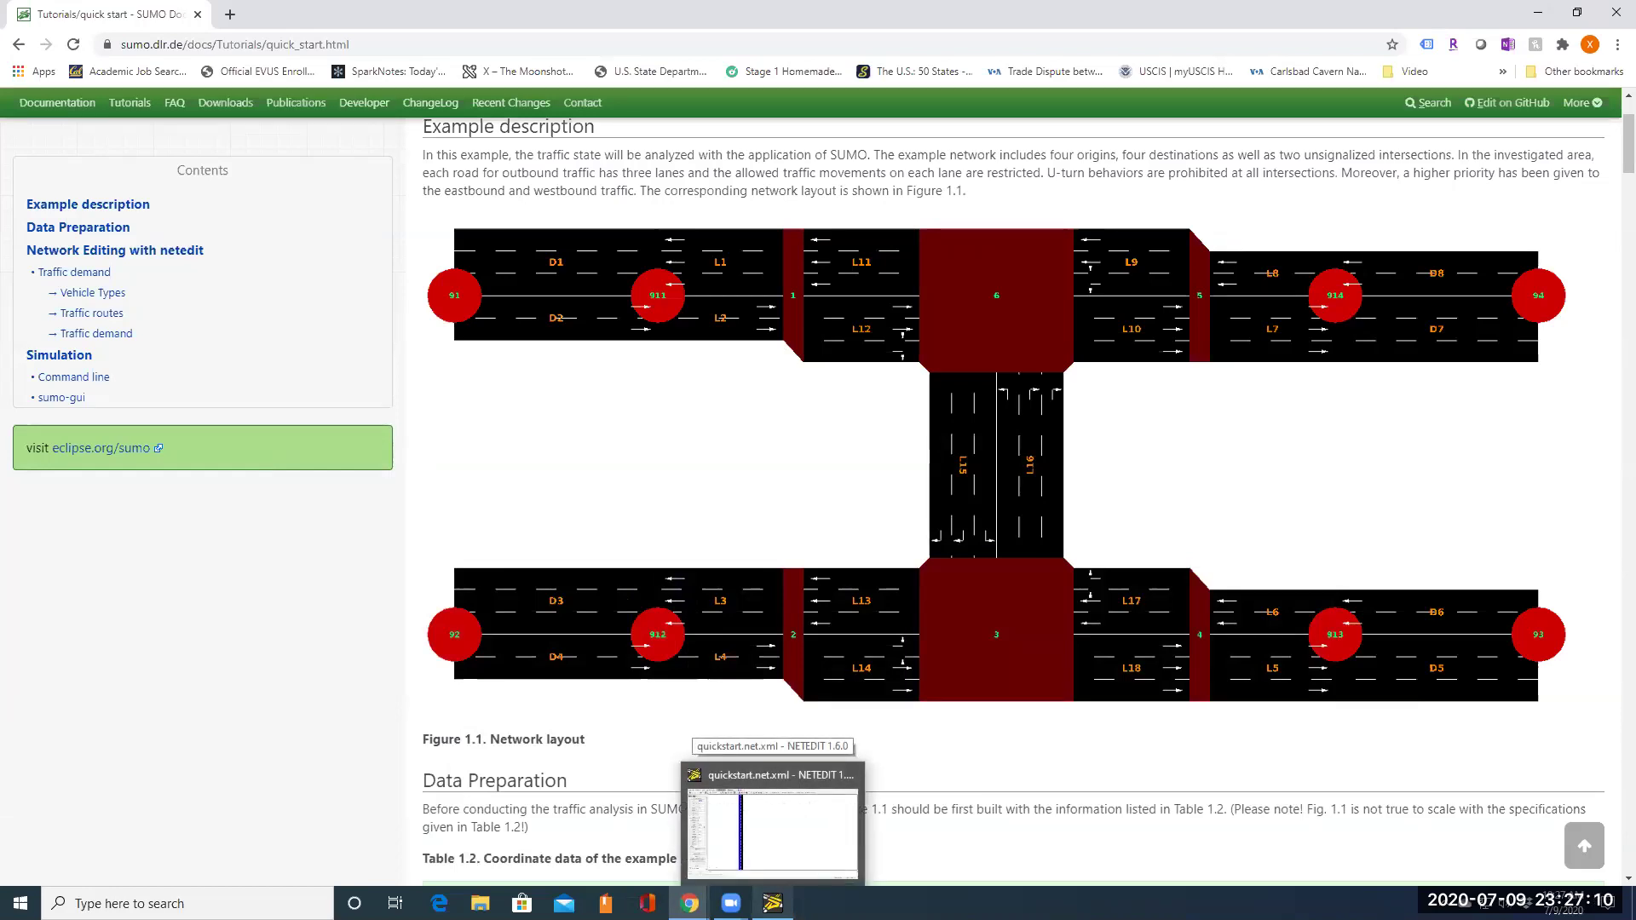
left_click(773, 822)
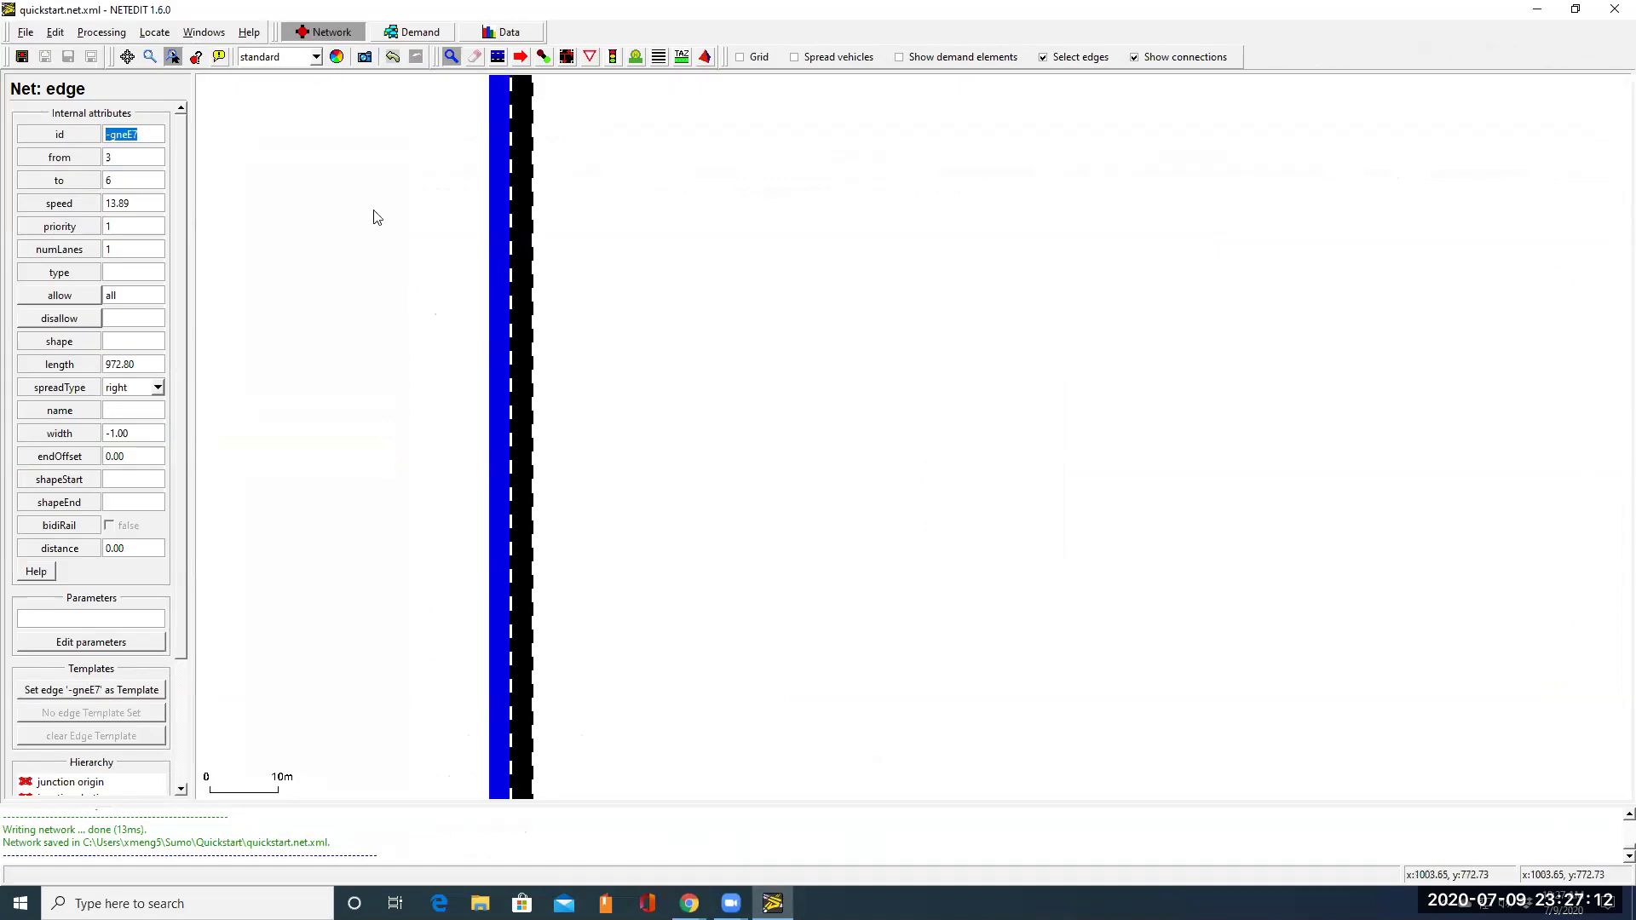
type("L16")
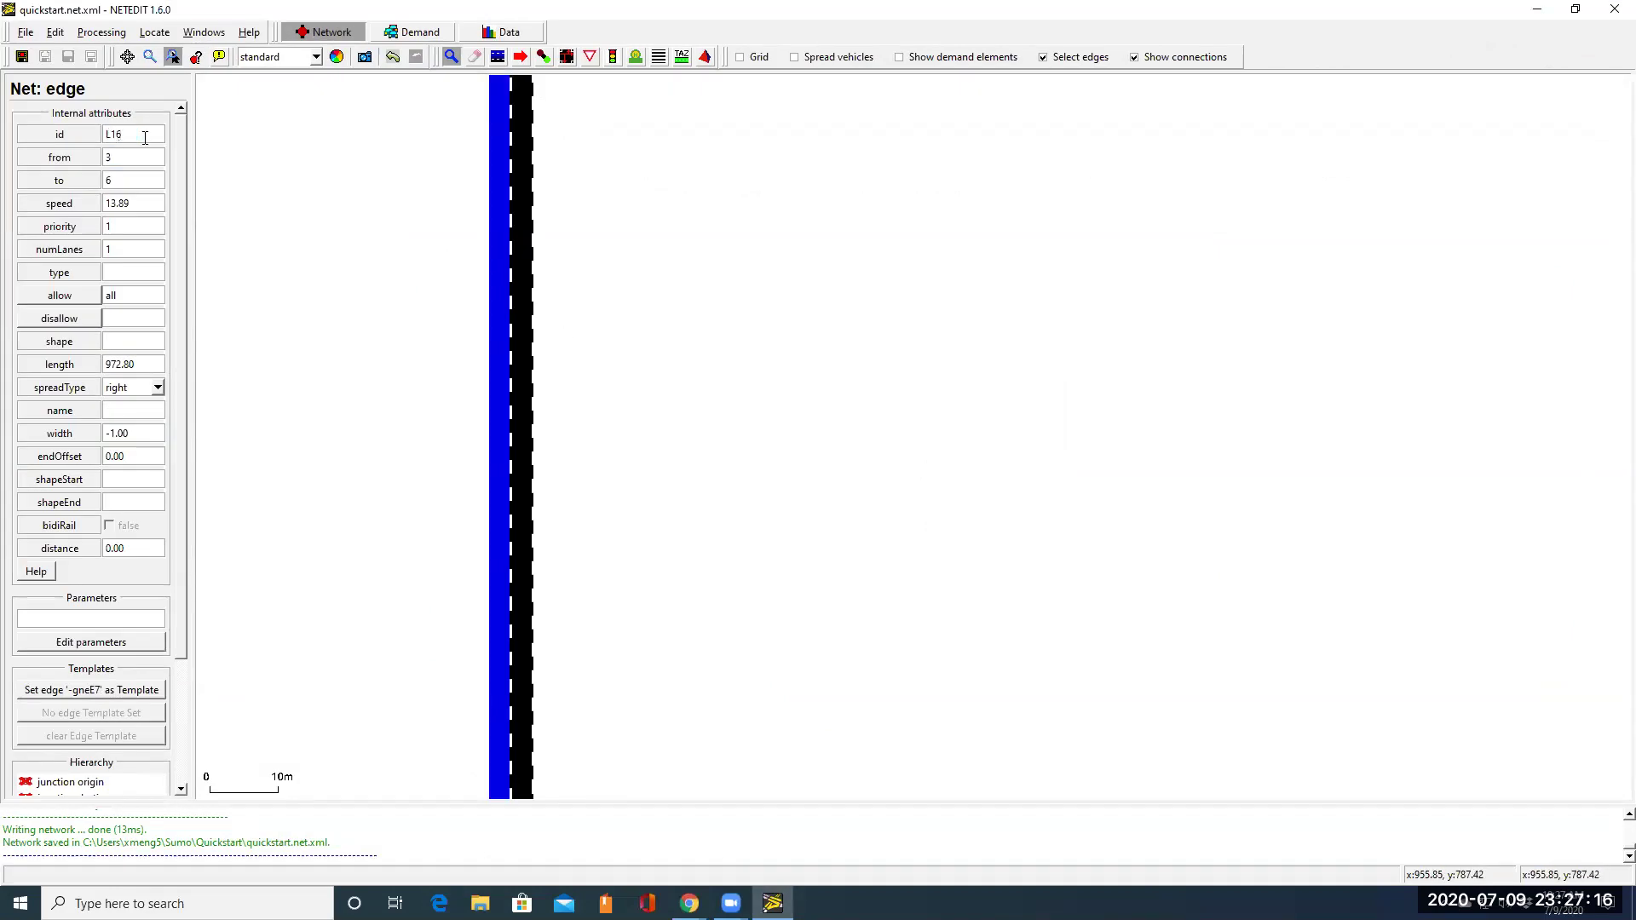
left_click_drag(121, 230, 100, 234)
type("2")
left_click(21, 58)
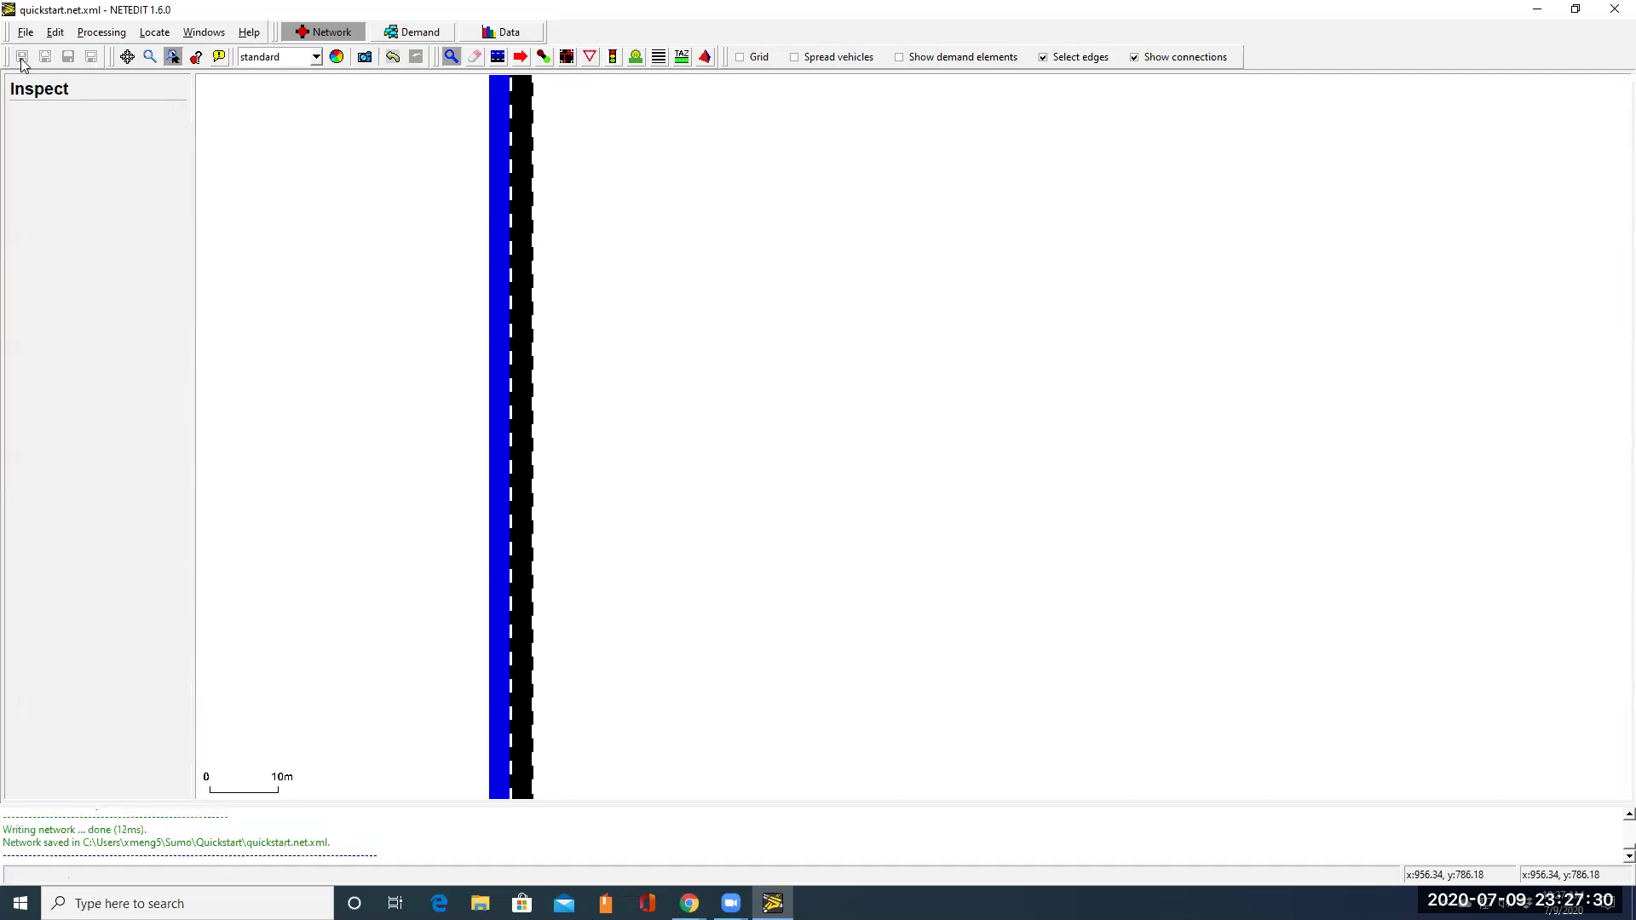